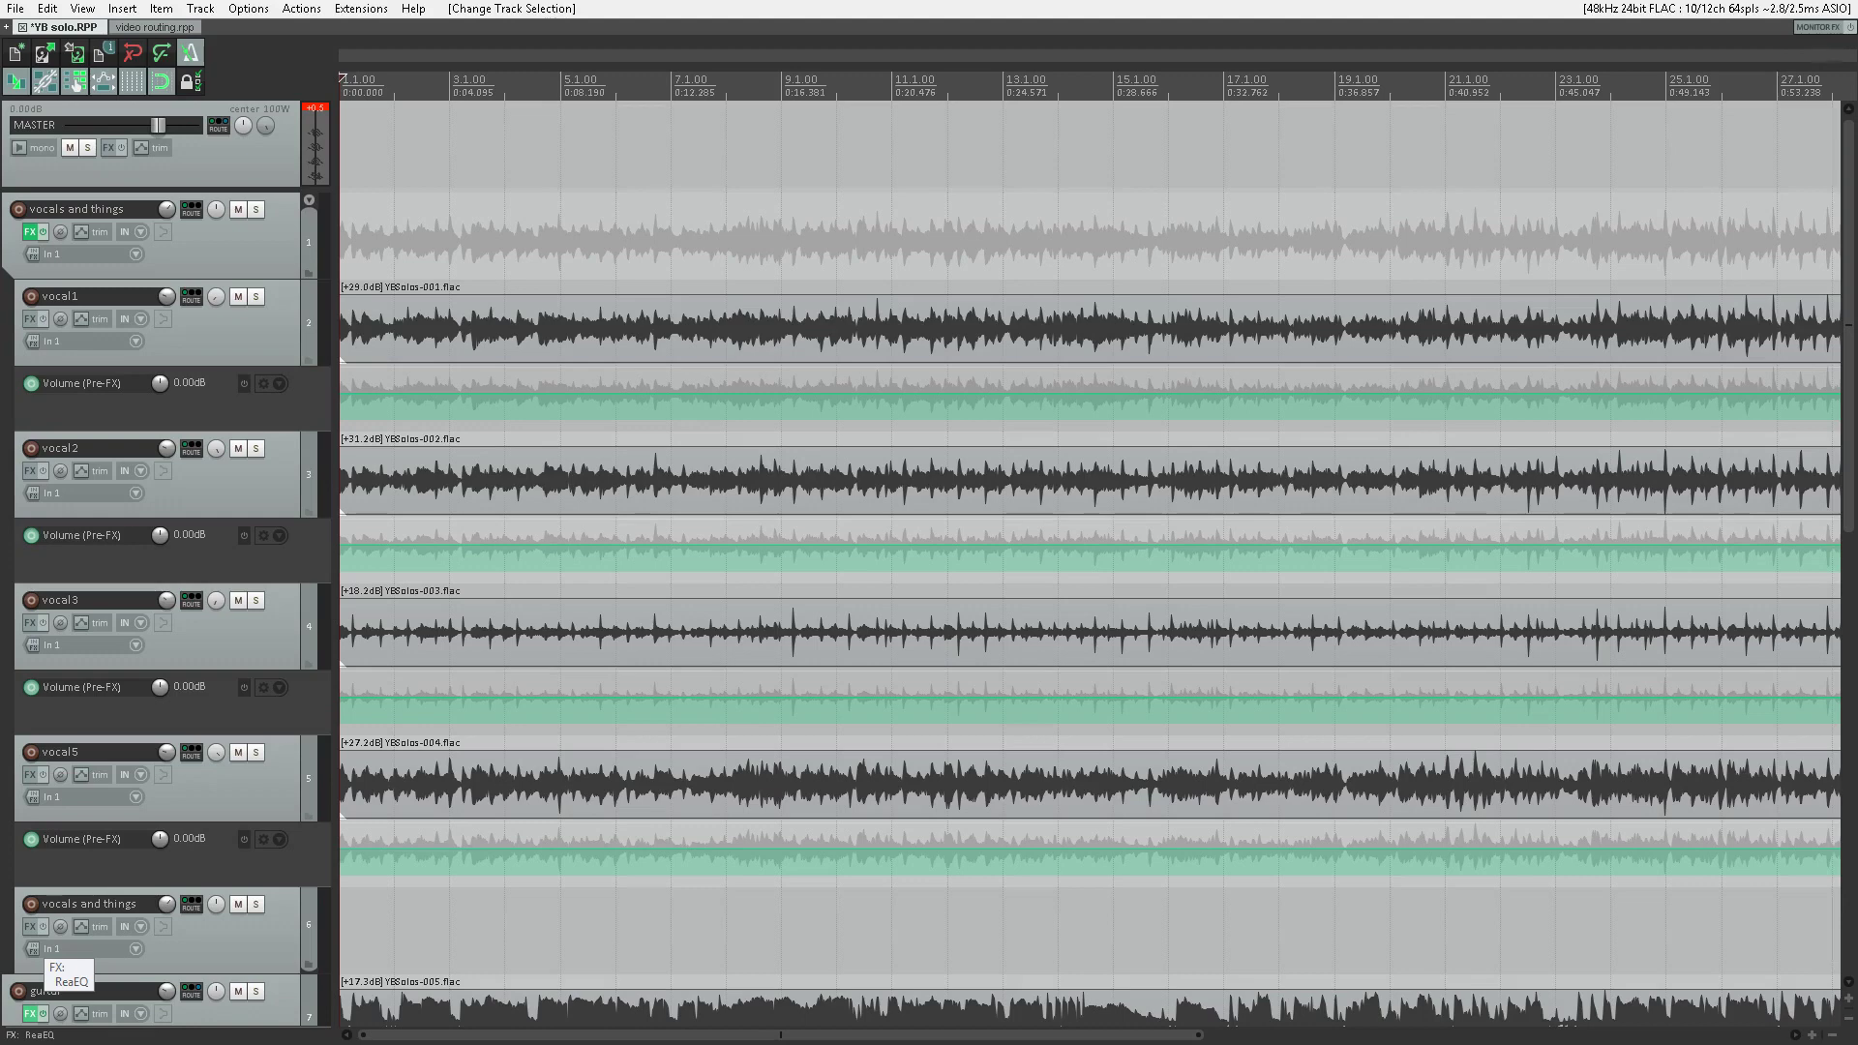
Step: Play the recording from the start, then jump to bar 15 and audition the tracks from there
key("space")
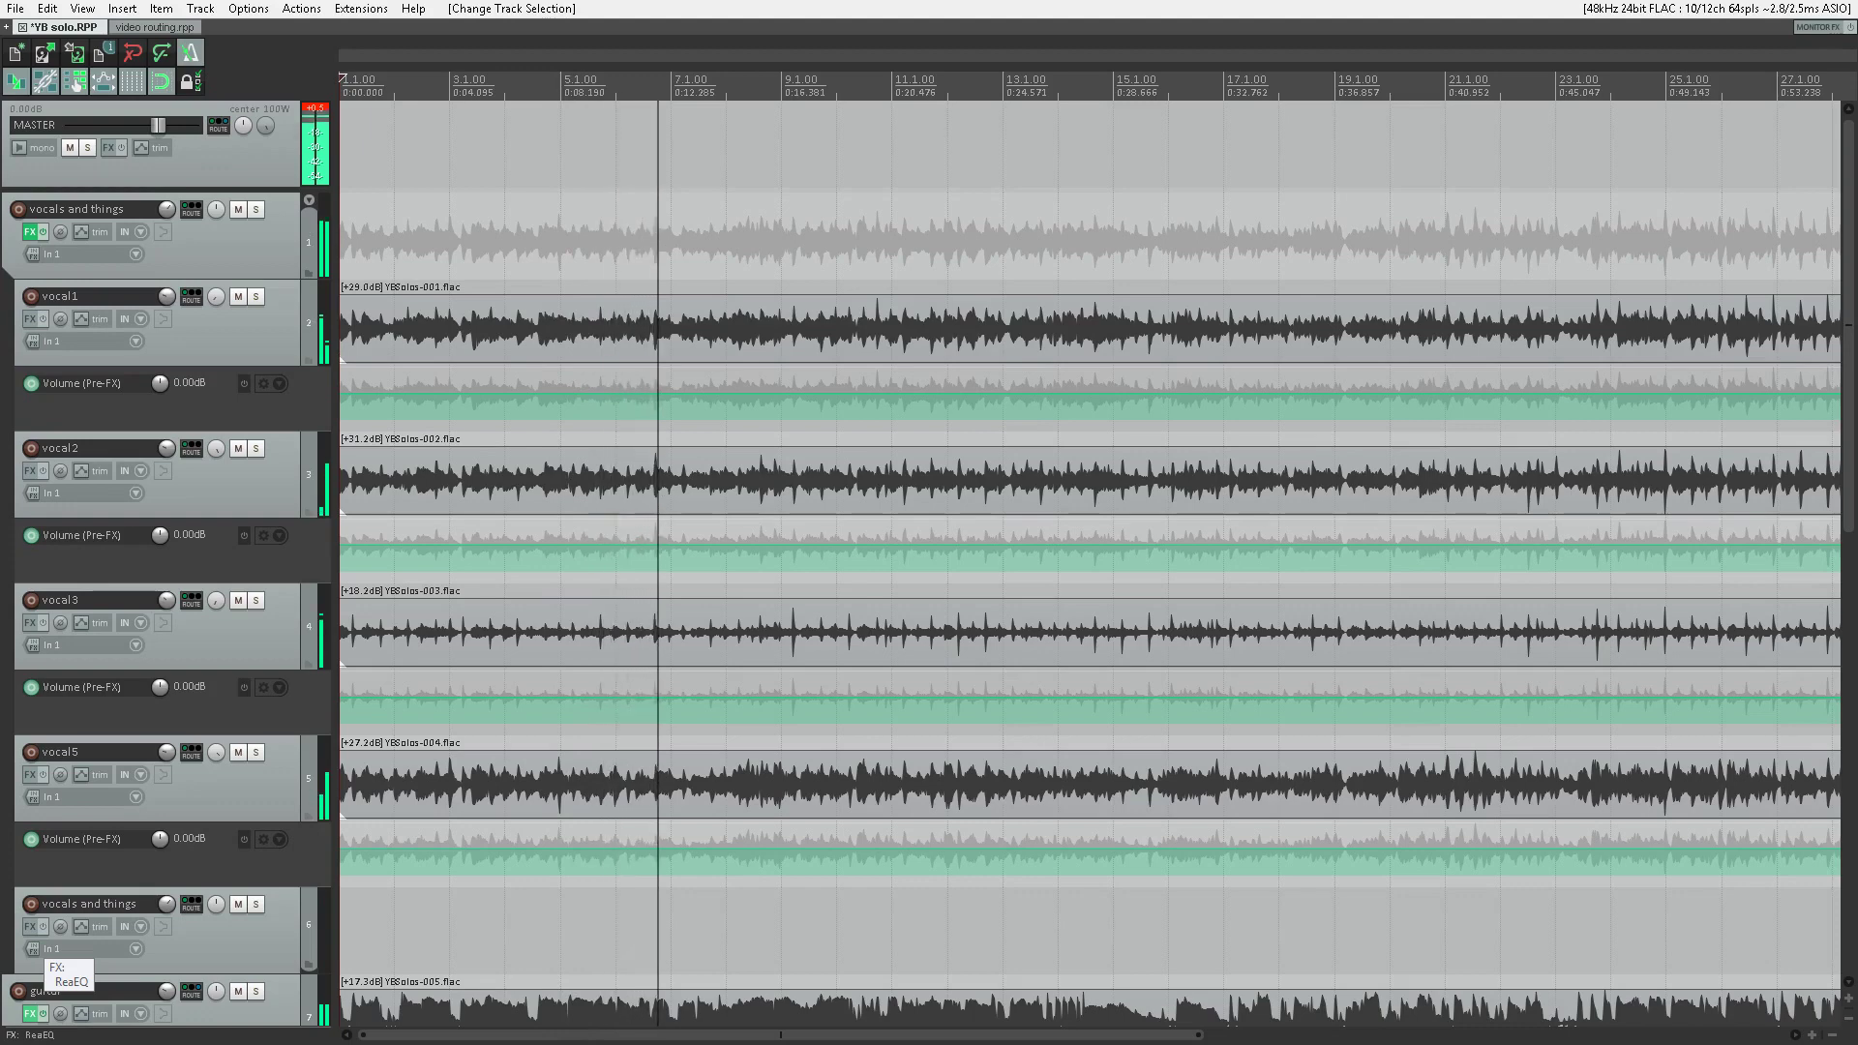
key("space")
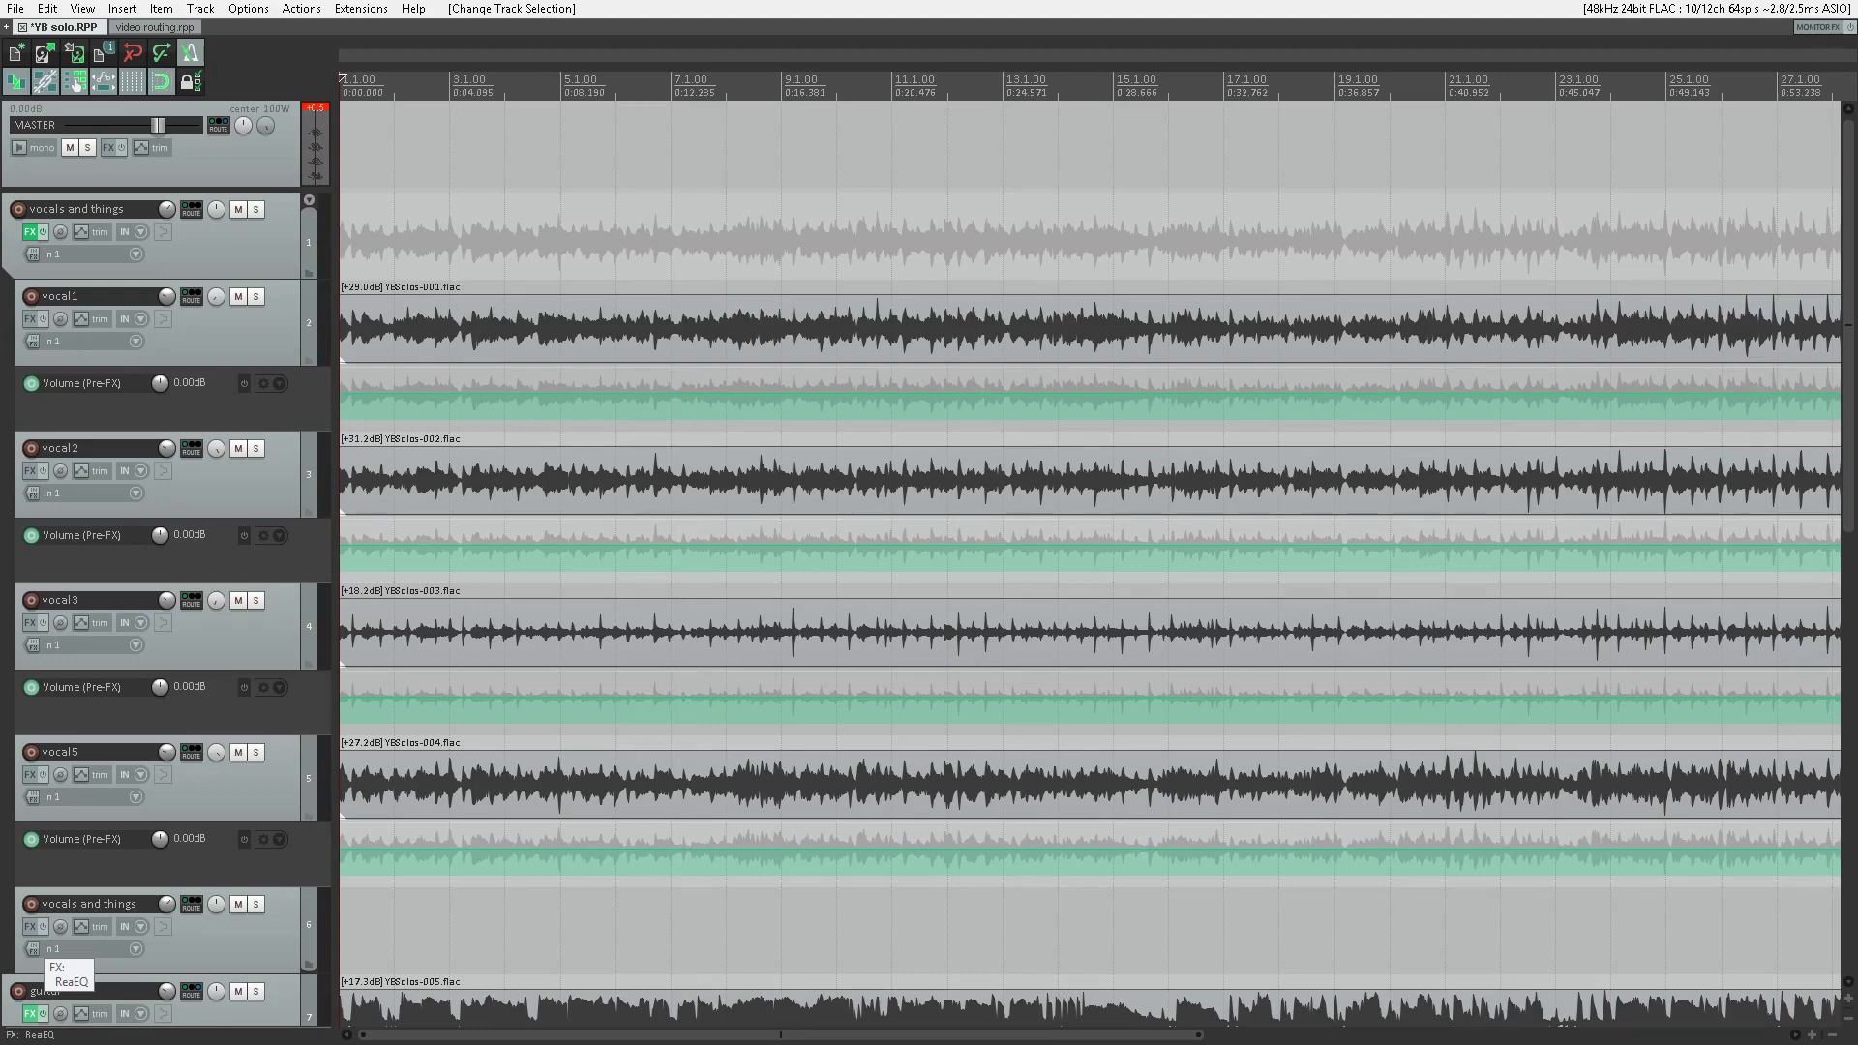
key("ctrl+j")
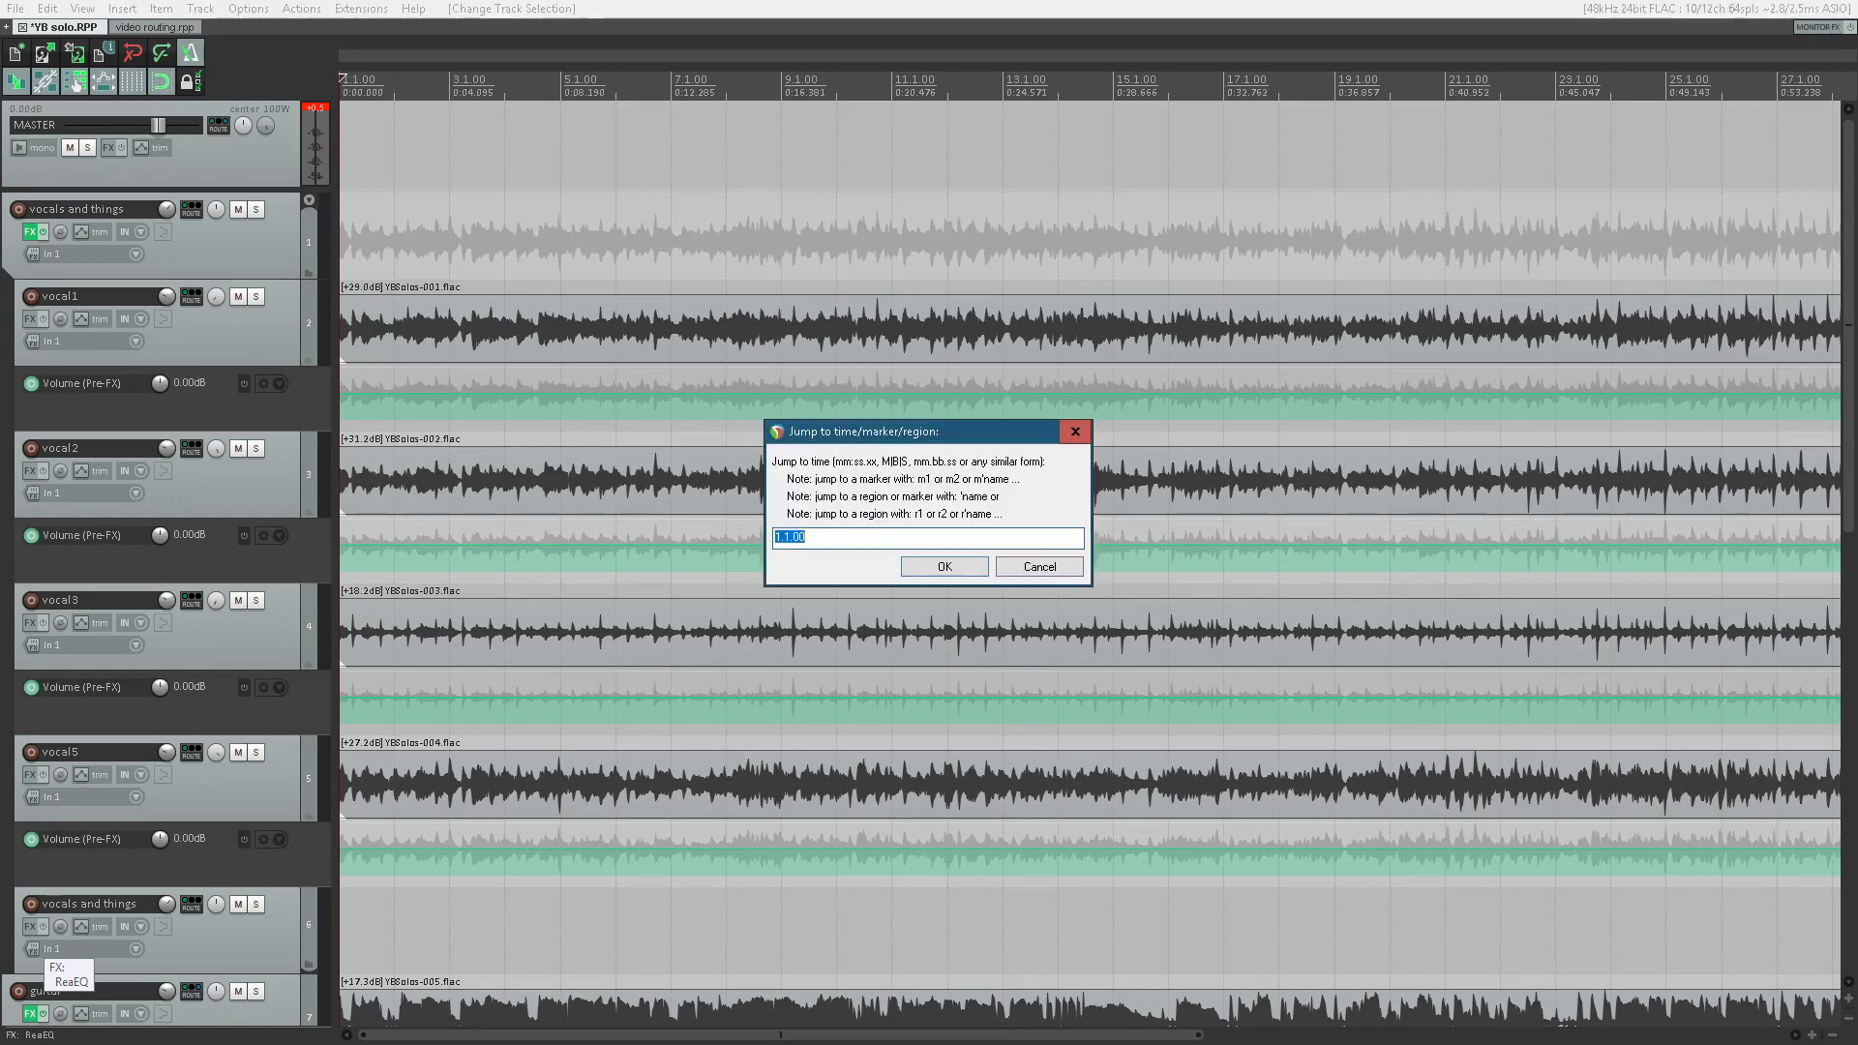
type("15")
key("Return")
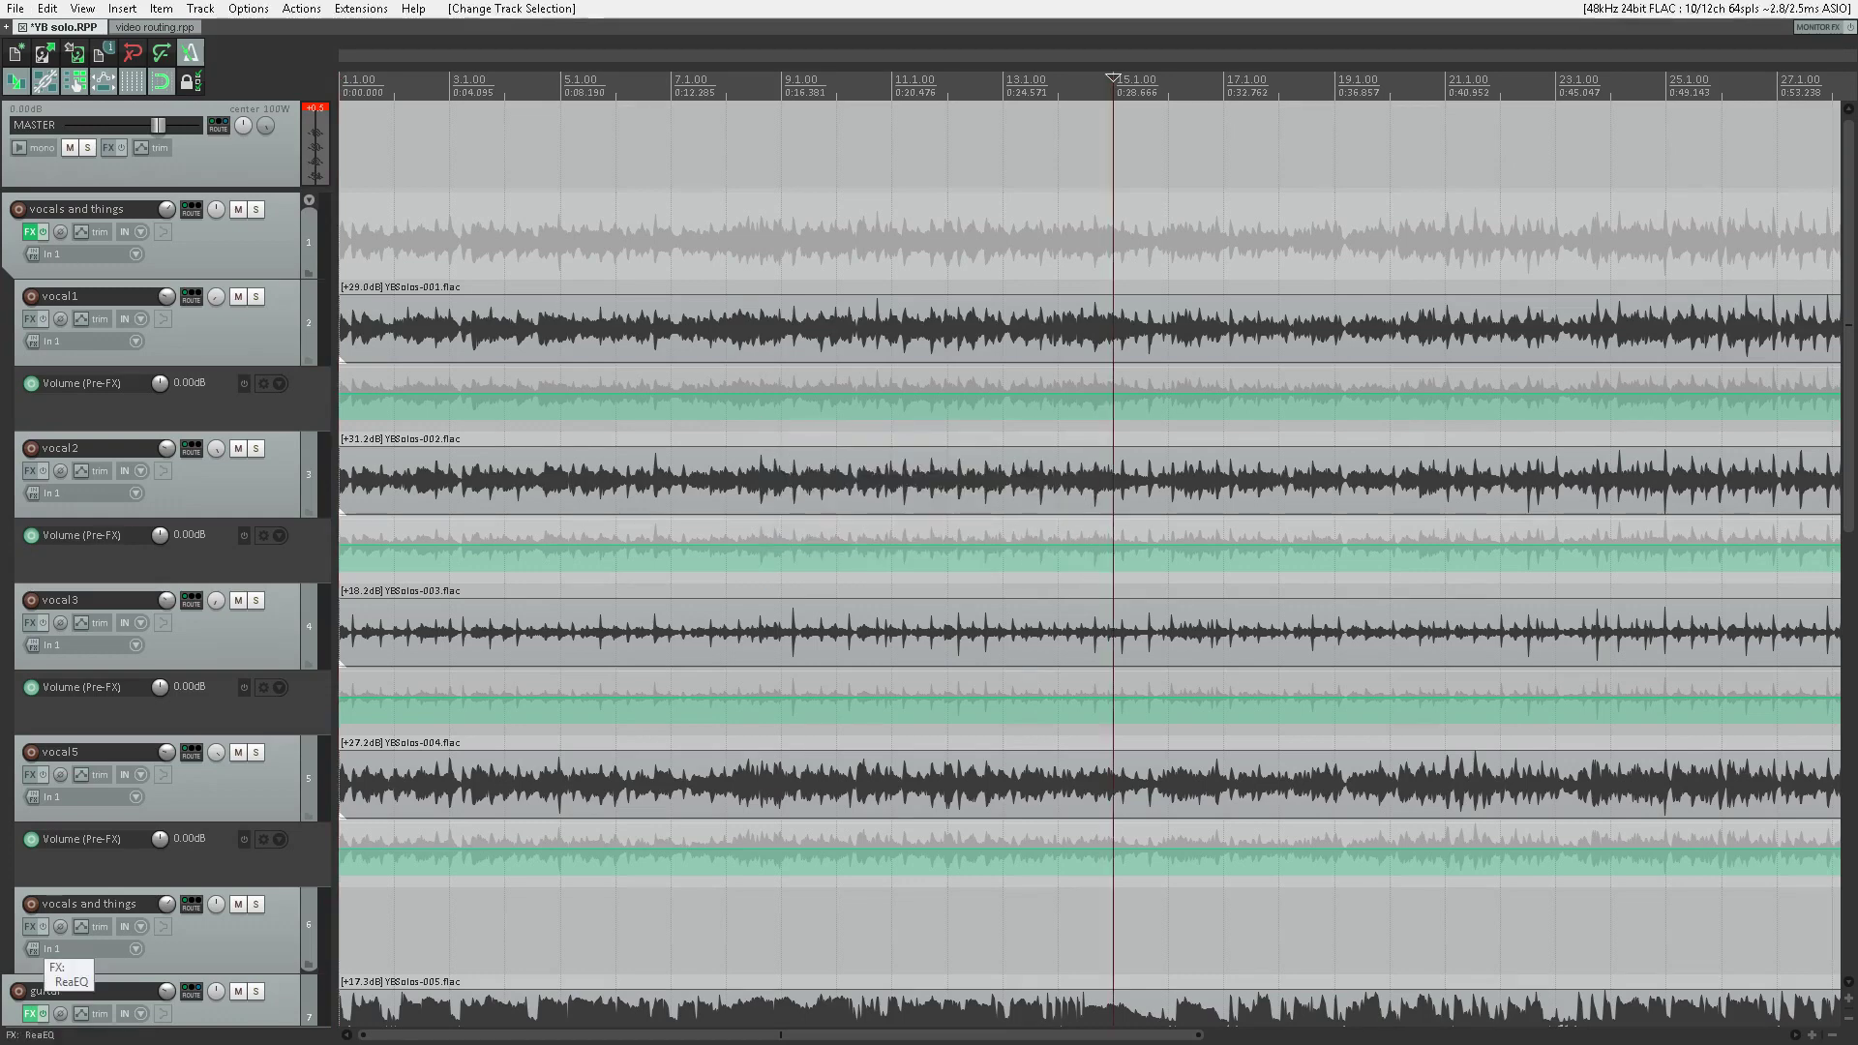
key("space")
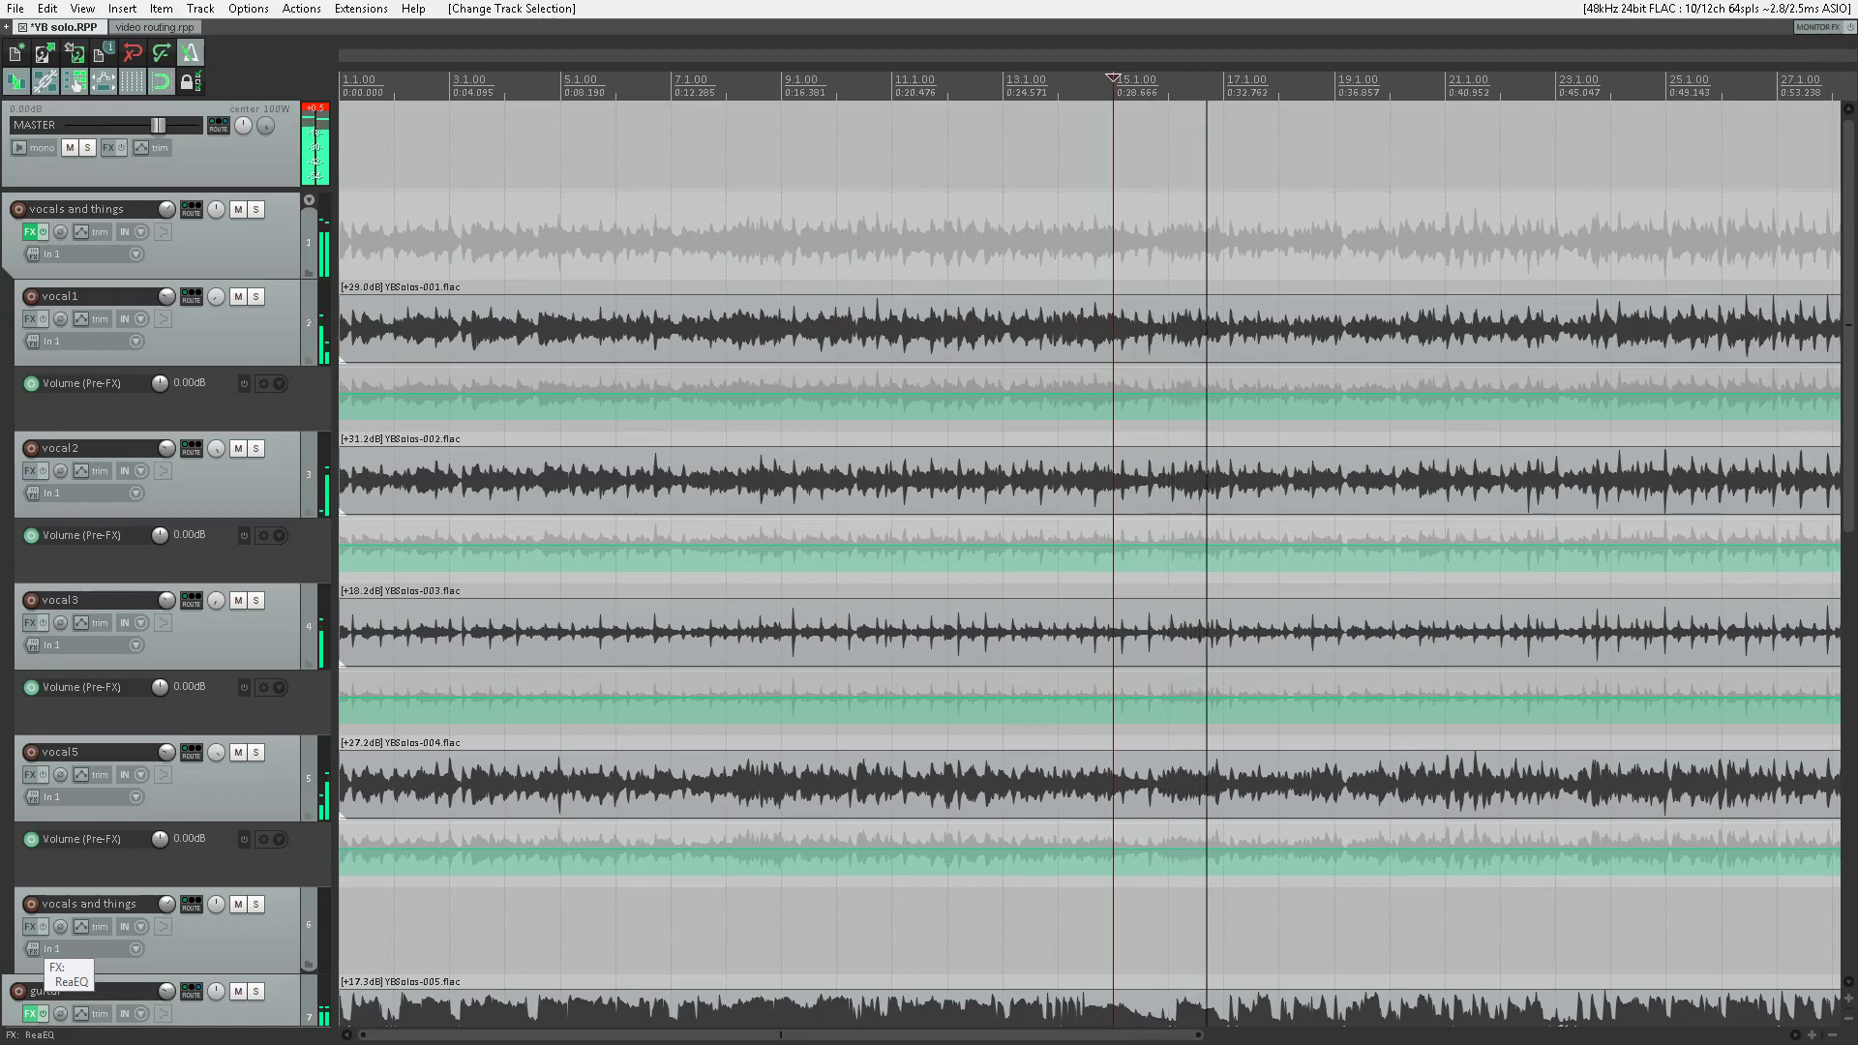
key("space")
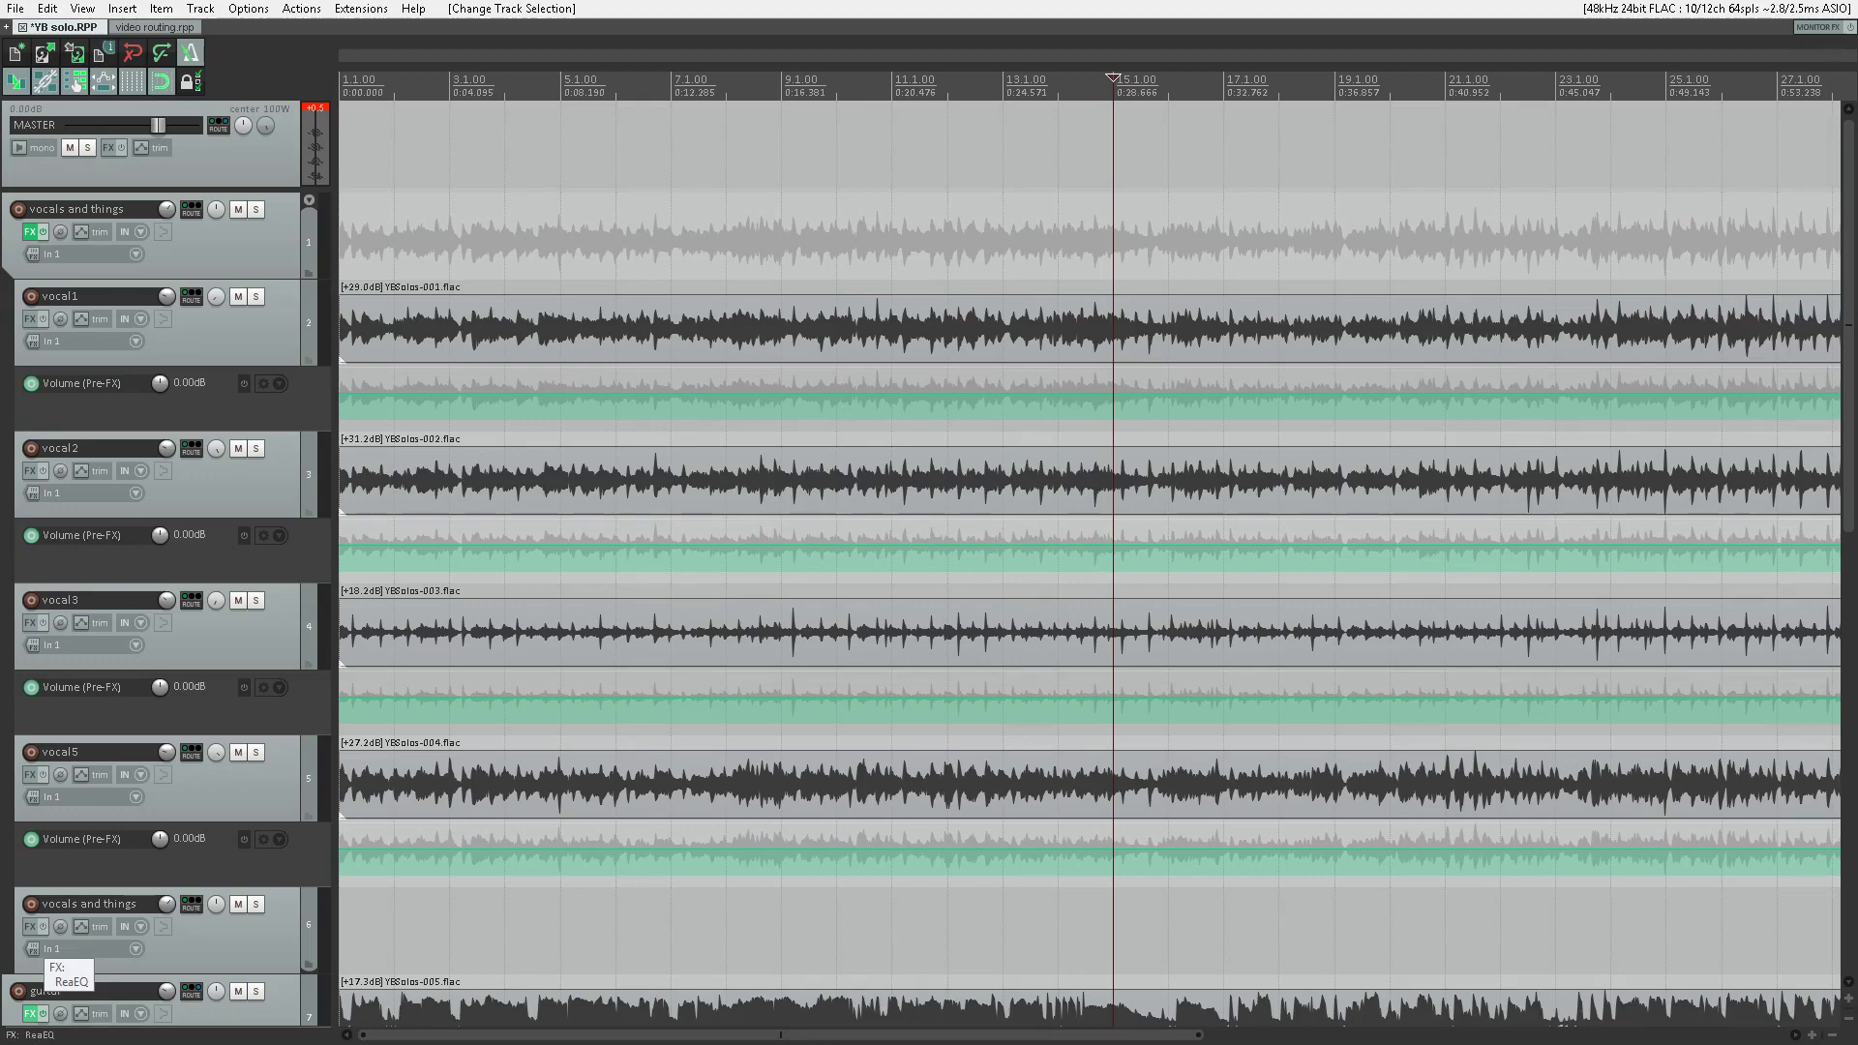
Step: Find the 'add stretch marker to cursor and snap to grid' custom action by its Alt+Shift+I shortcut and edit it
key("question")
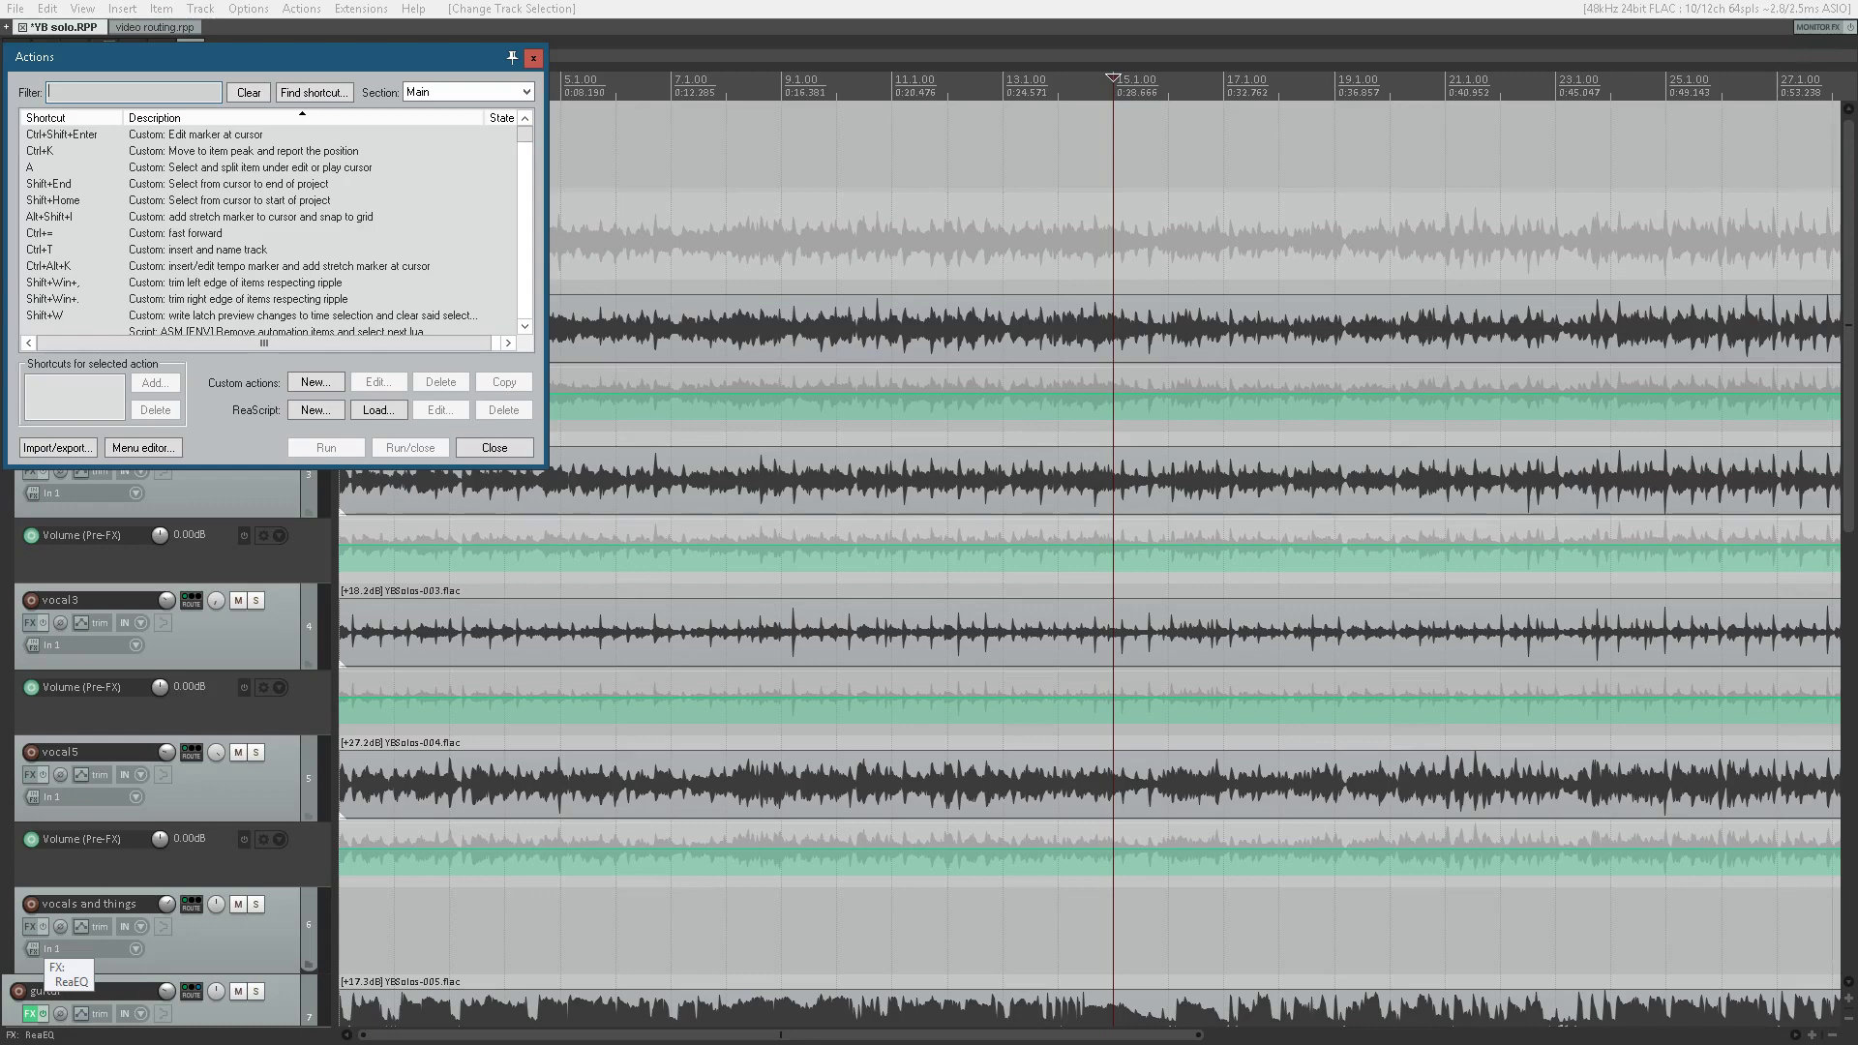
key("Tab")
key("Tab")
key("Return")
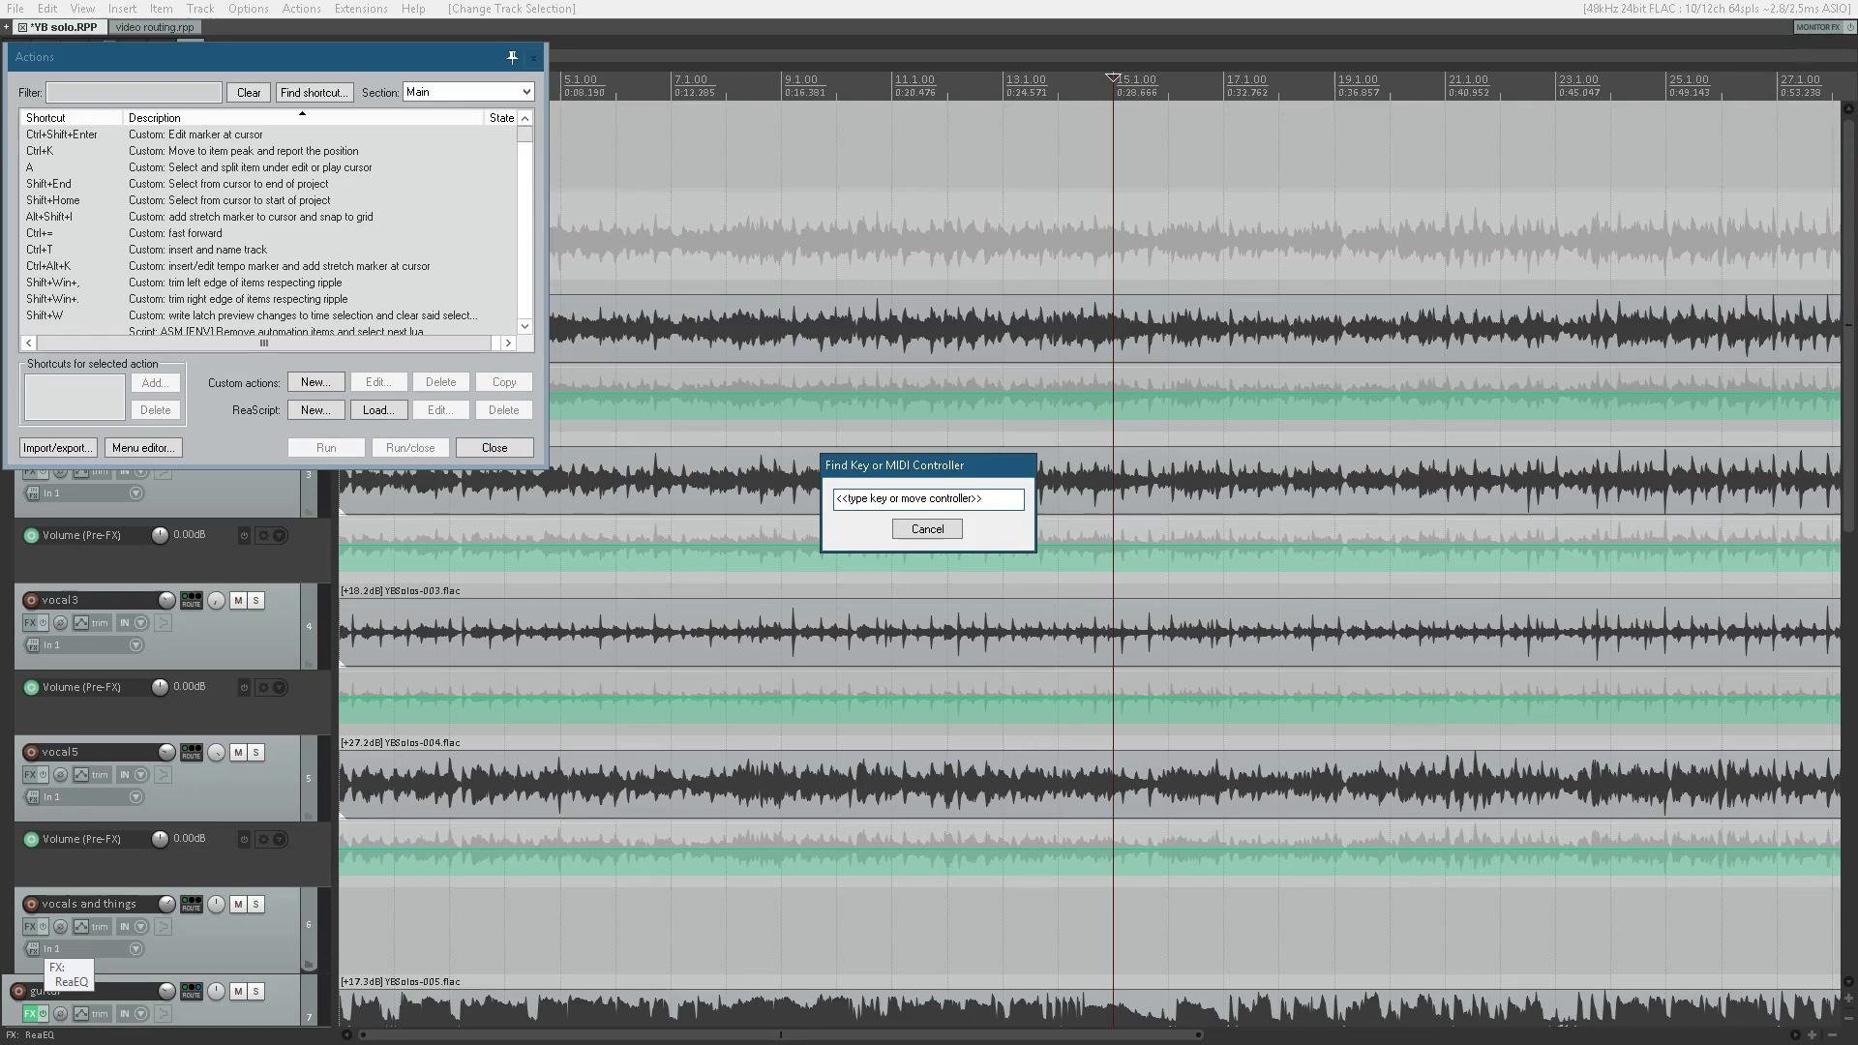
key("alt+shift+i")
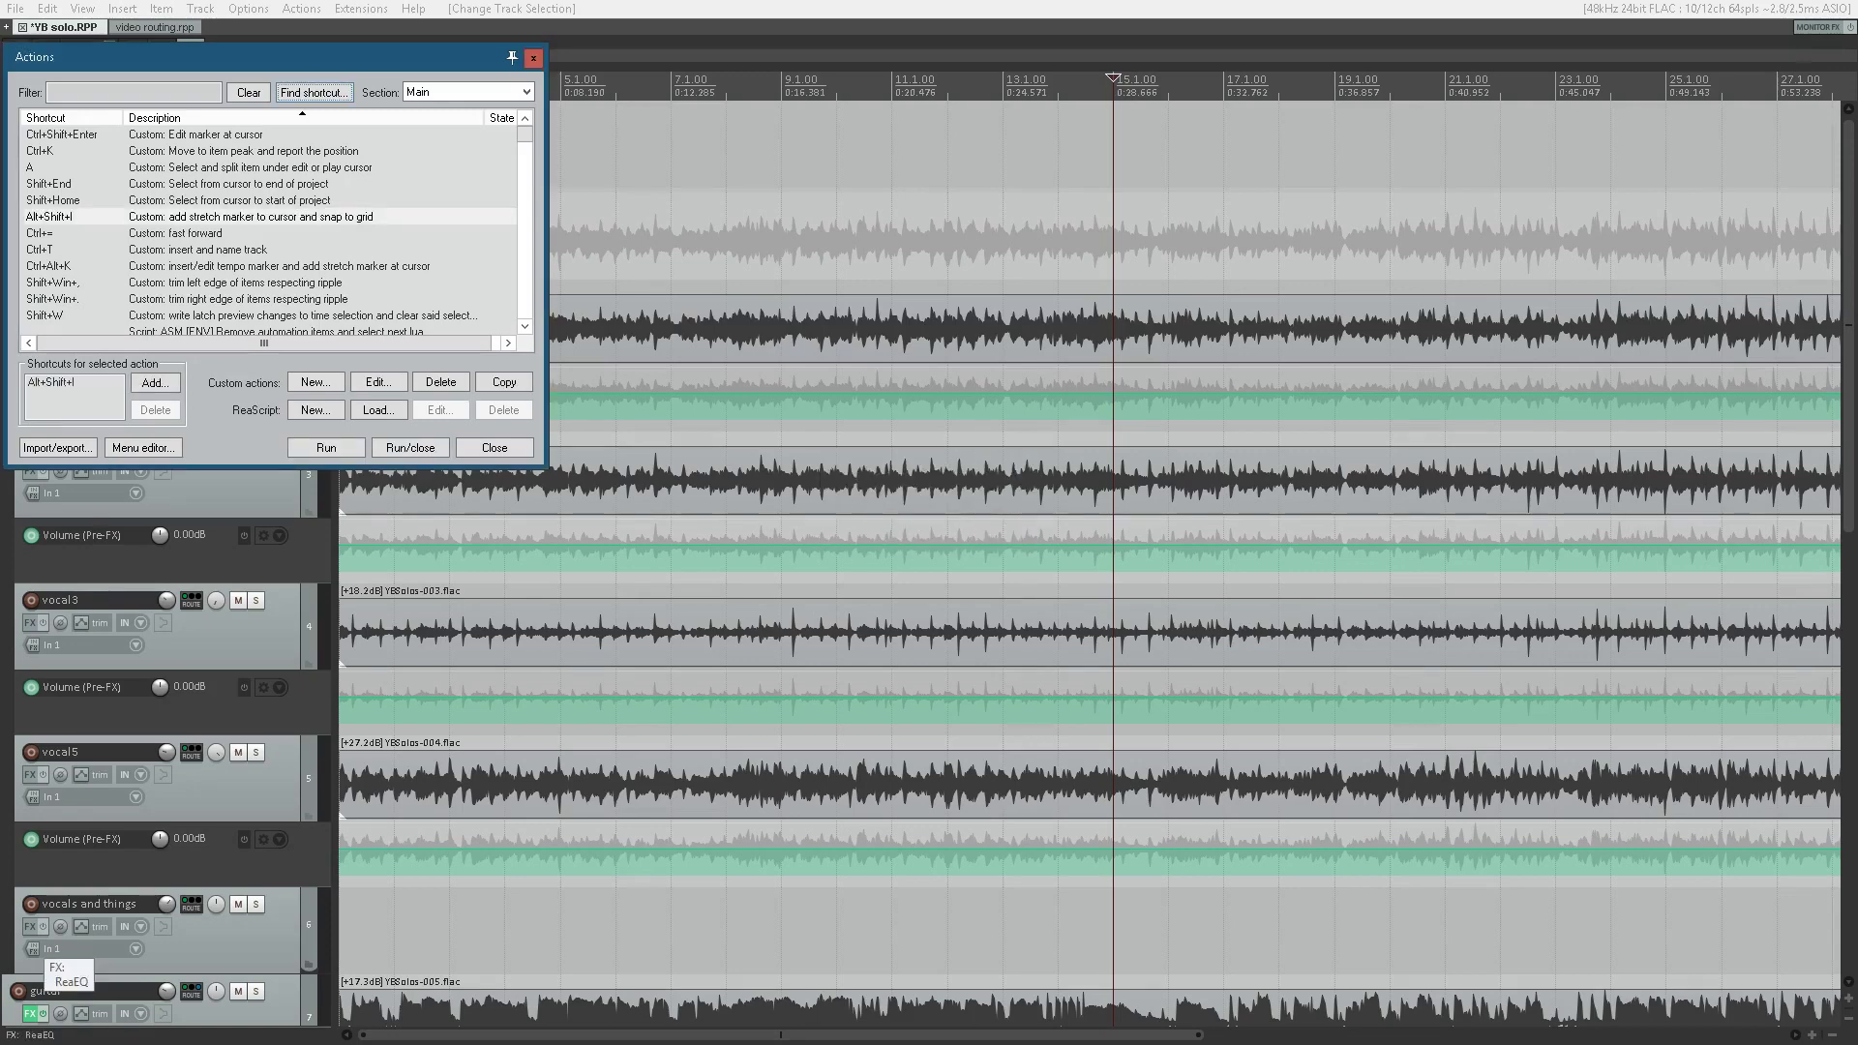
key("Tab")
key("Return")
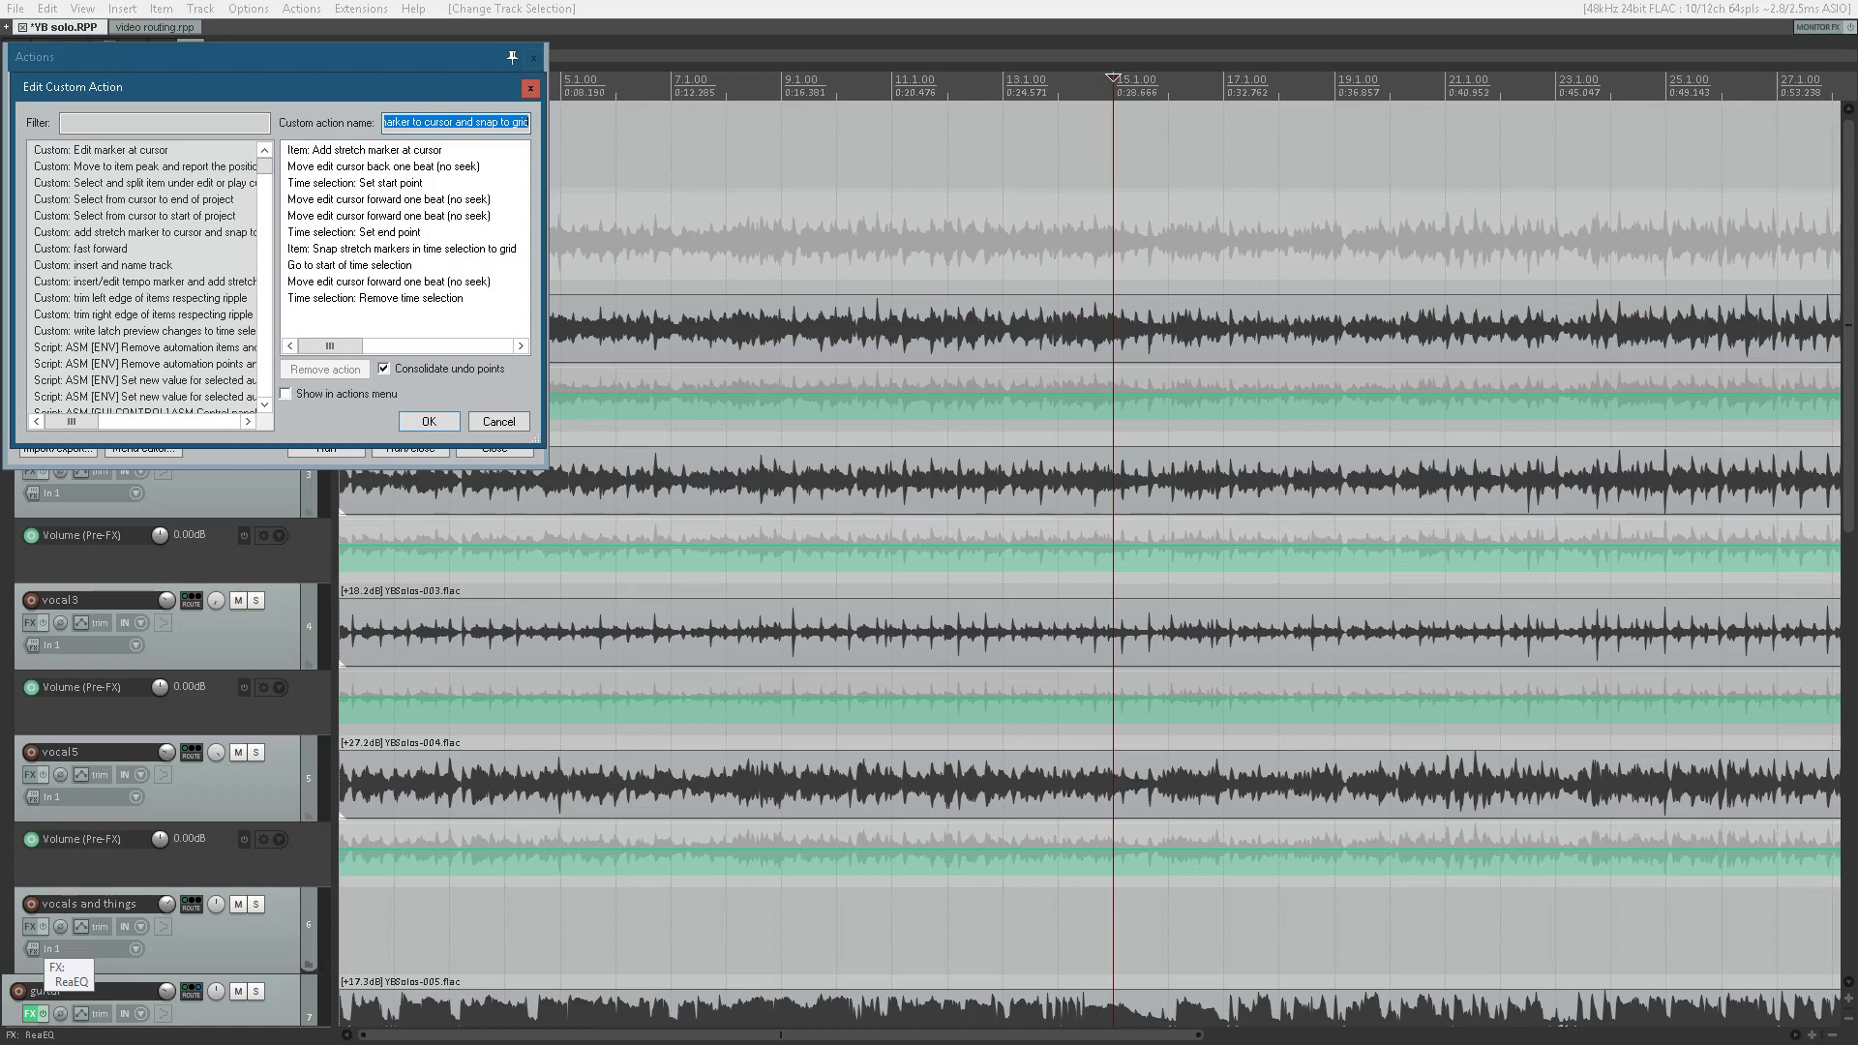
key("End")
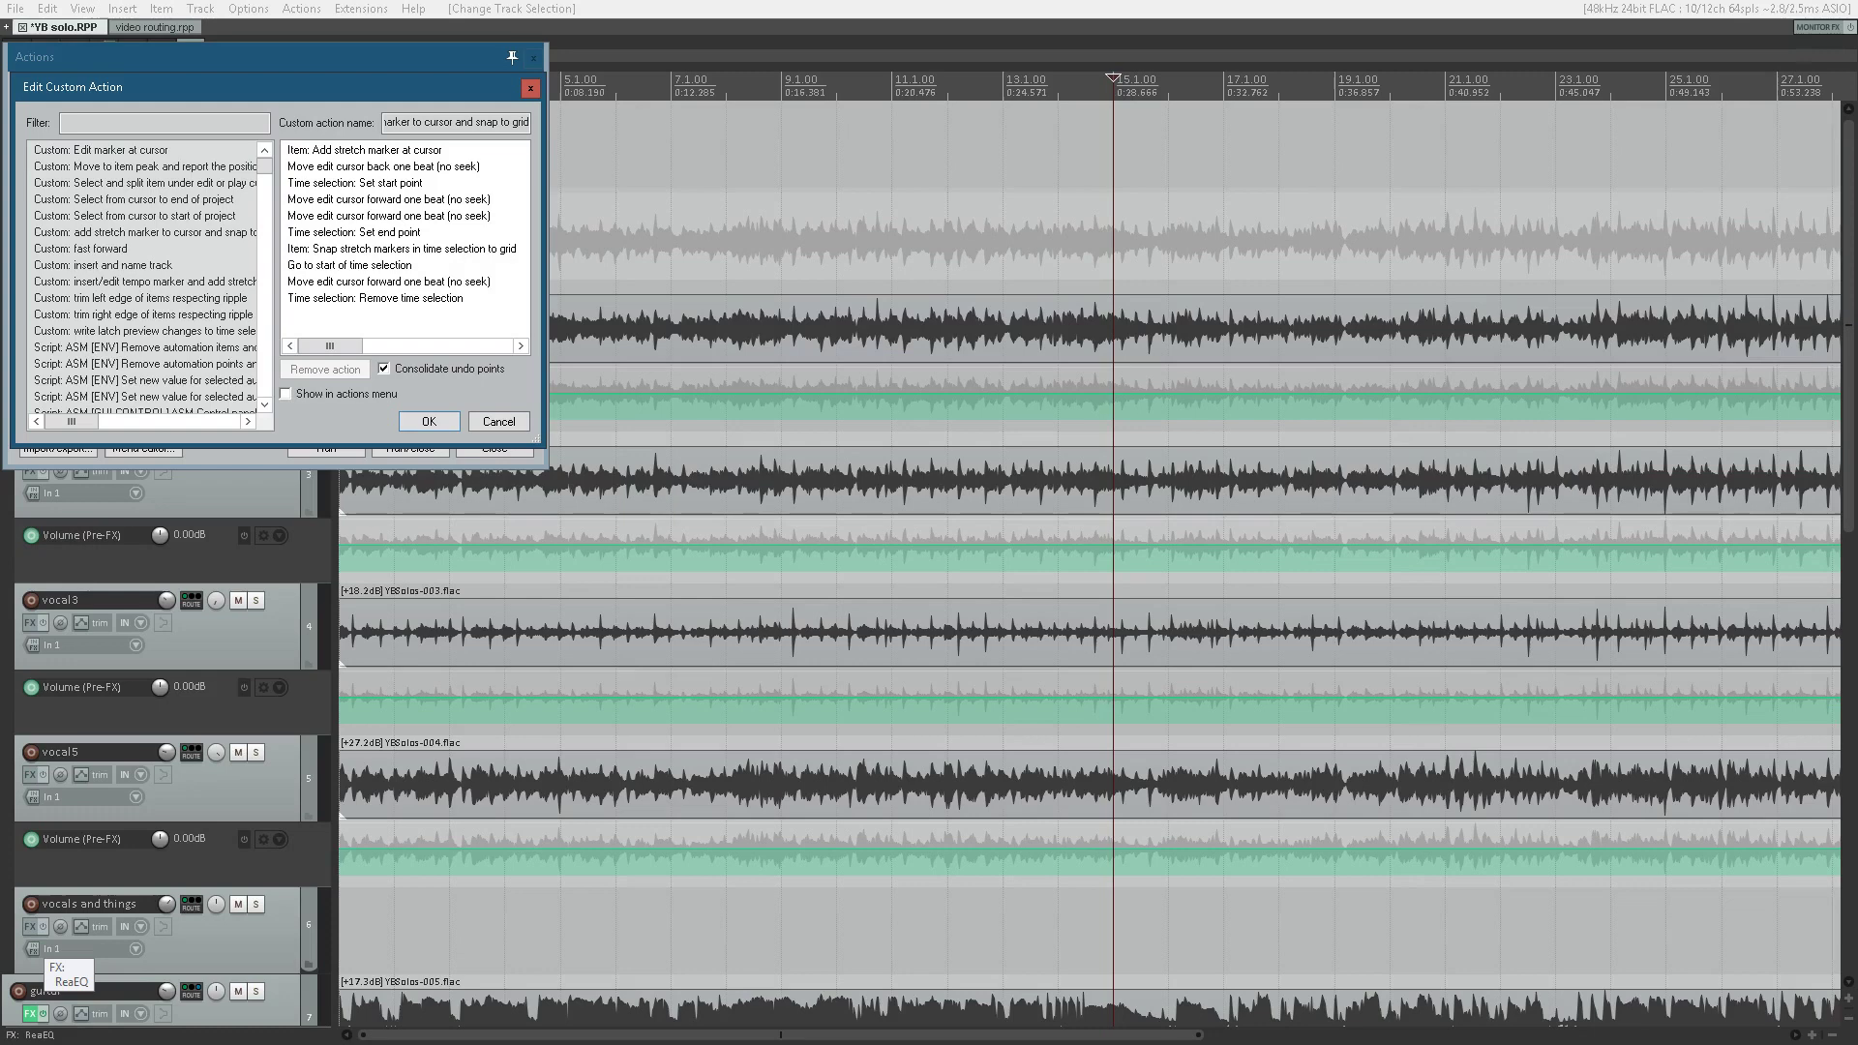
left_click(364, 150)
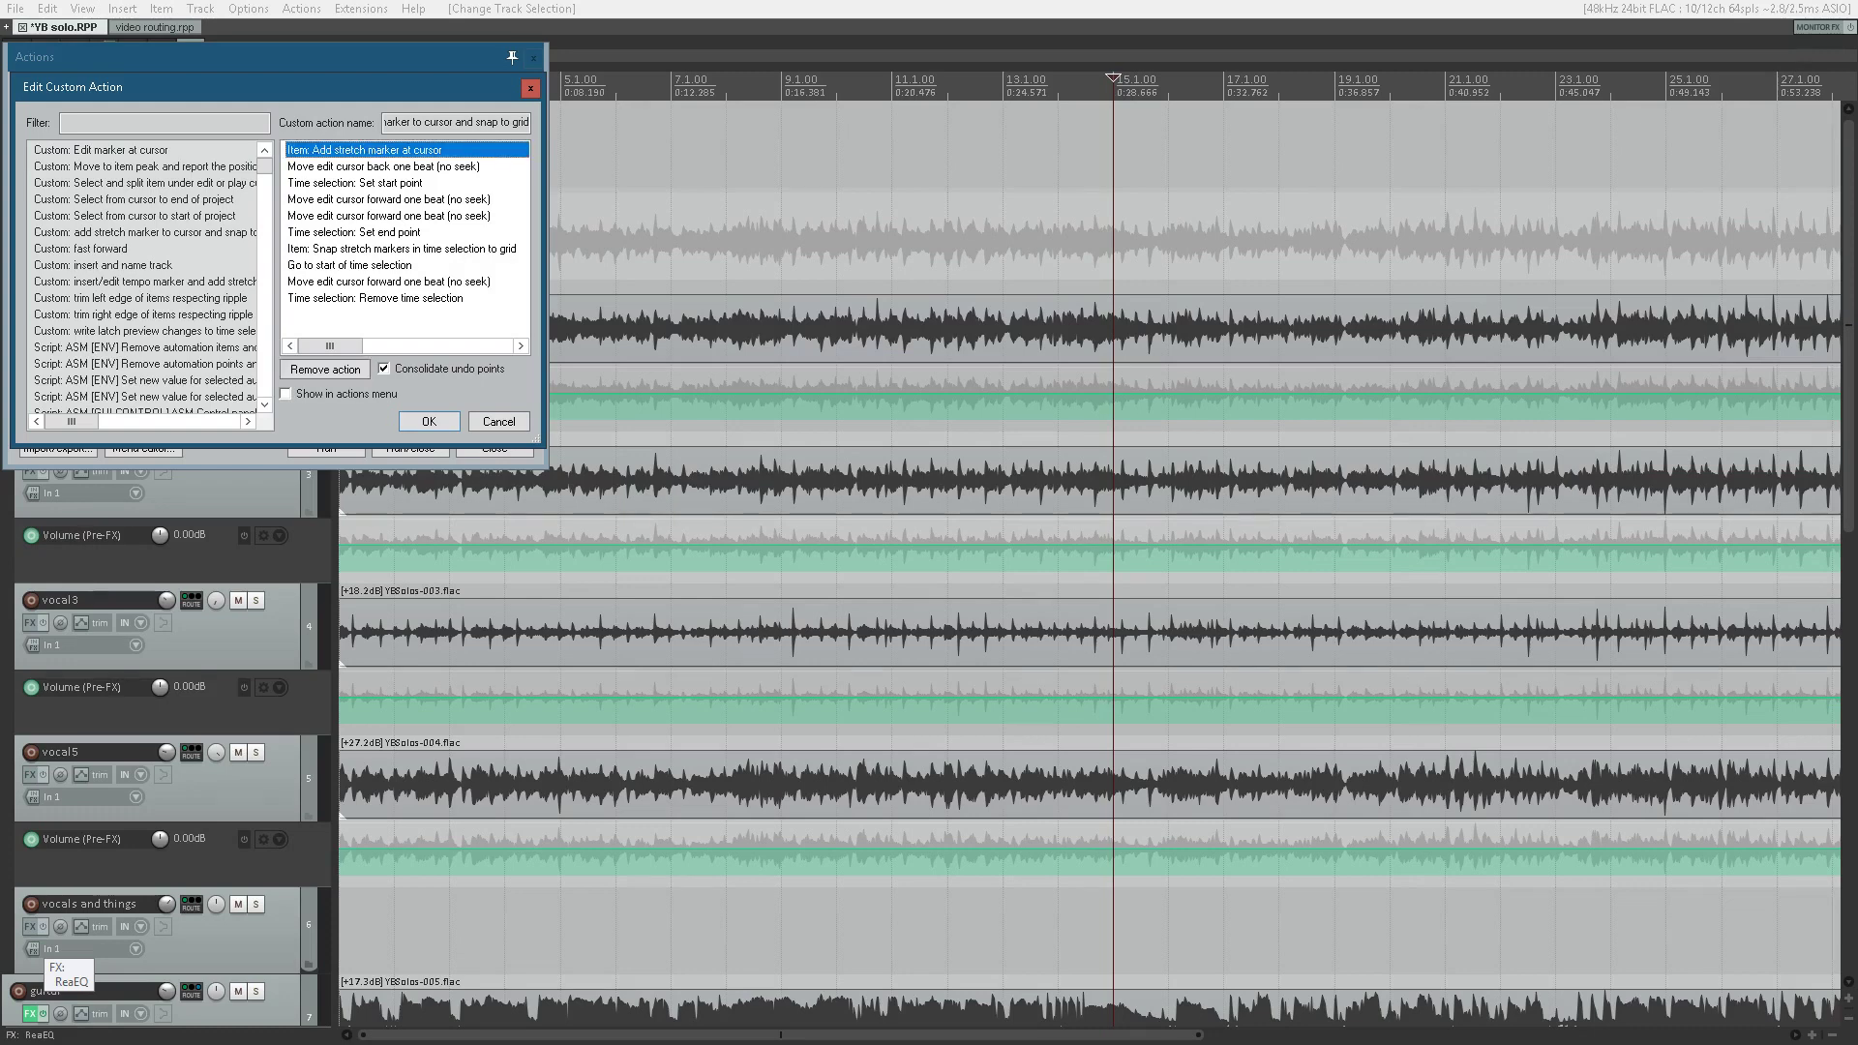
left_click(384, 167)
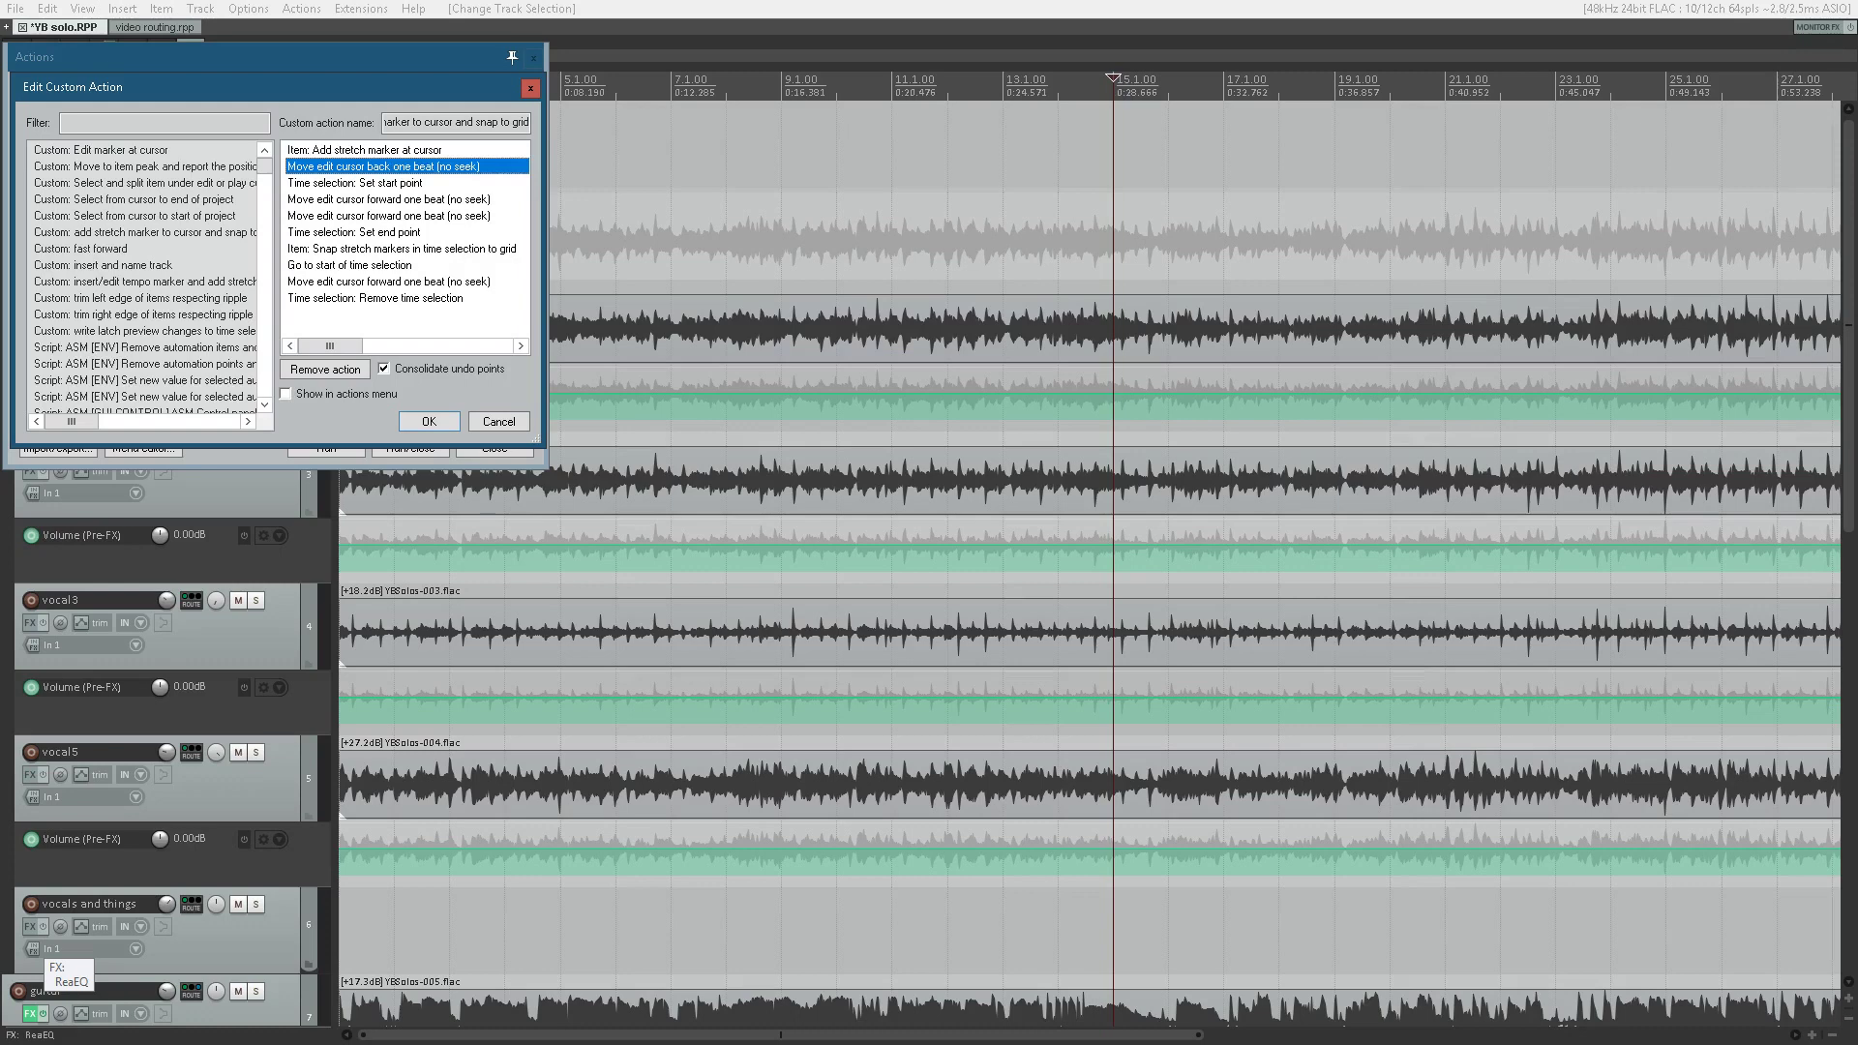
left_click(354, 183)
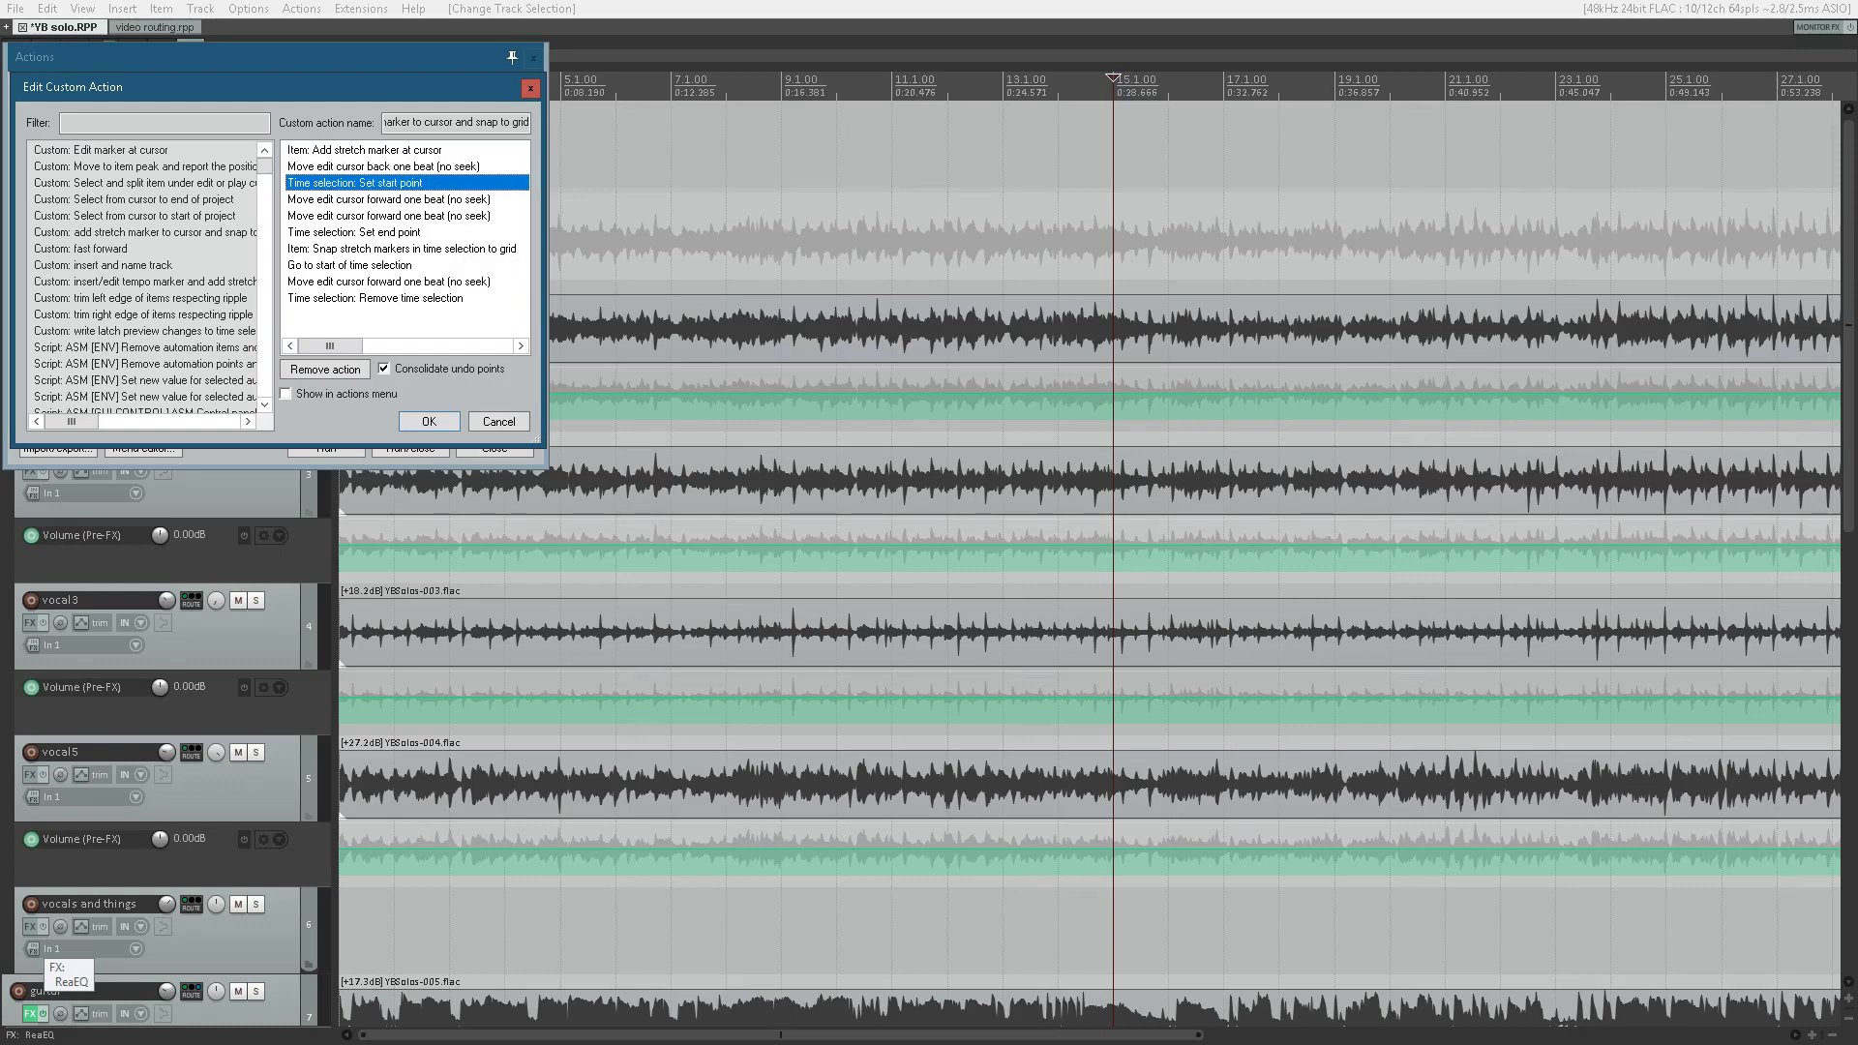
left_click(388, 199)
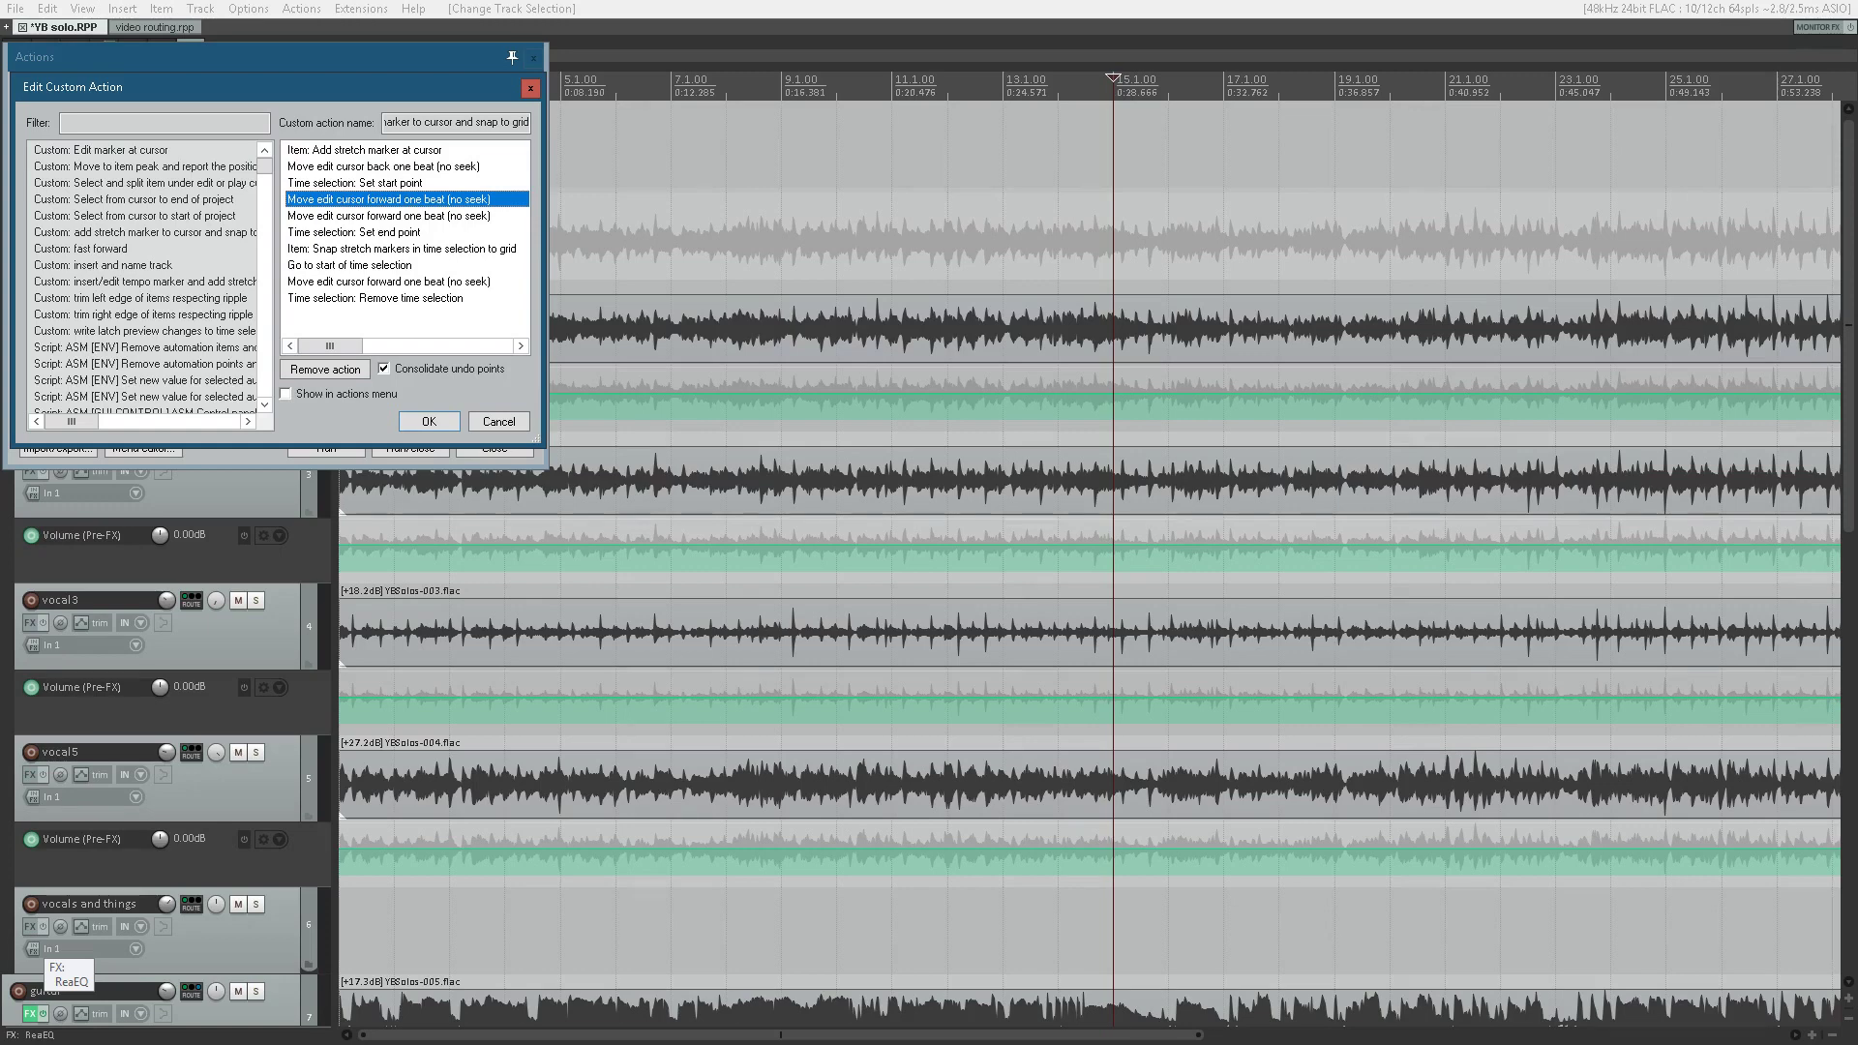
left_click(388, 215)
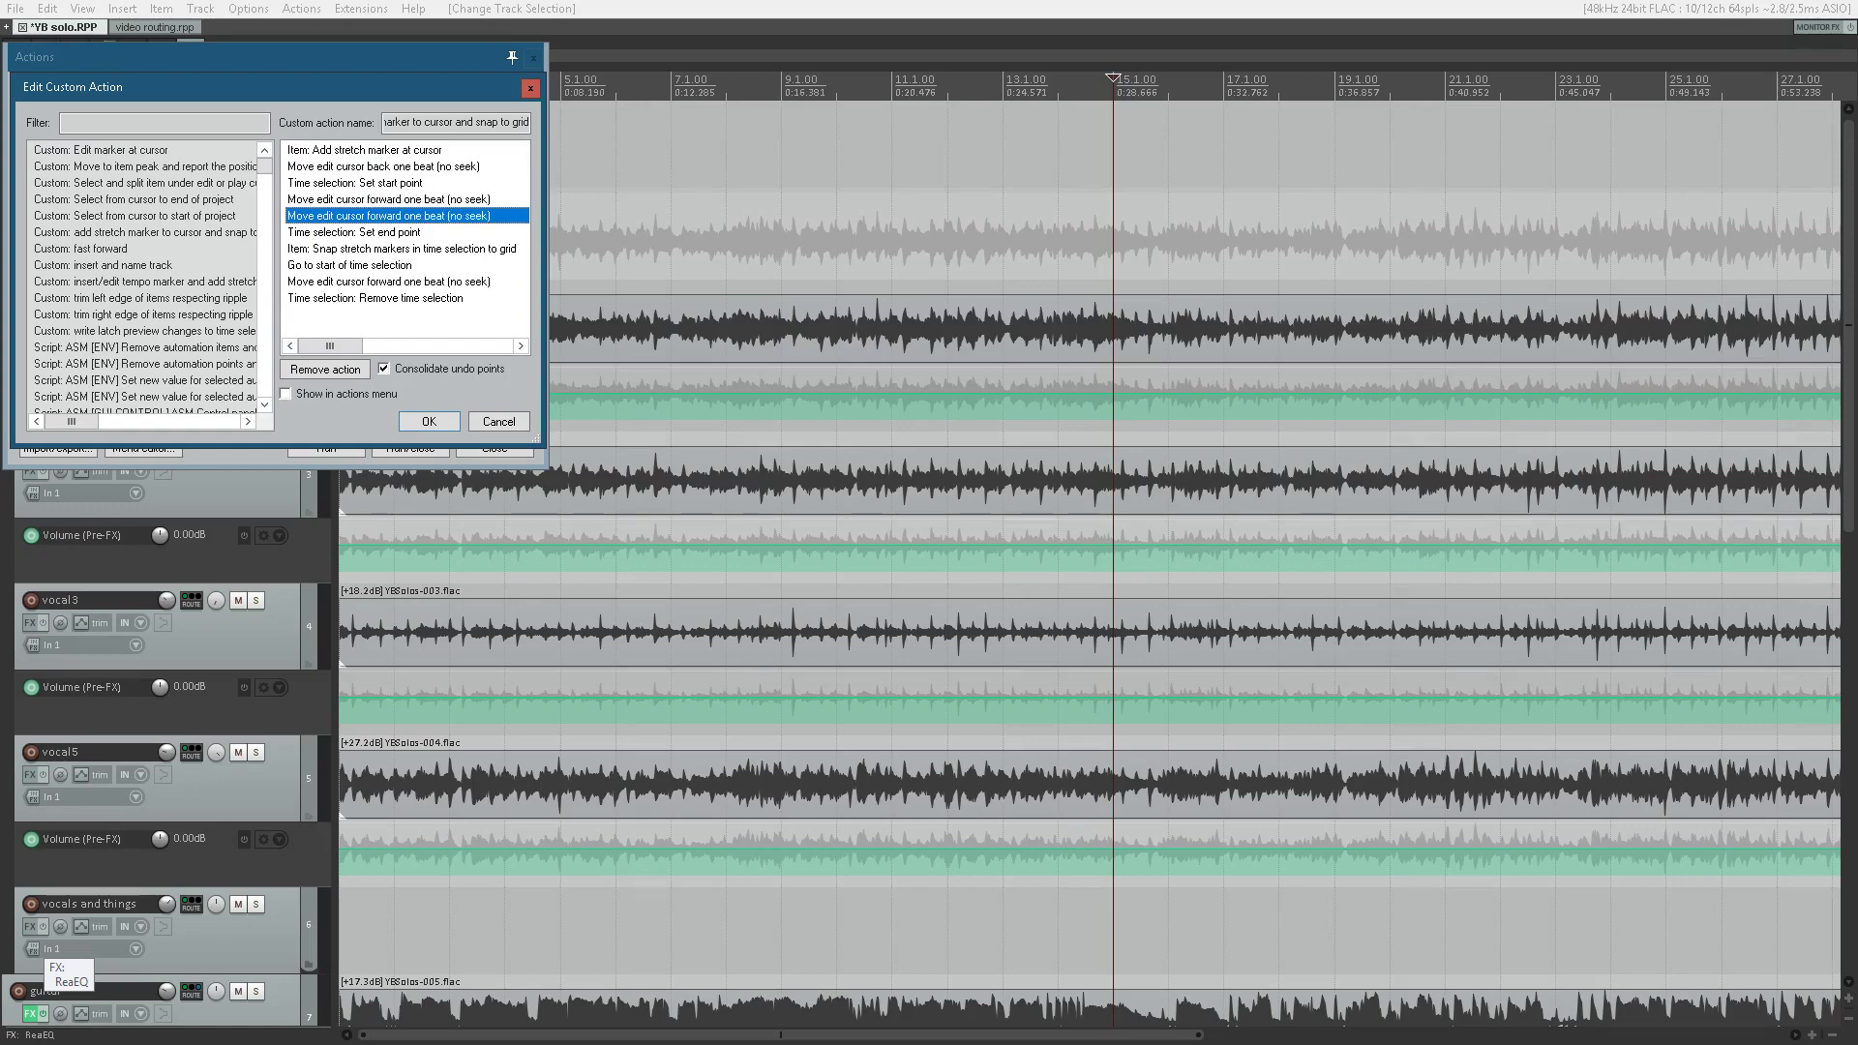
left_click(388, 232)
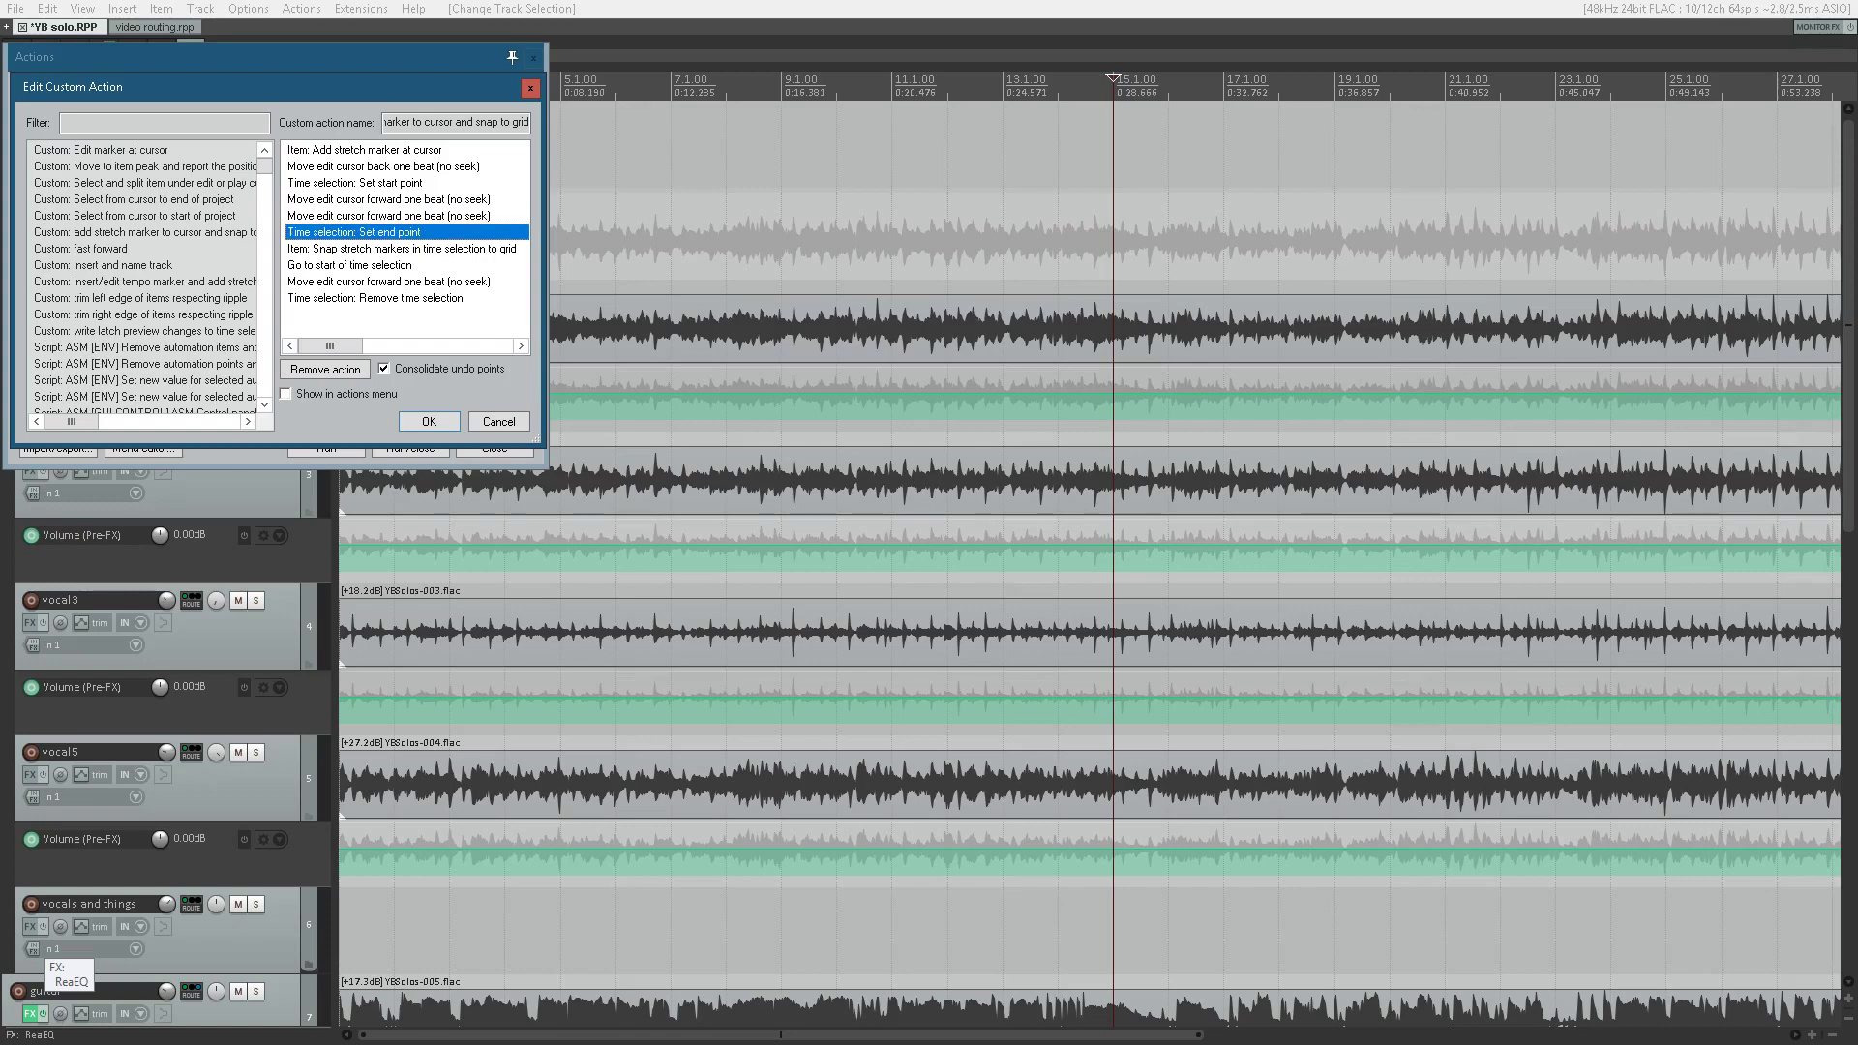
left_click(388, 248)
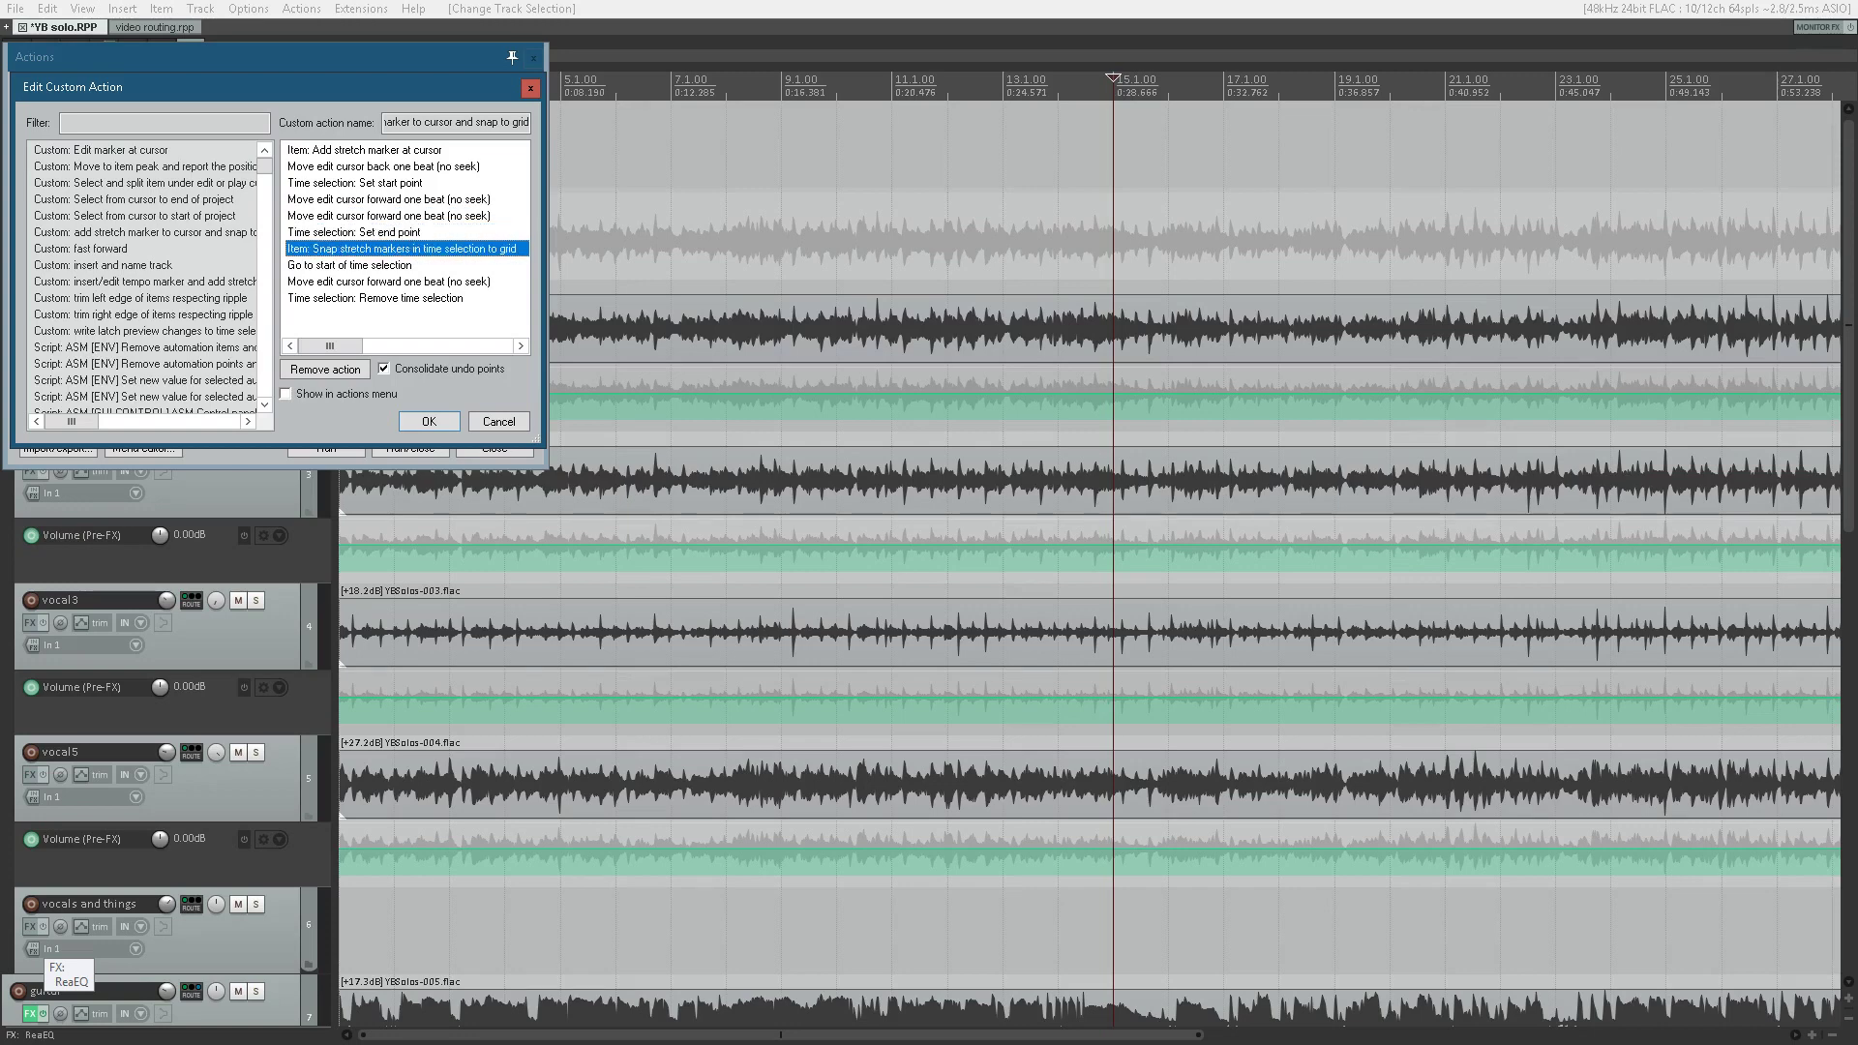
left_click(388, 265)
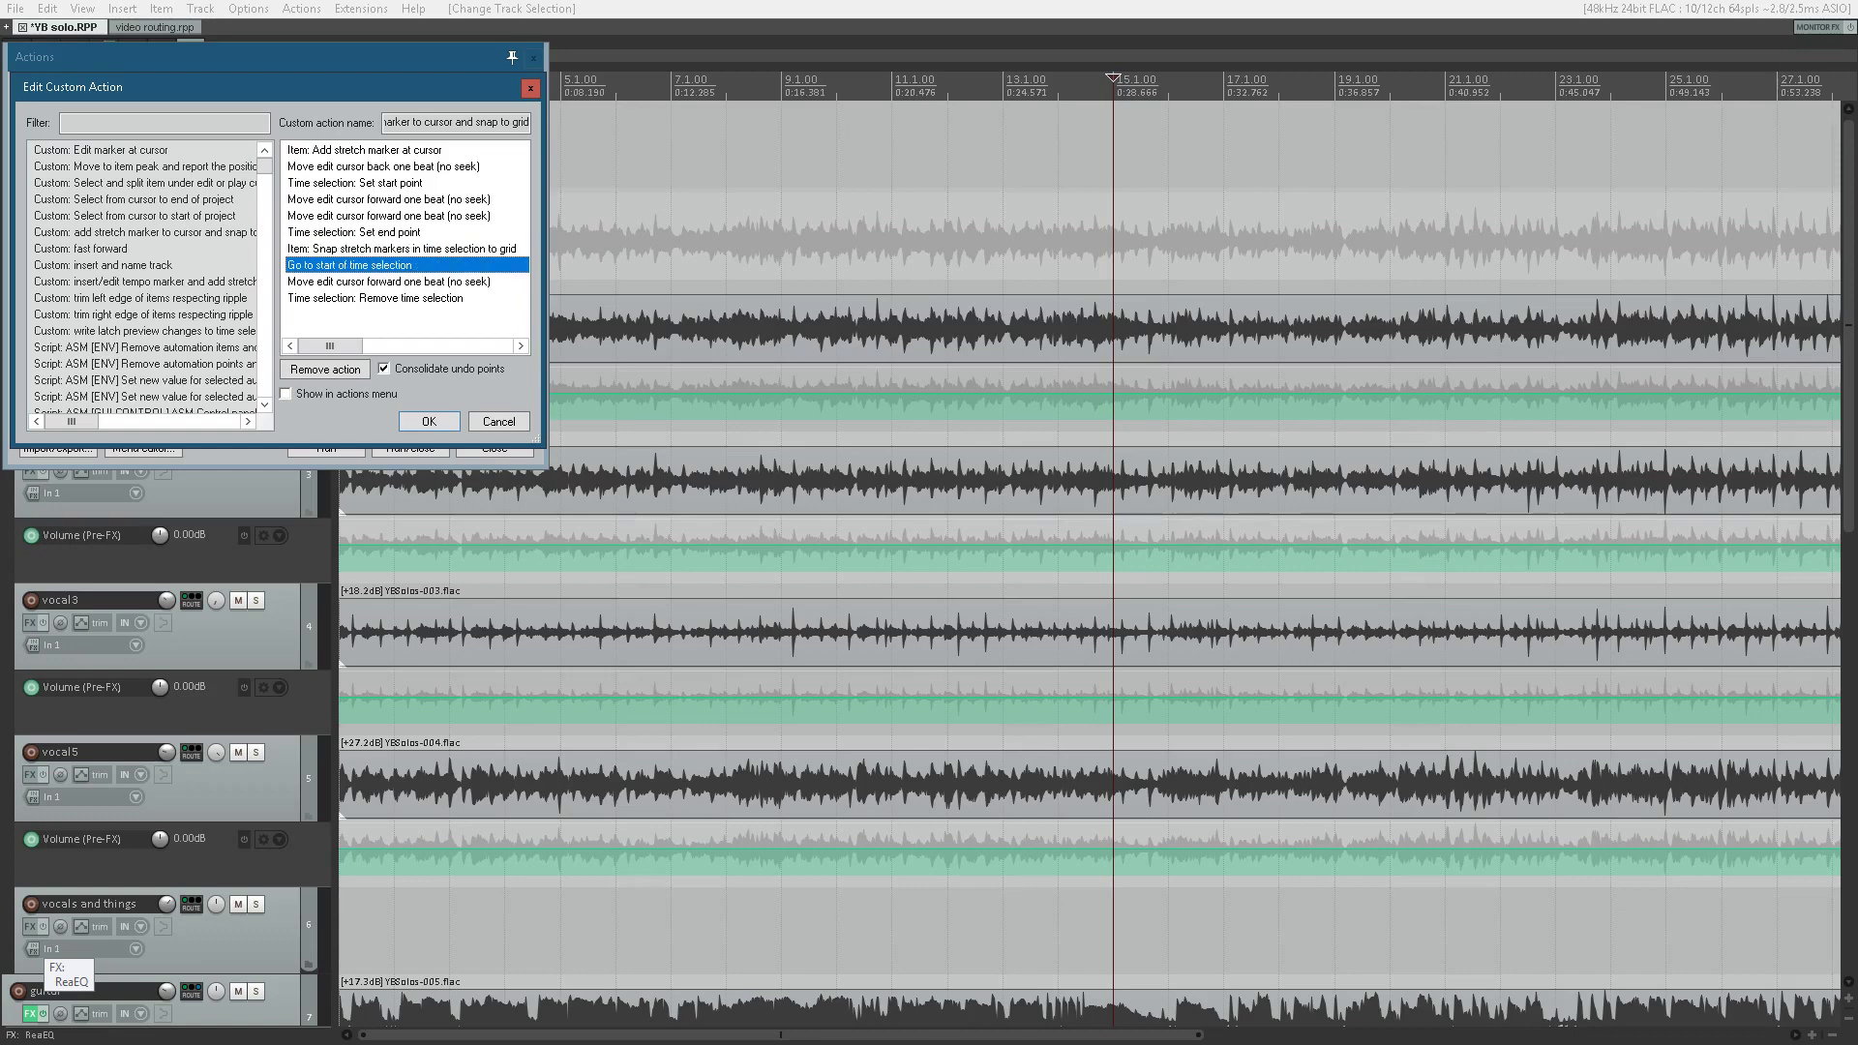
left_click(388, 282)
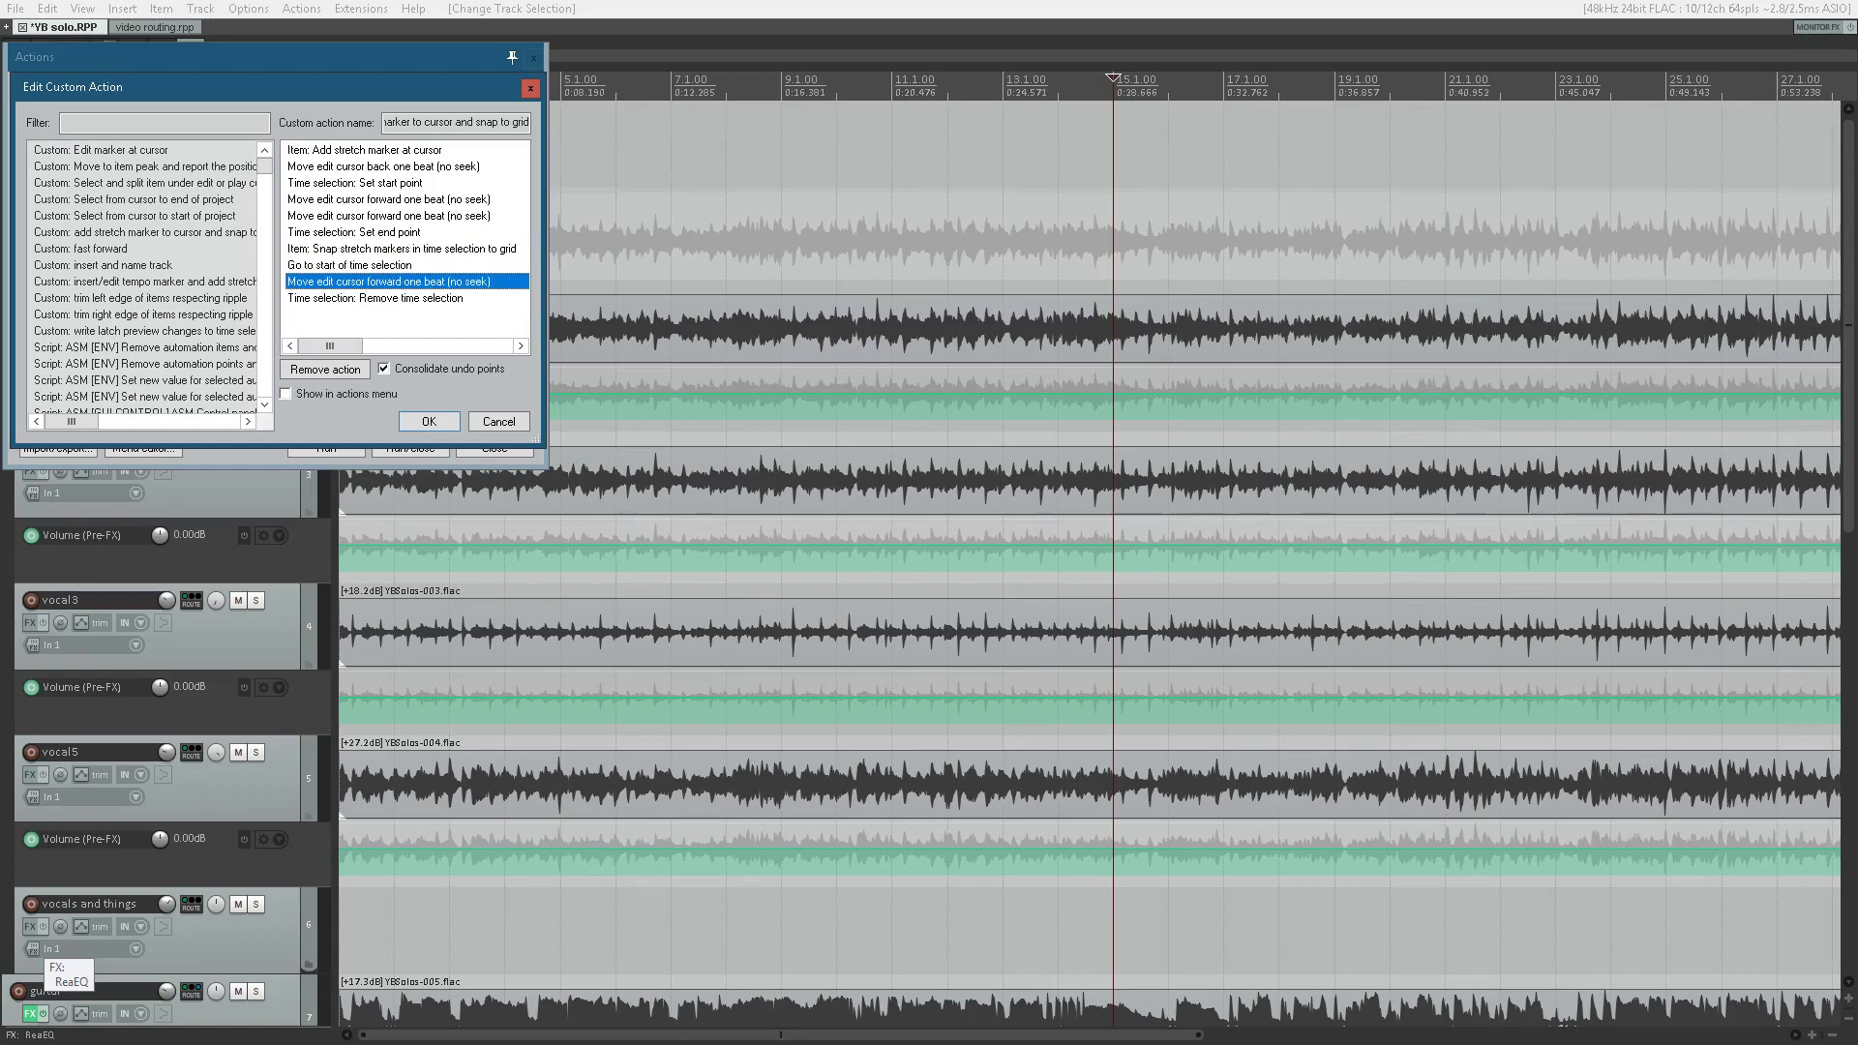
left_click(388, 298)
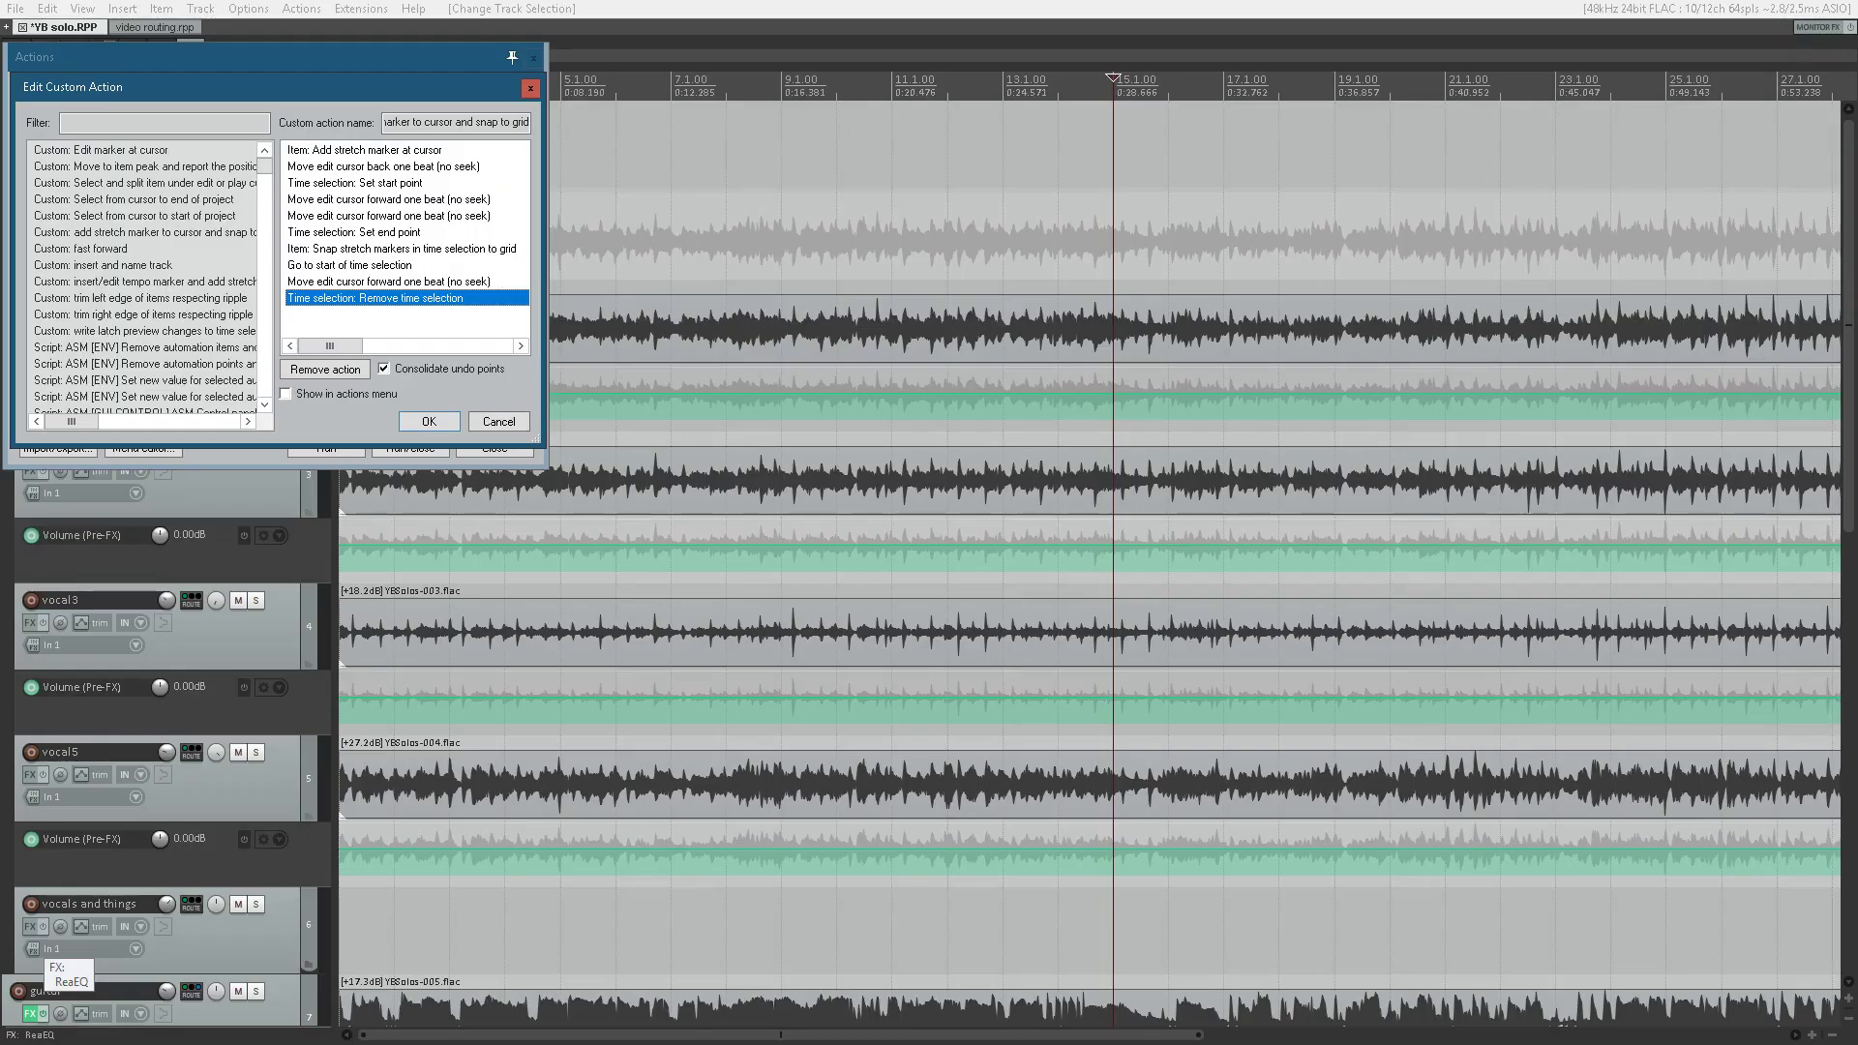
Step: Close the custom action editor and the Actions list, then return to the project start
key("Return")
key("Escape")
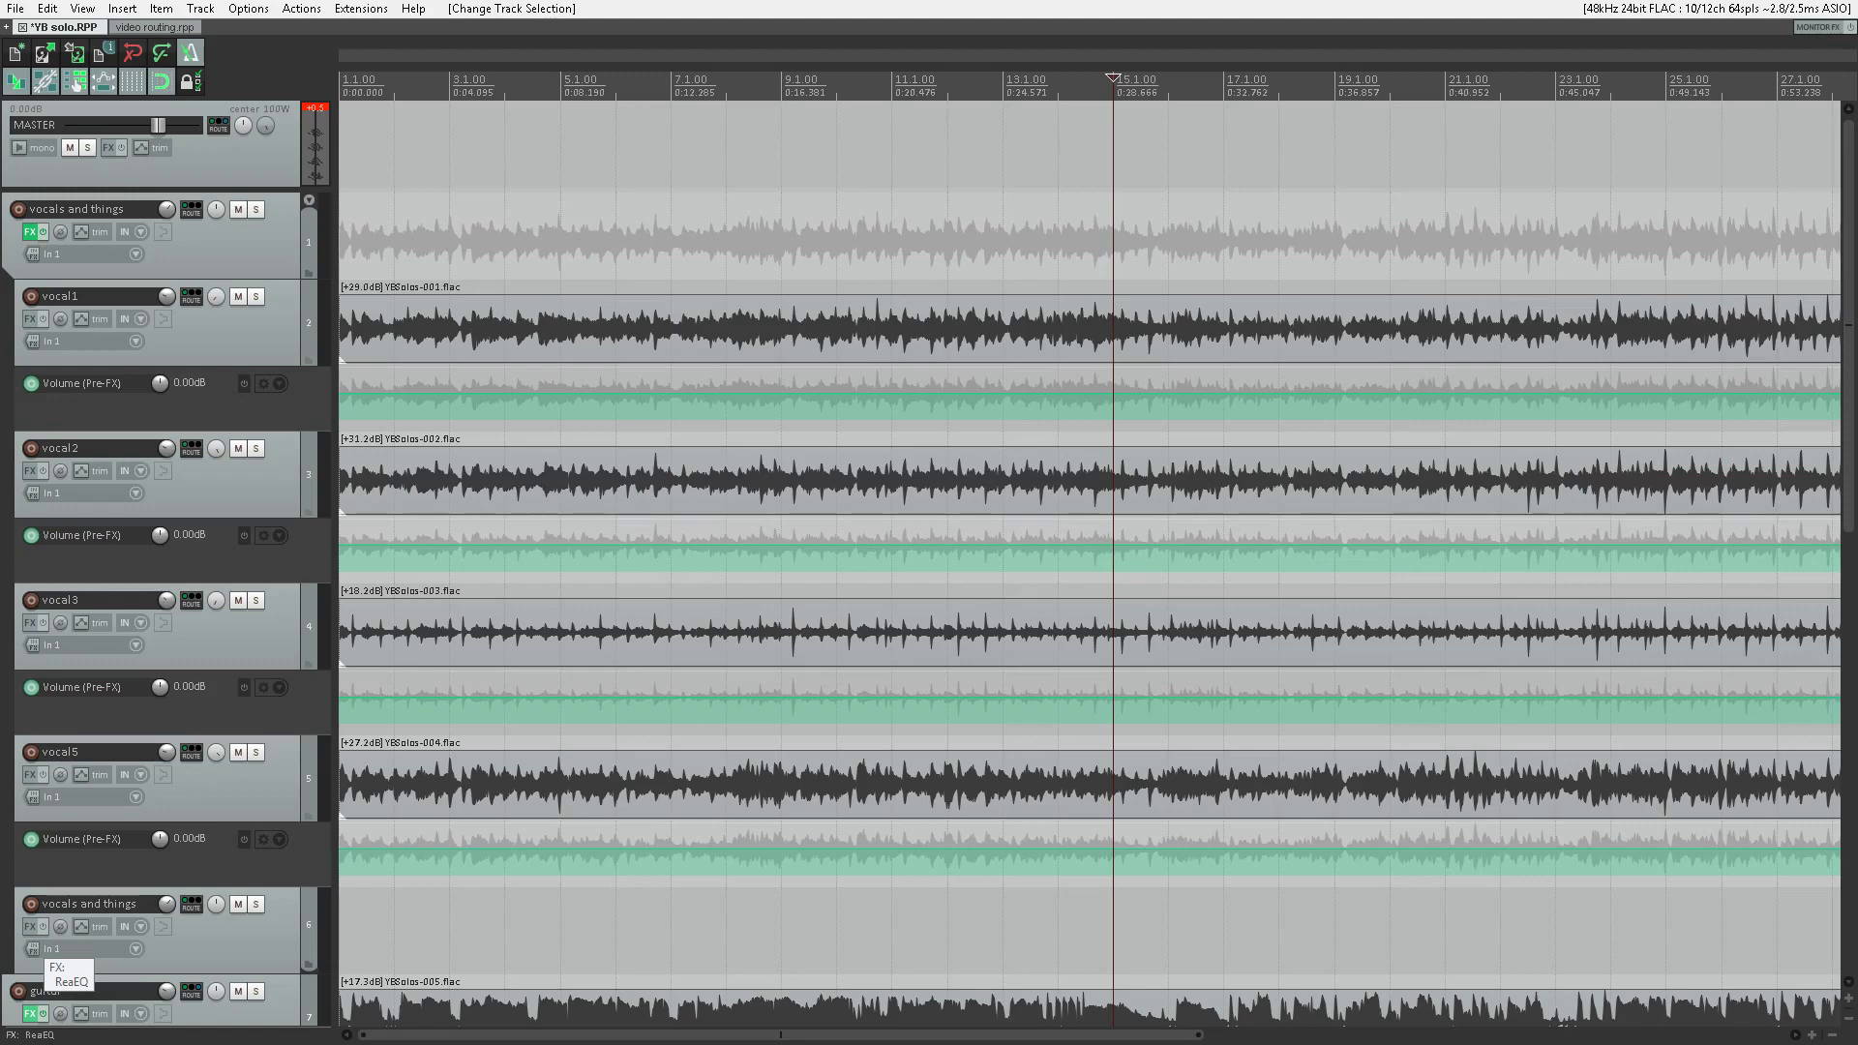
key("Home")
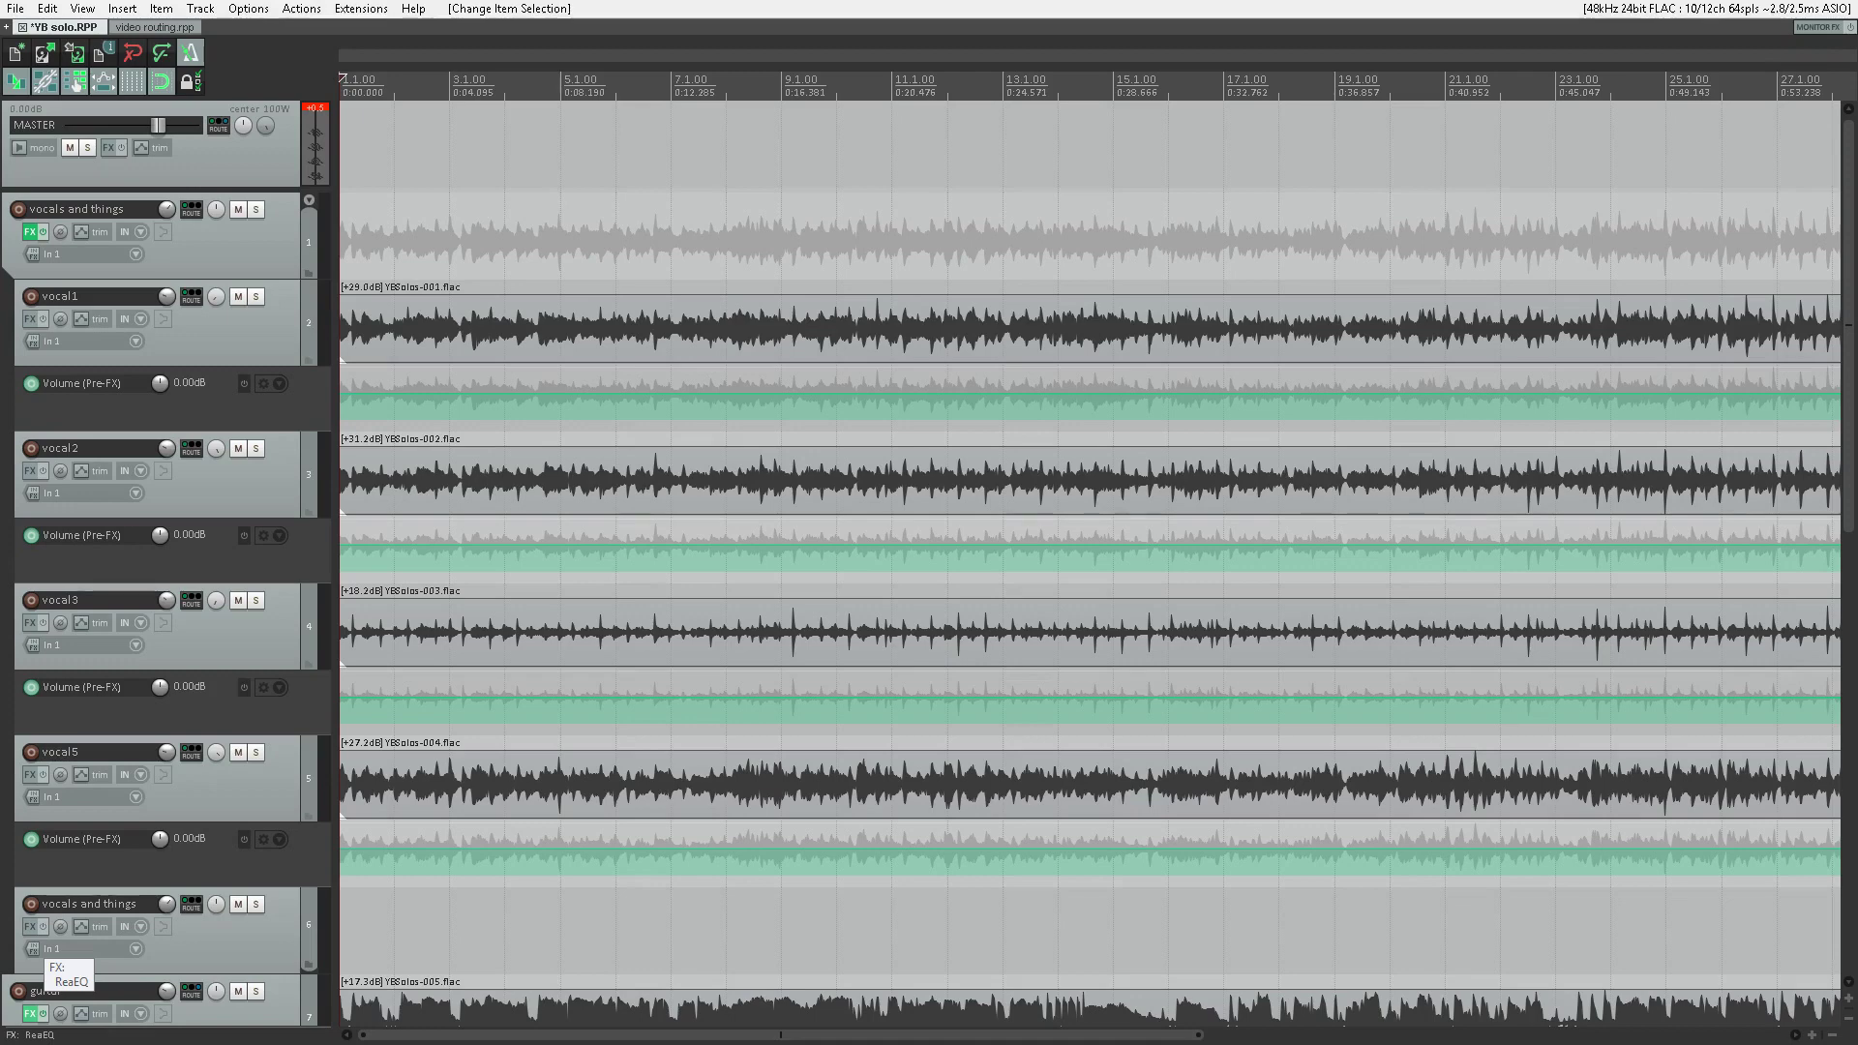
Step: Select all the recorded vocal and guitar items and group them with Ctrl+G
key("ctrl+a")
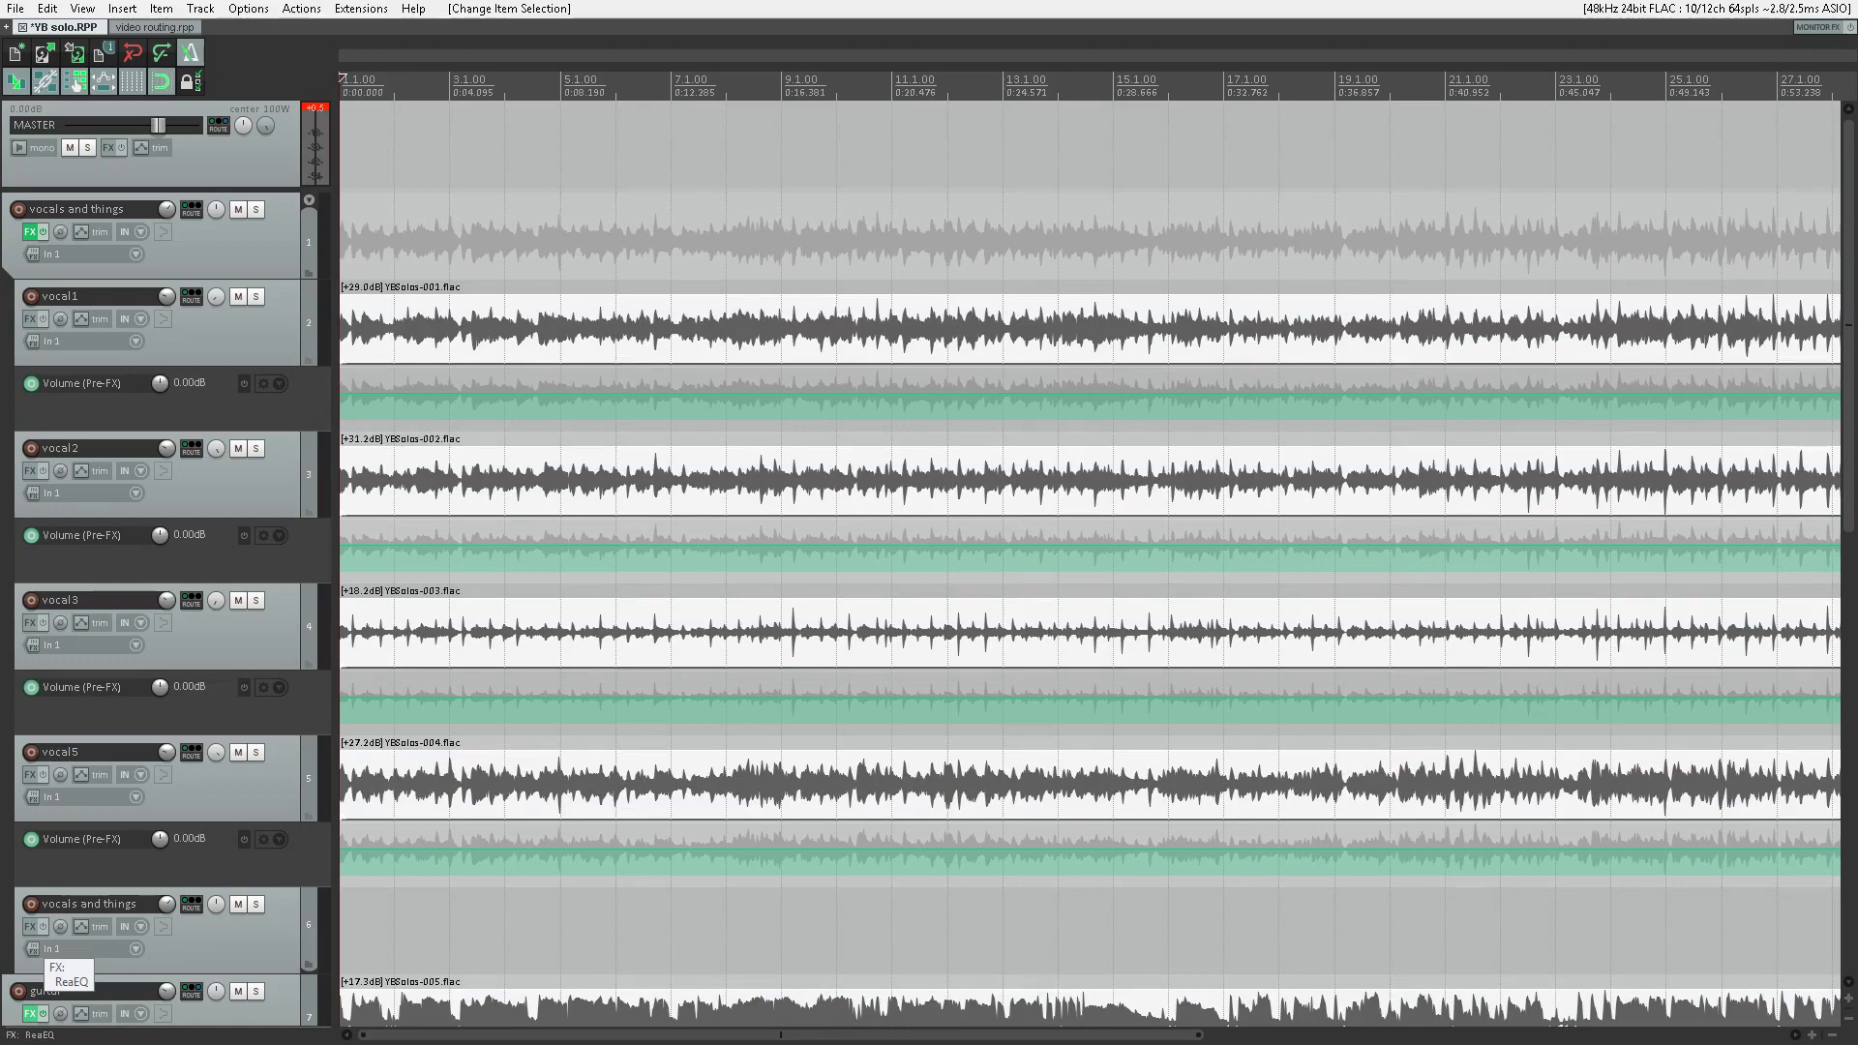
key("ctrl+g")
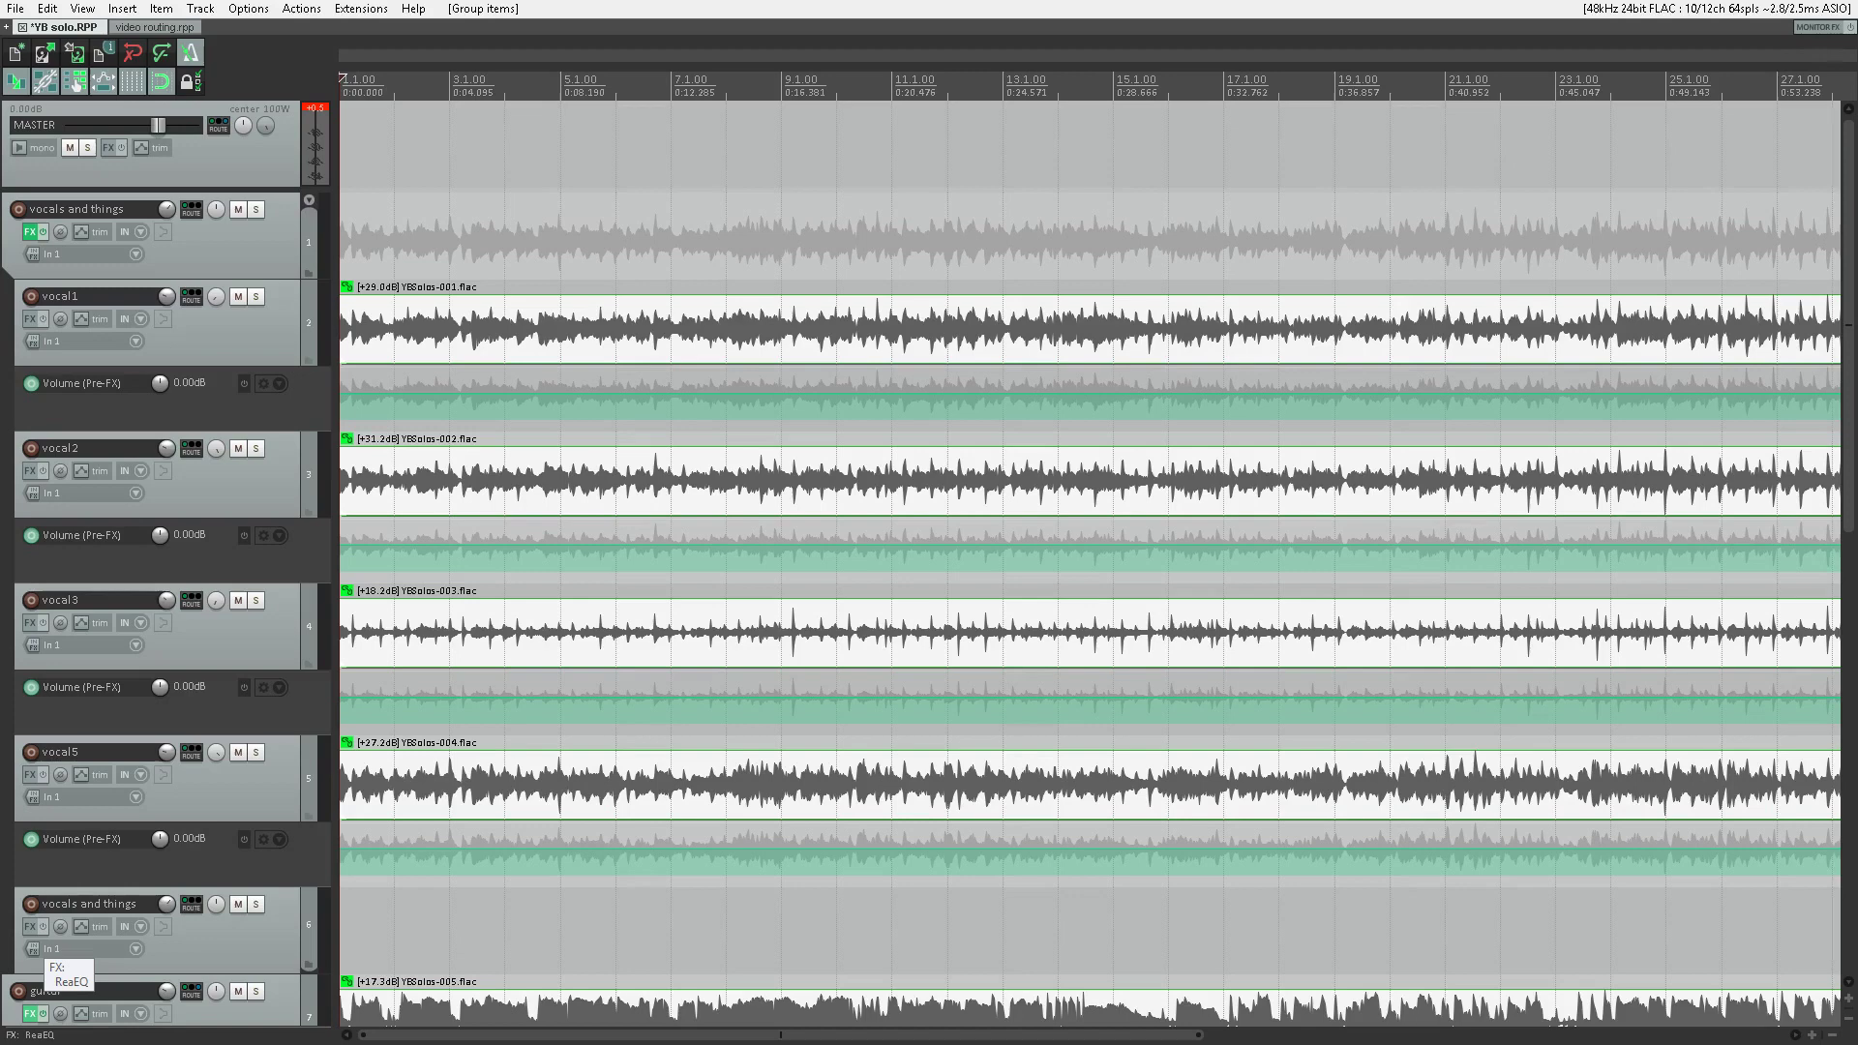
Step: Add stretch markers at the start of the grouped items and play back to check
key("shift+w")
key("space")
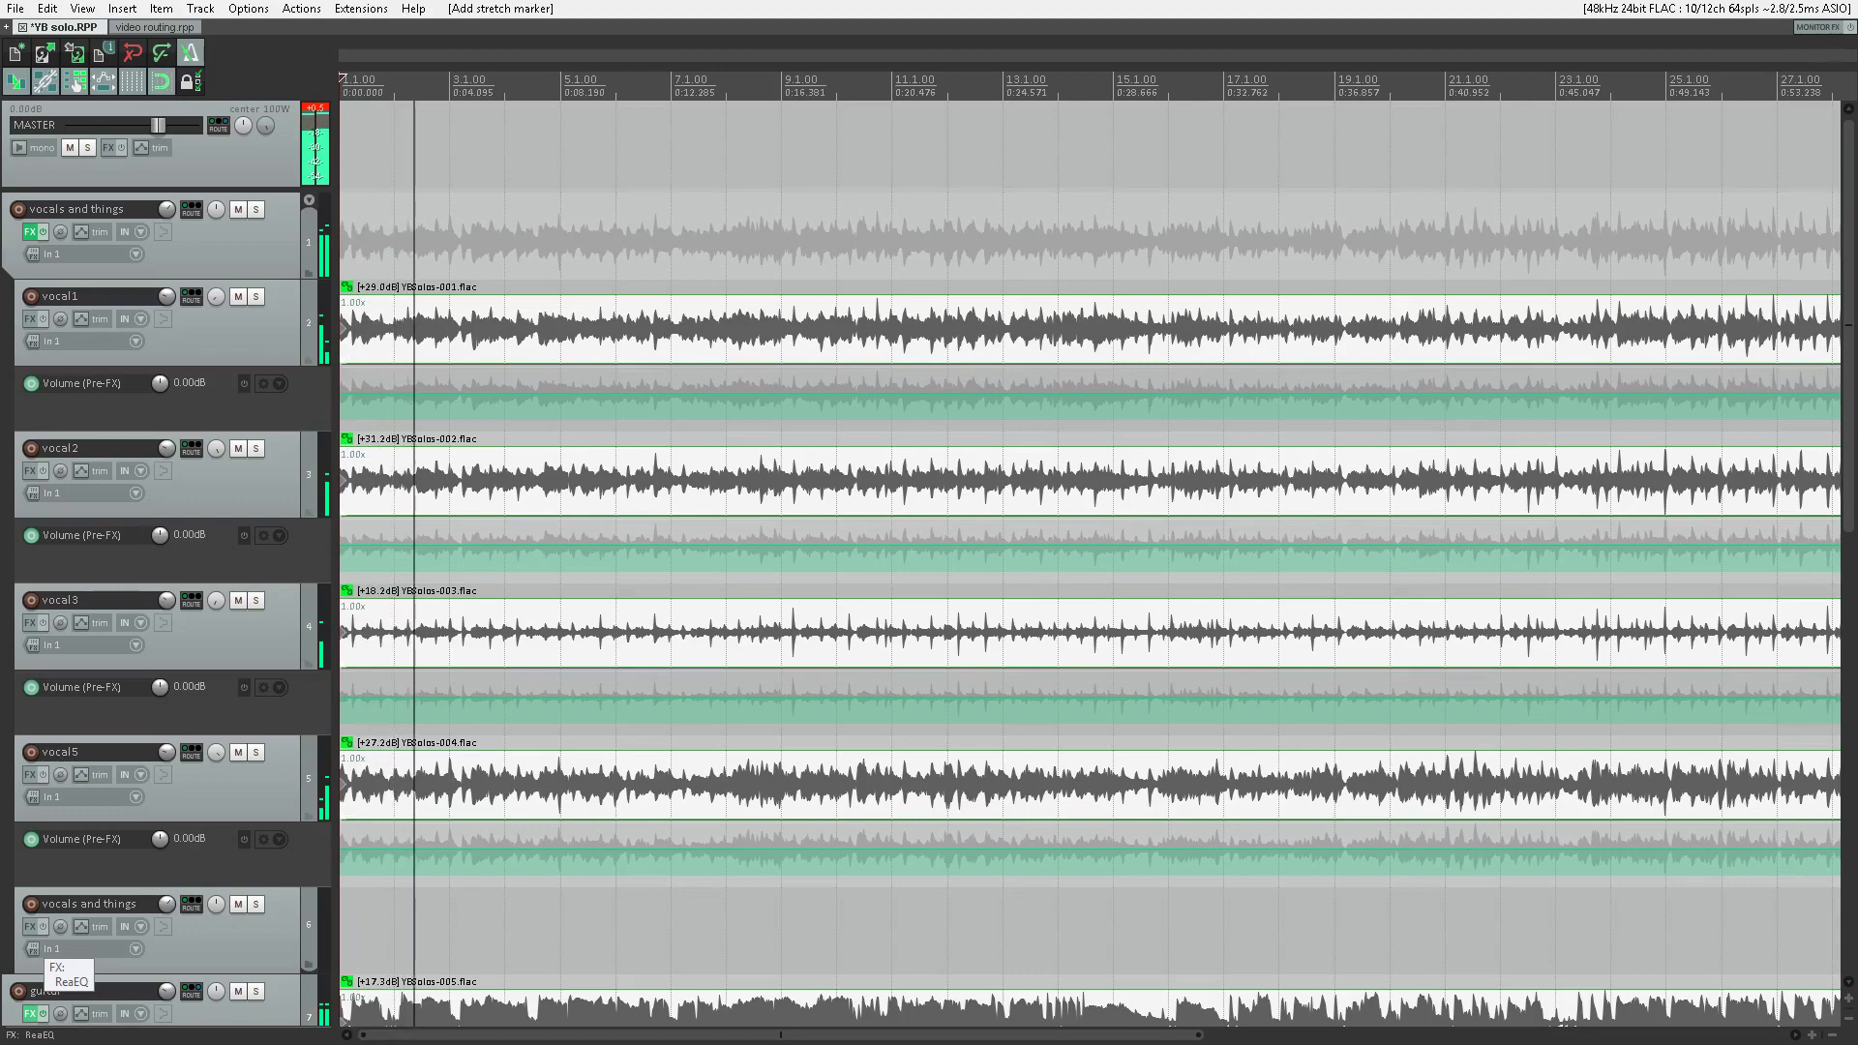
key("space")
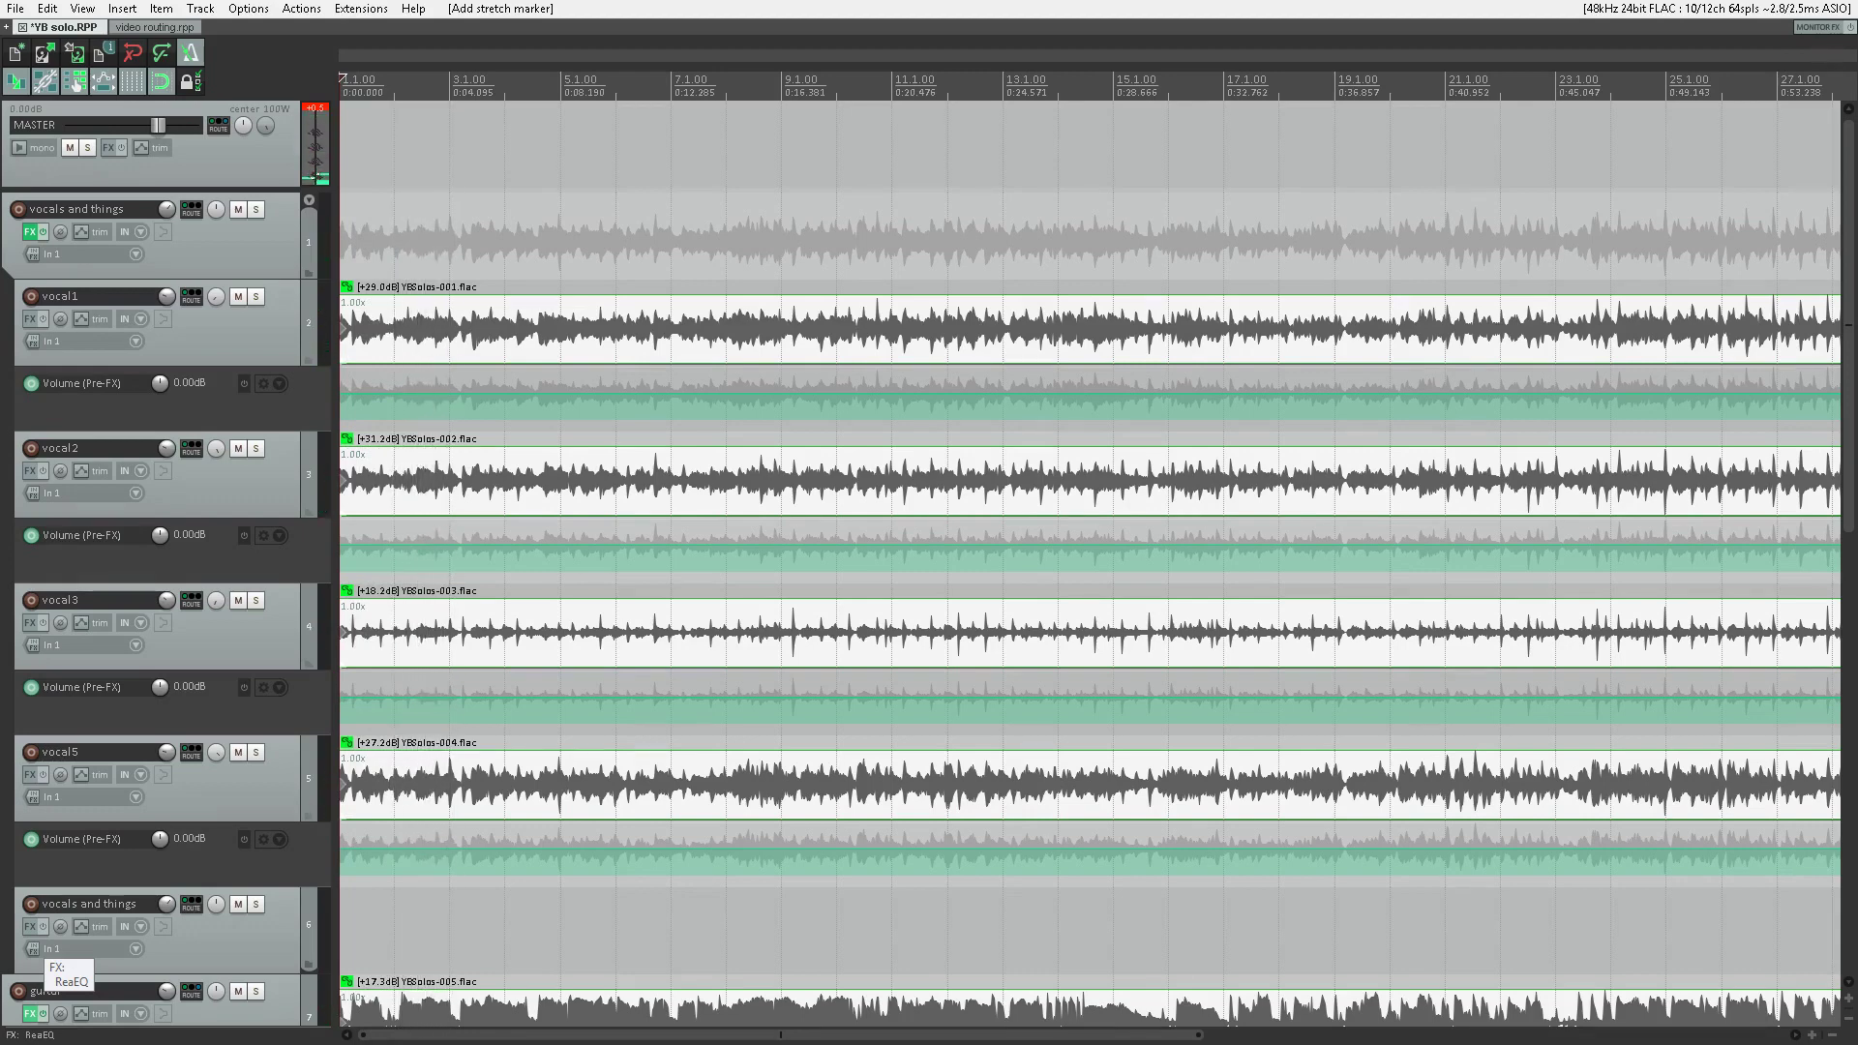
Step: Jump the playback position to measure 10
key("ctrl+j")
type("10")
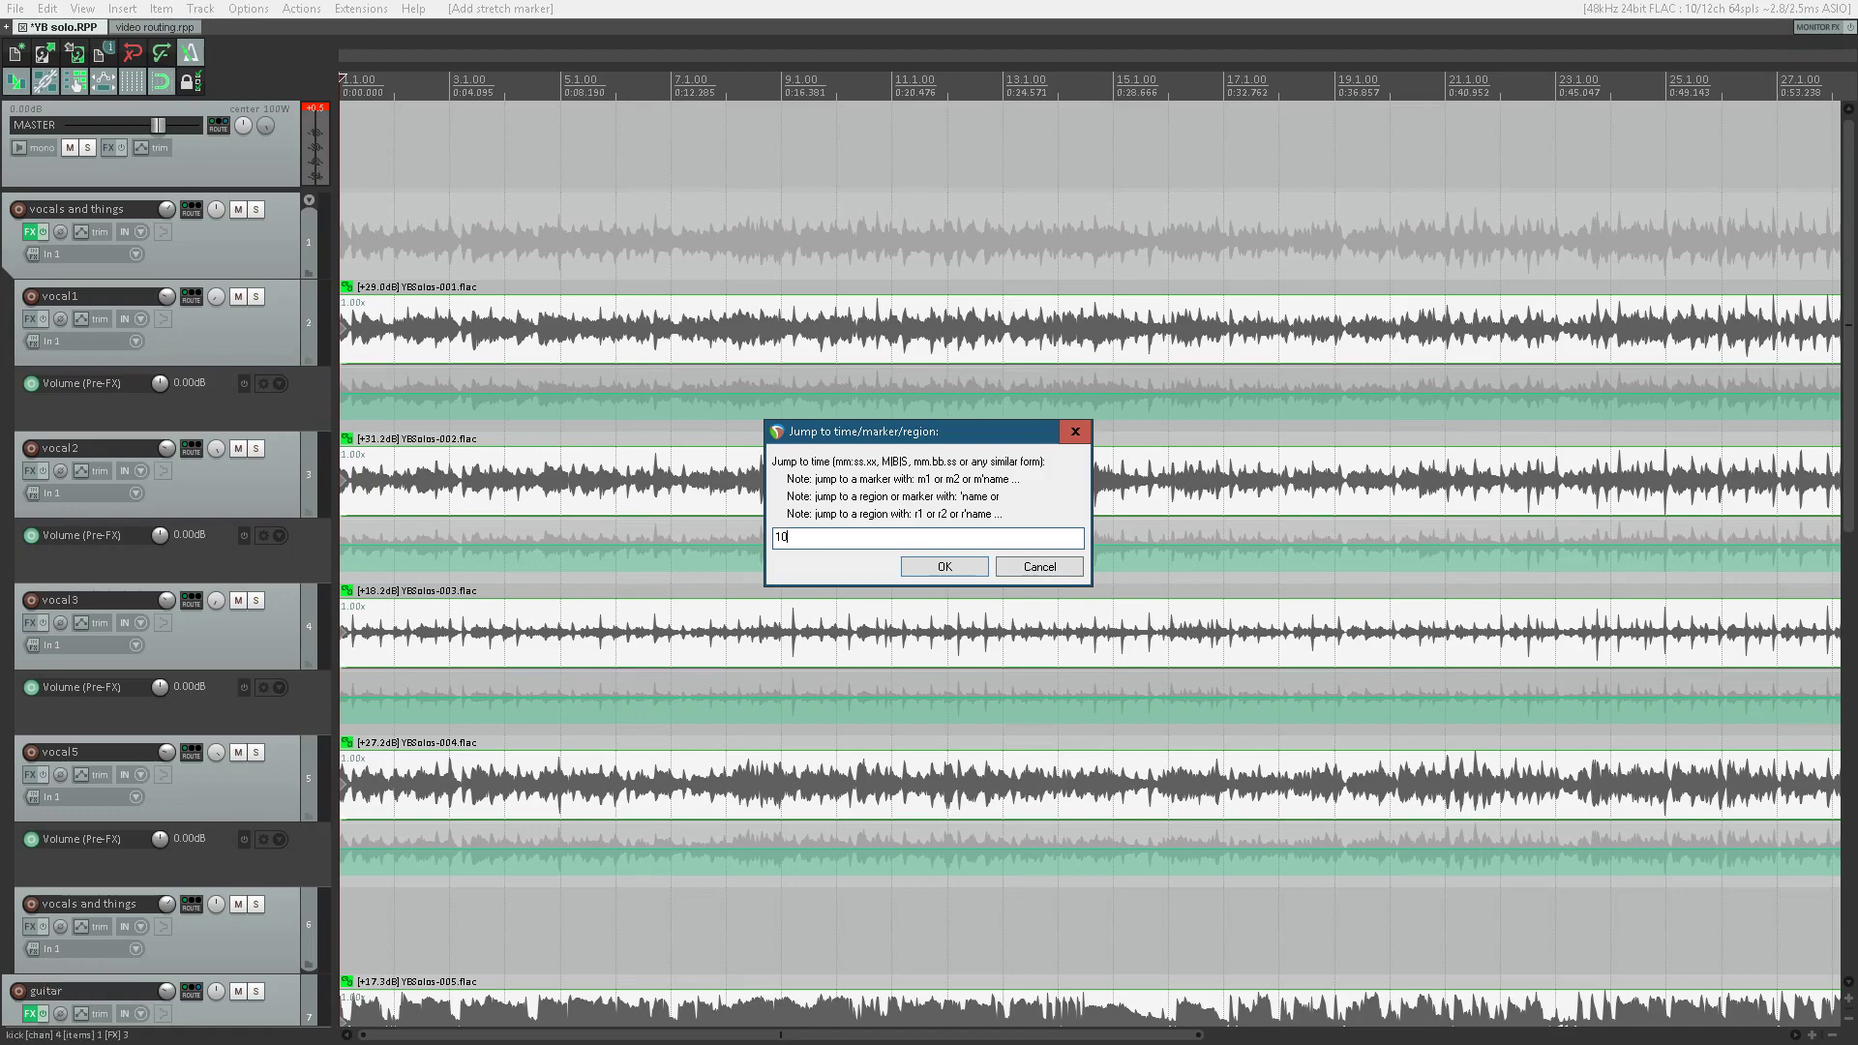
key("Return")
Step: Play back the passage from measure 10, then select the kick track and its item
key("space")
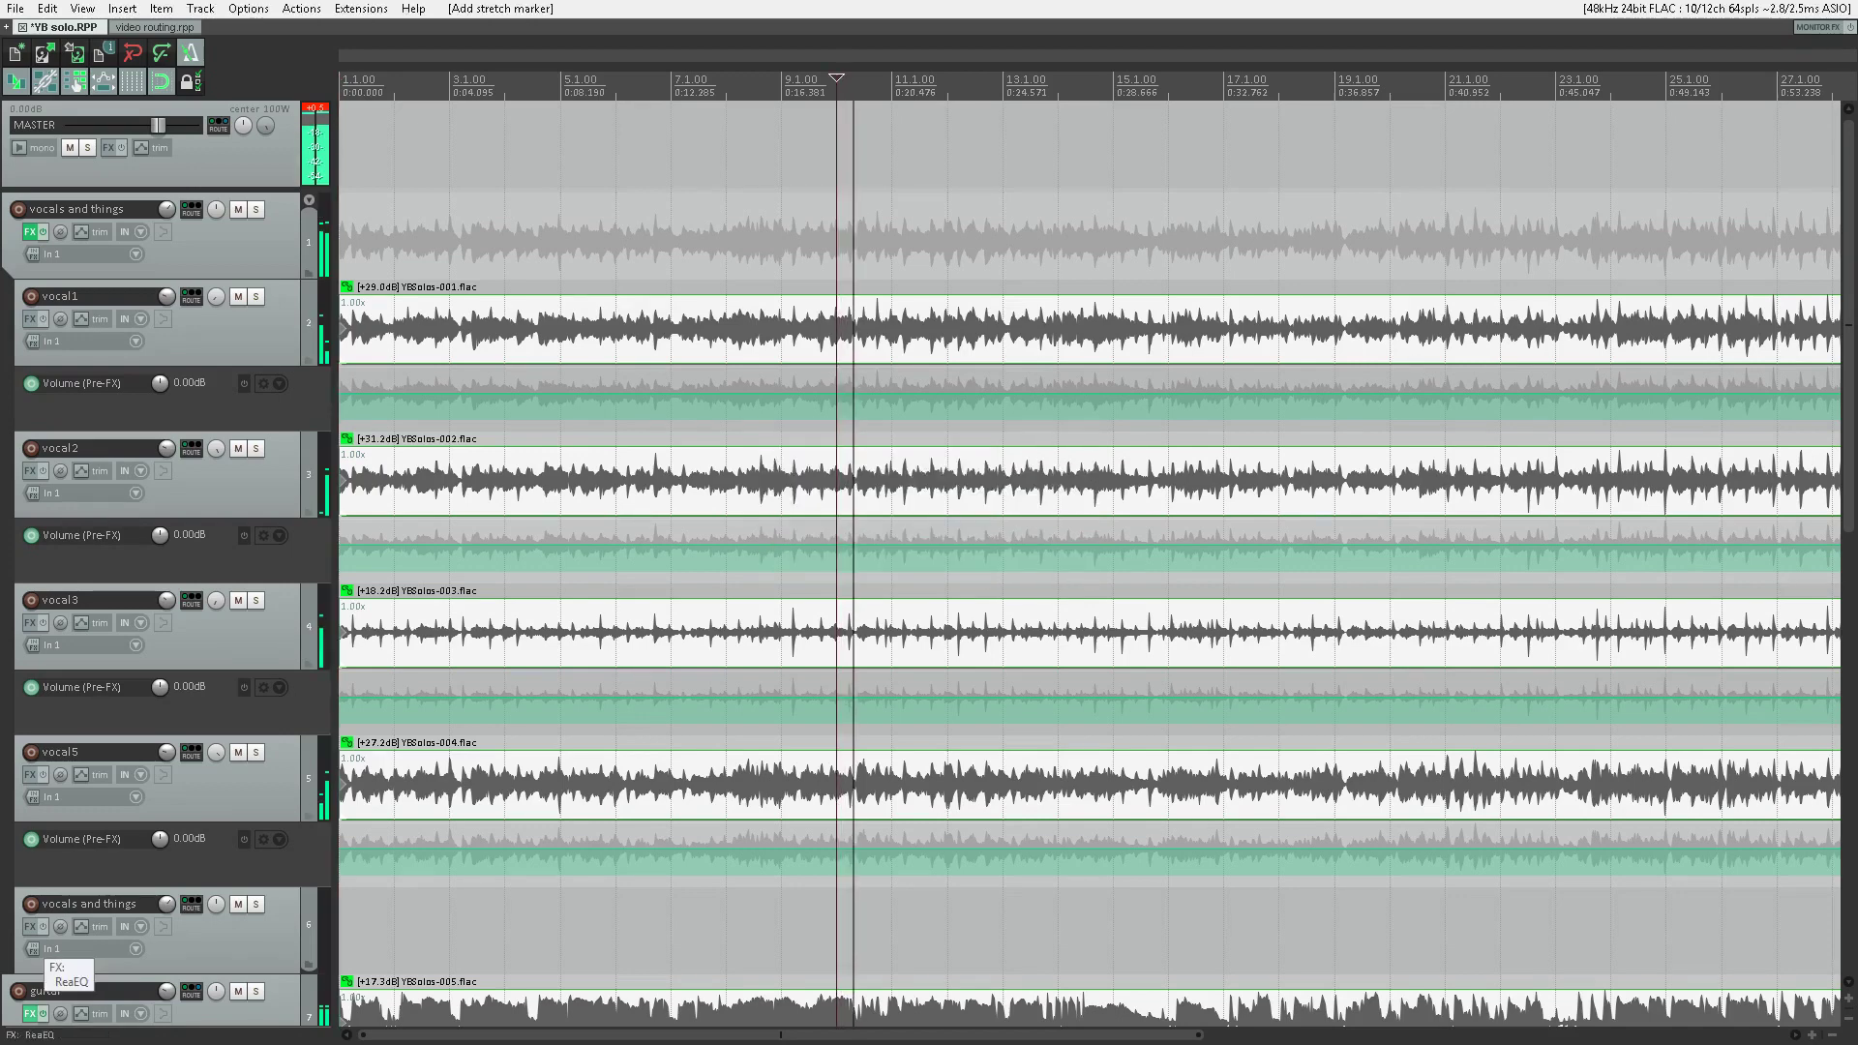
key("space")
key("space")
key("space")
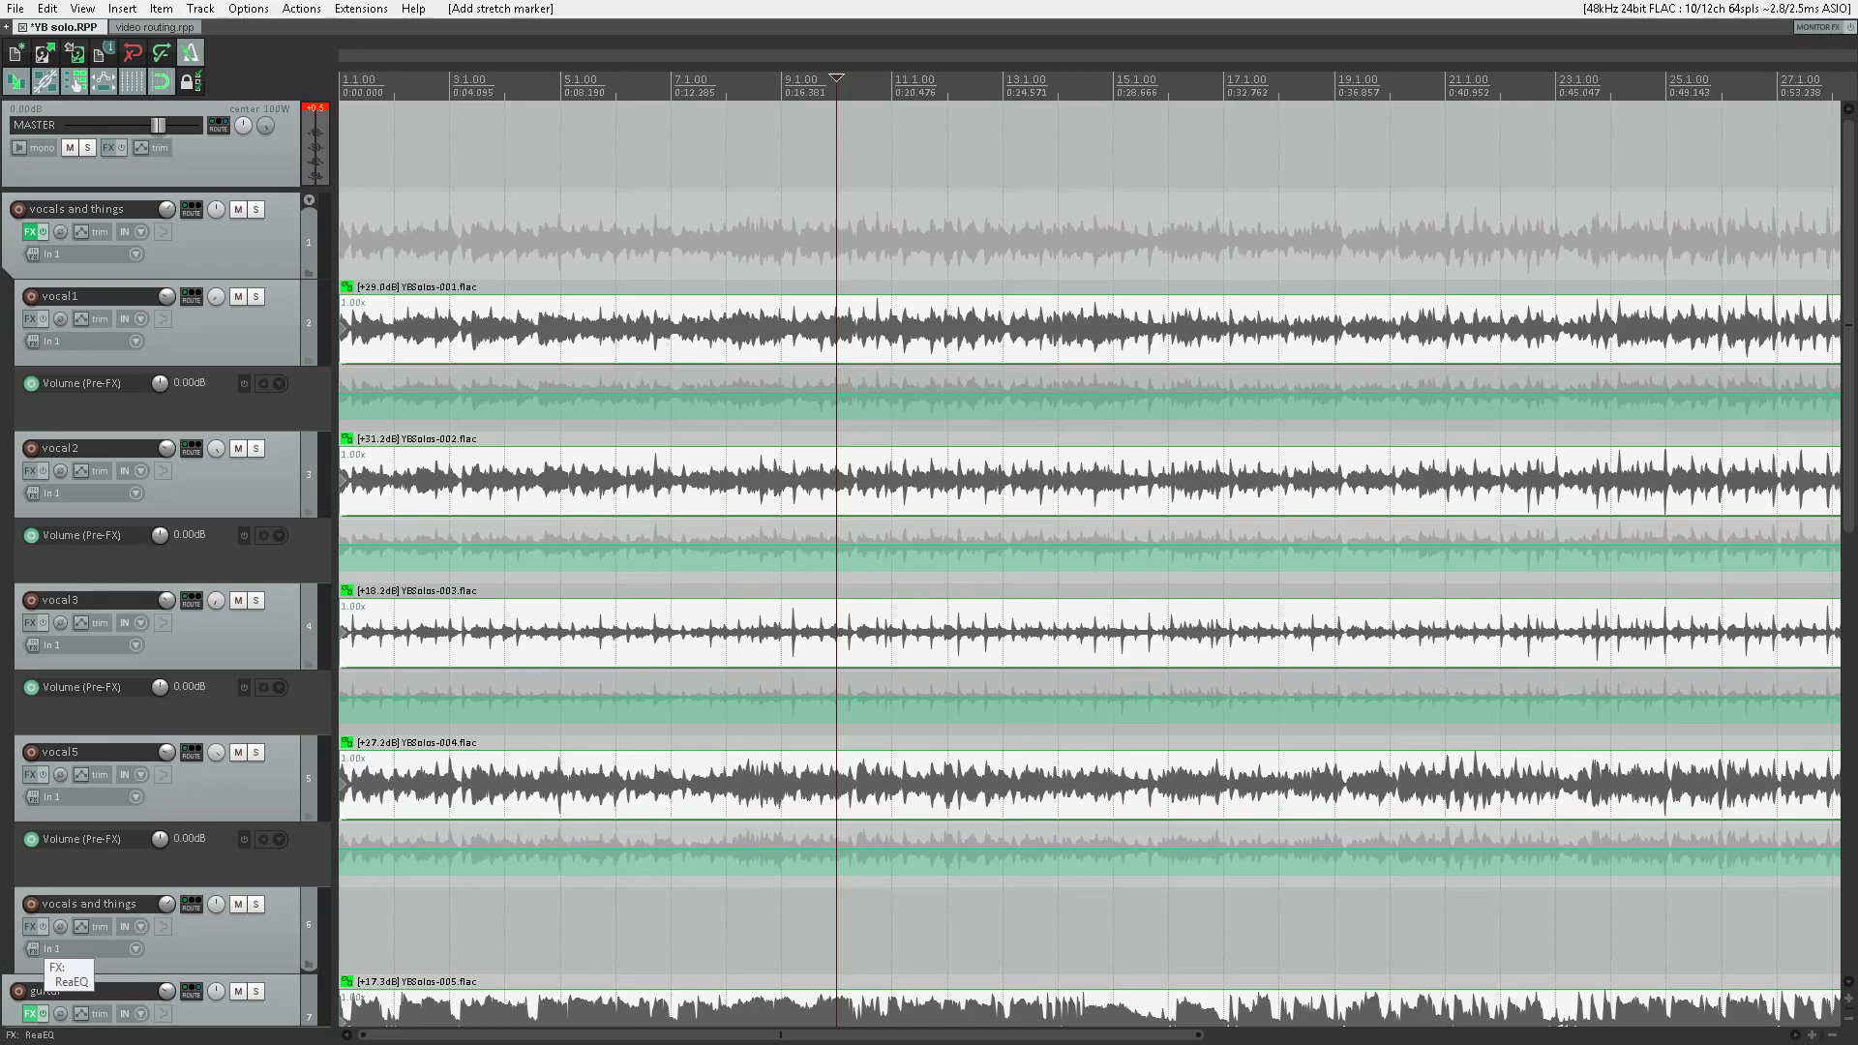
scroll(300, 677, "down", 6)
left_click(300, 918)
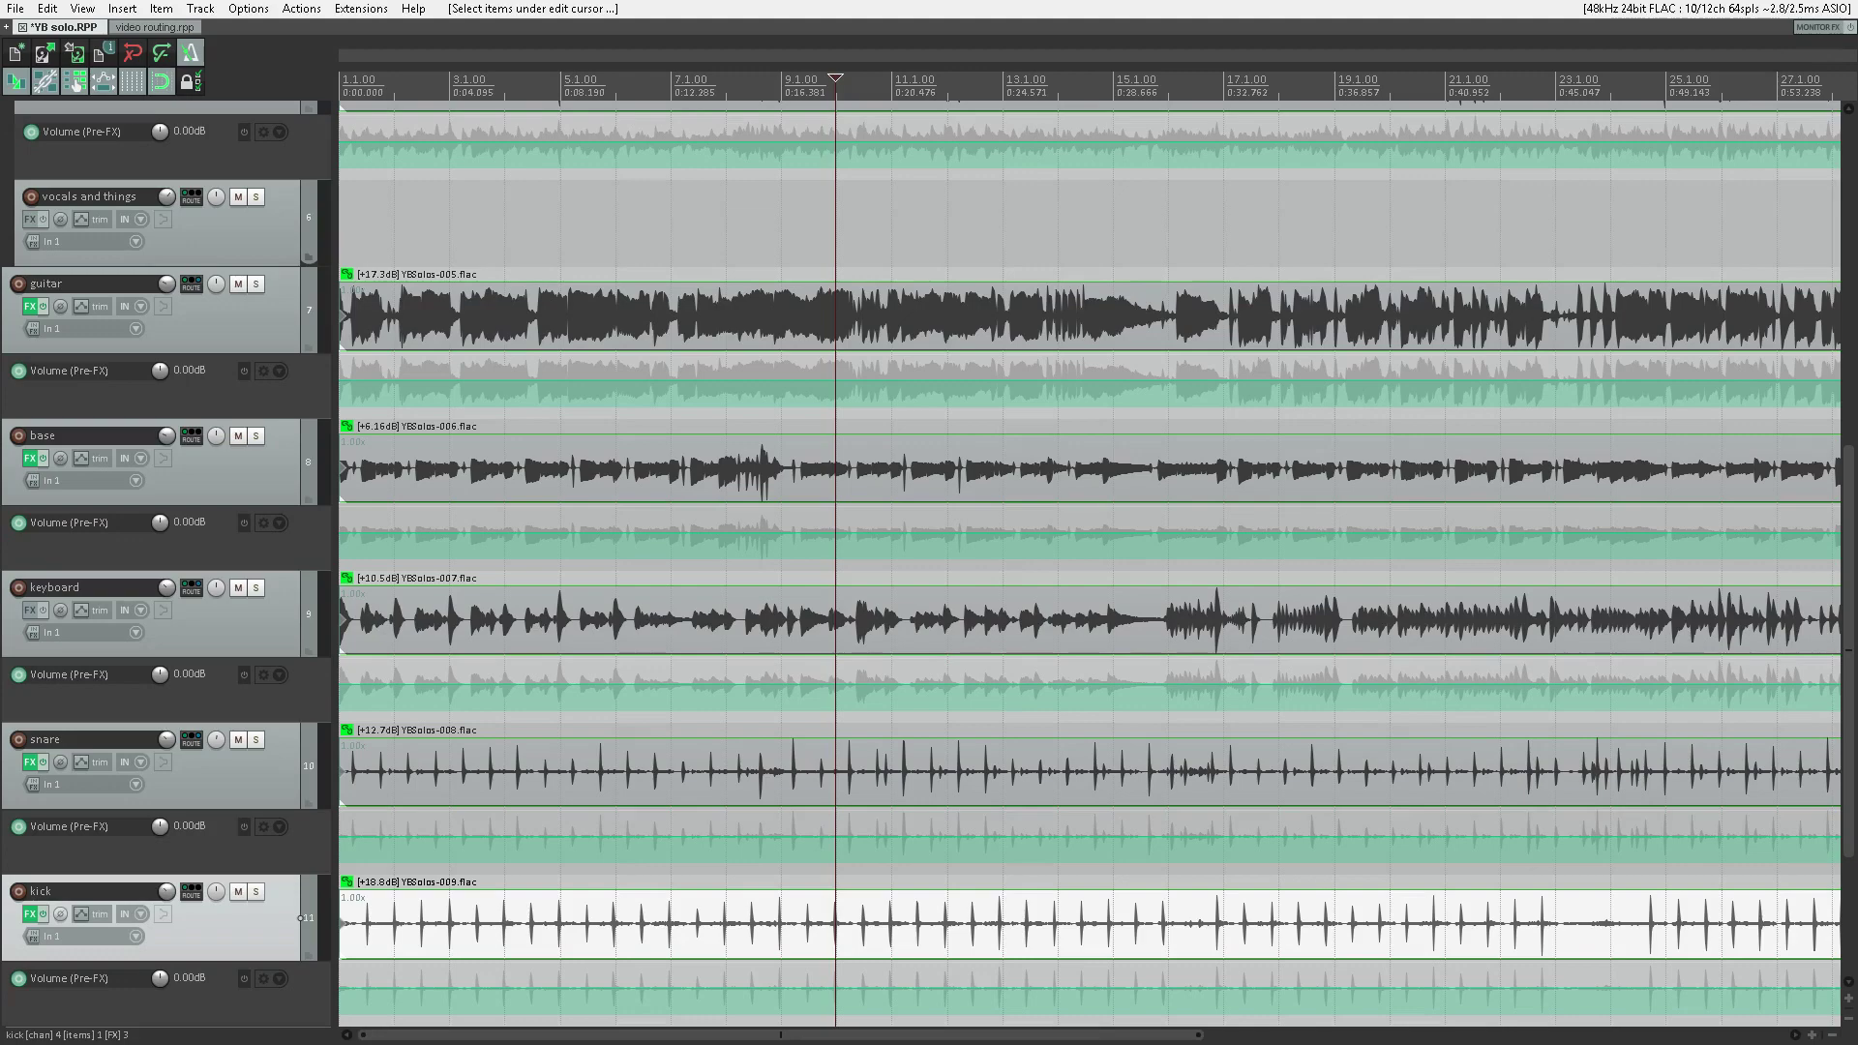
Step: Solo the kick, add stretch markers on all grouped items at its bar-10 hit, then unsolo and check
key("F6")
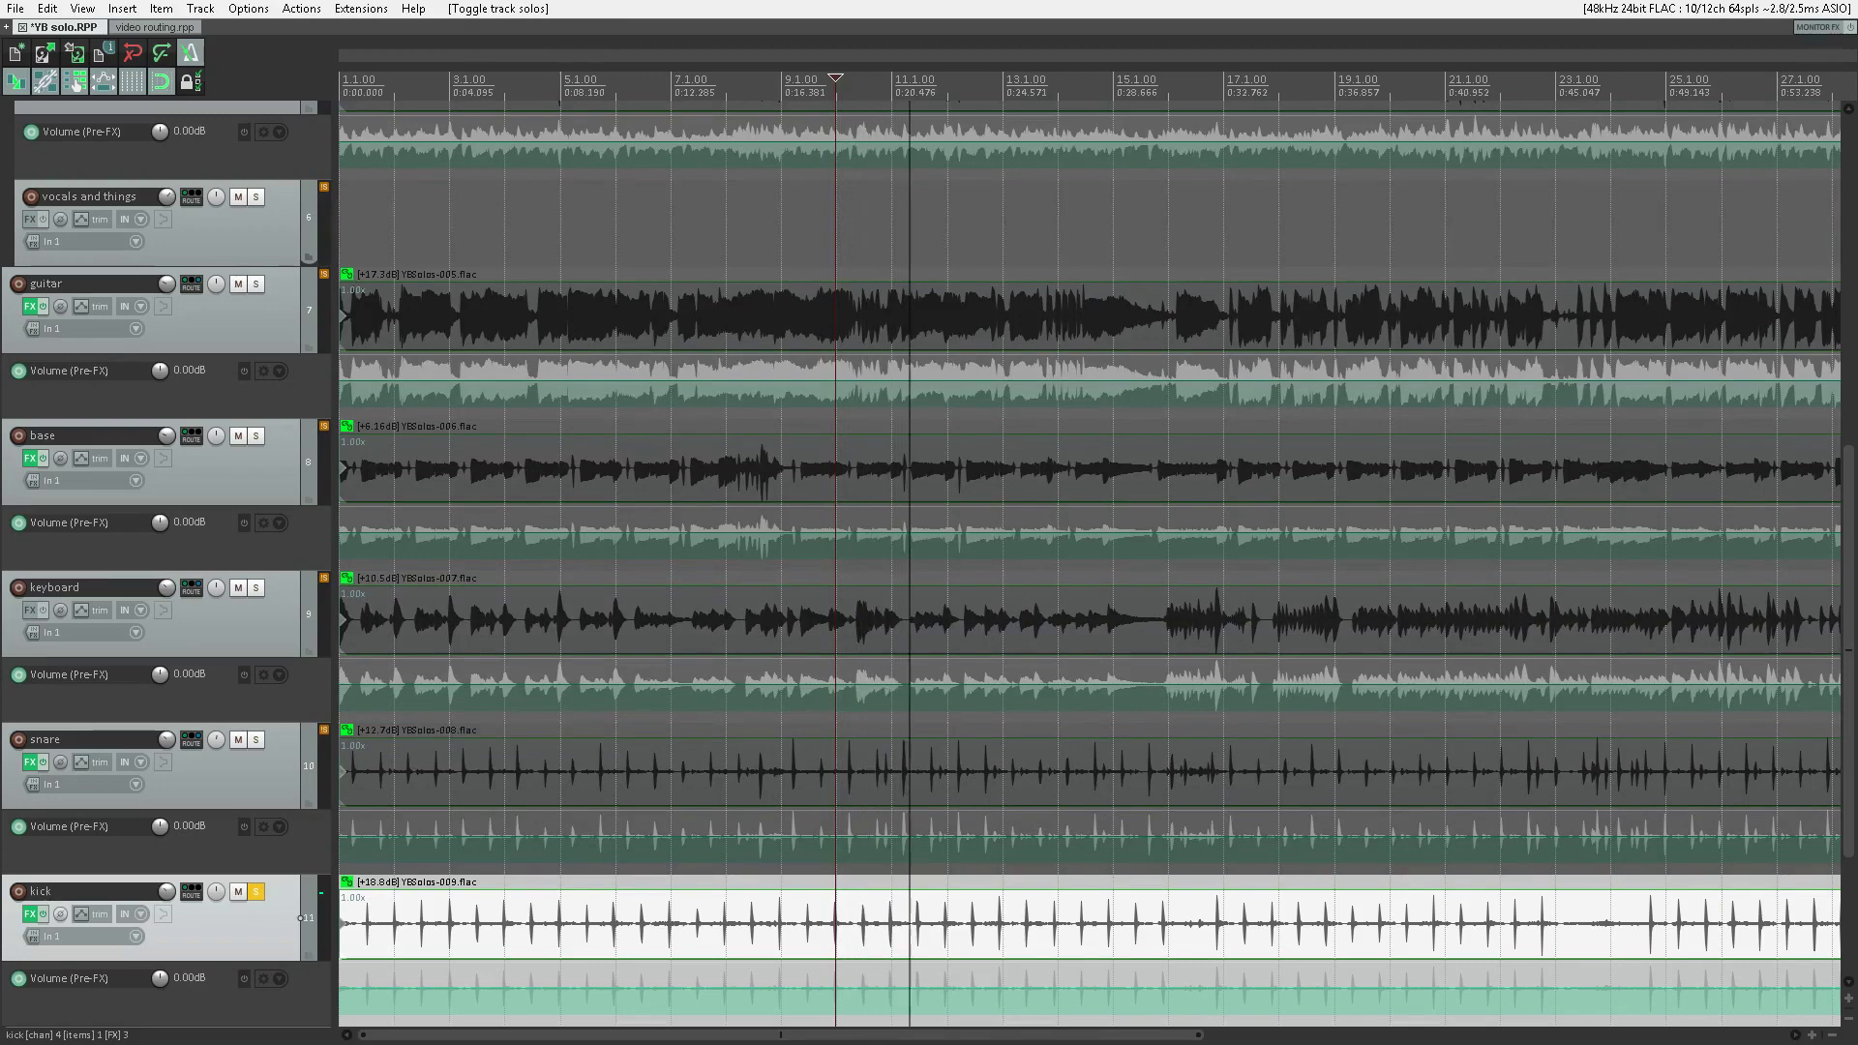
key("space")
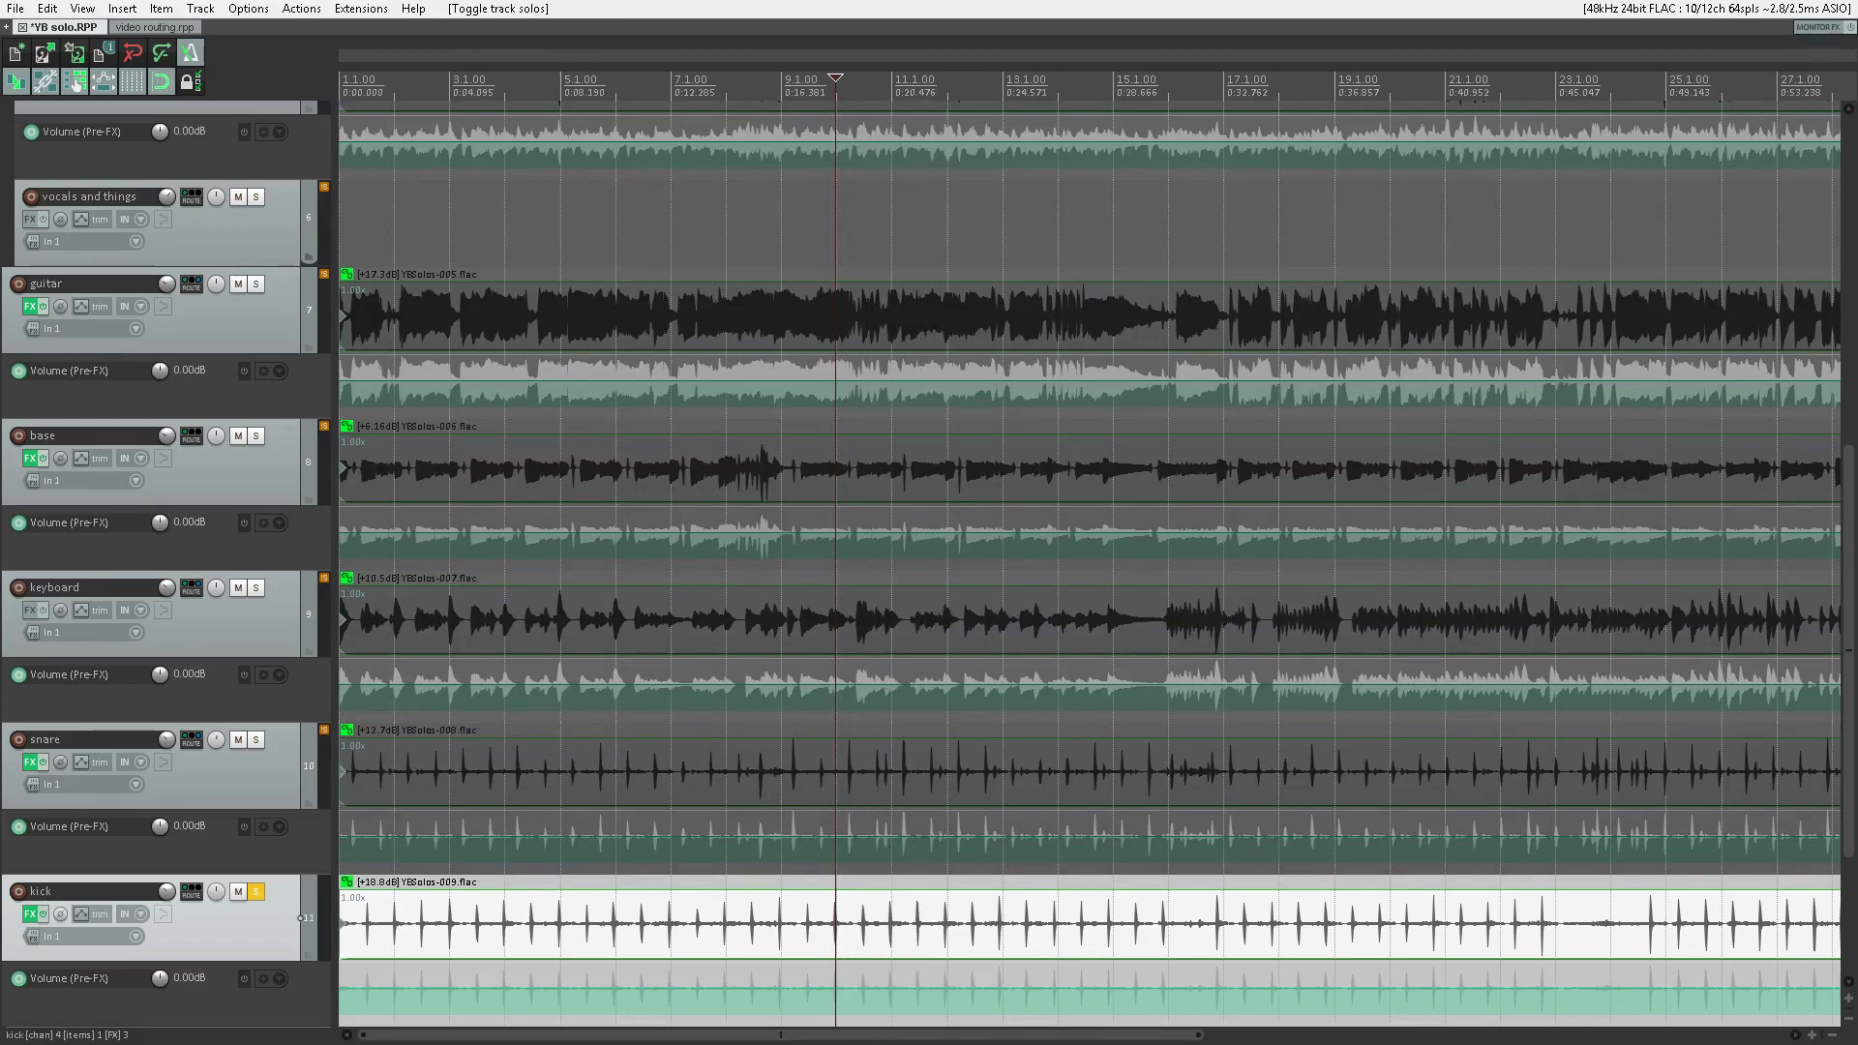
key("shift+w")
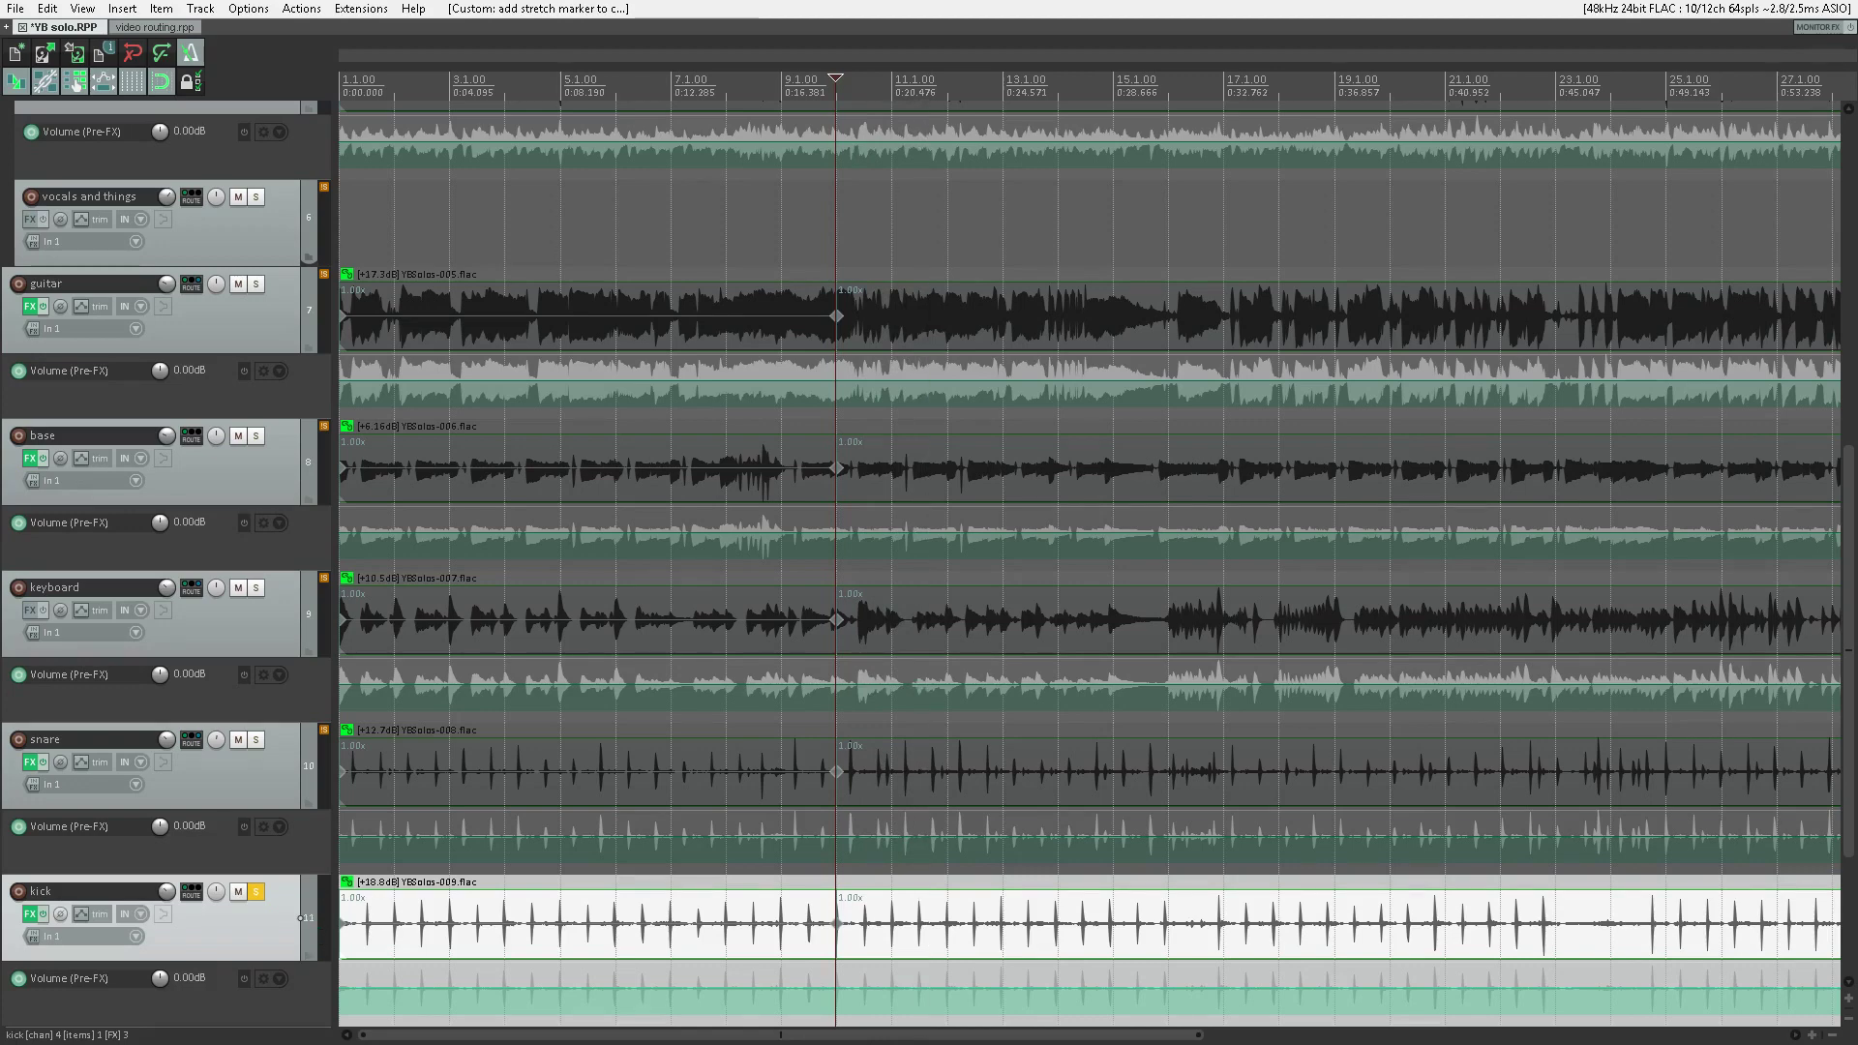
key("alt+s")
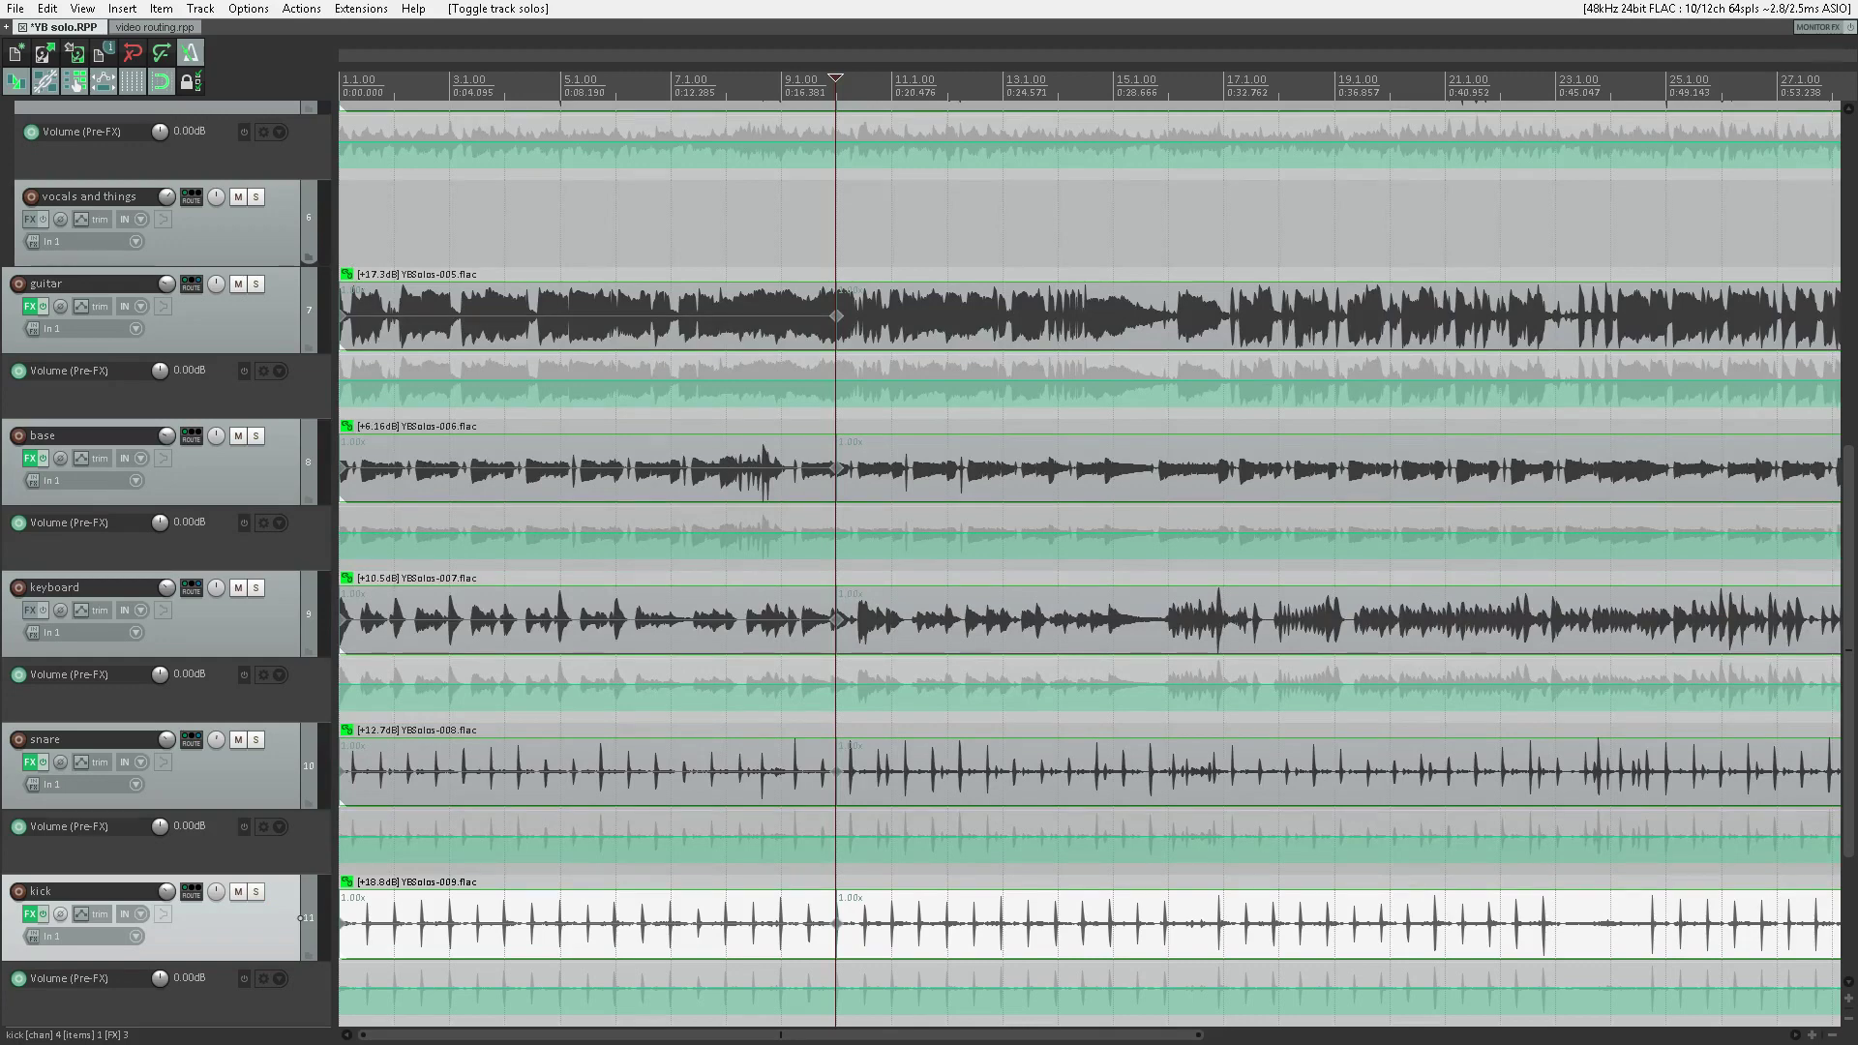
key("space")
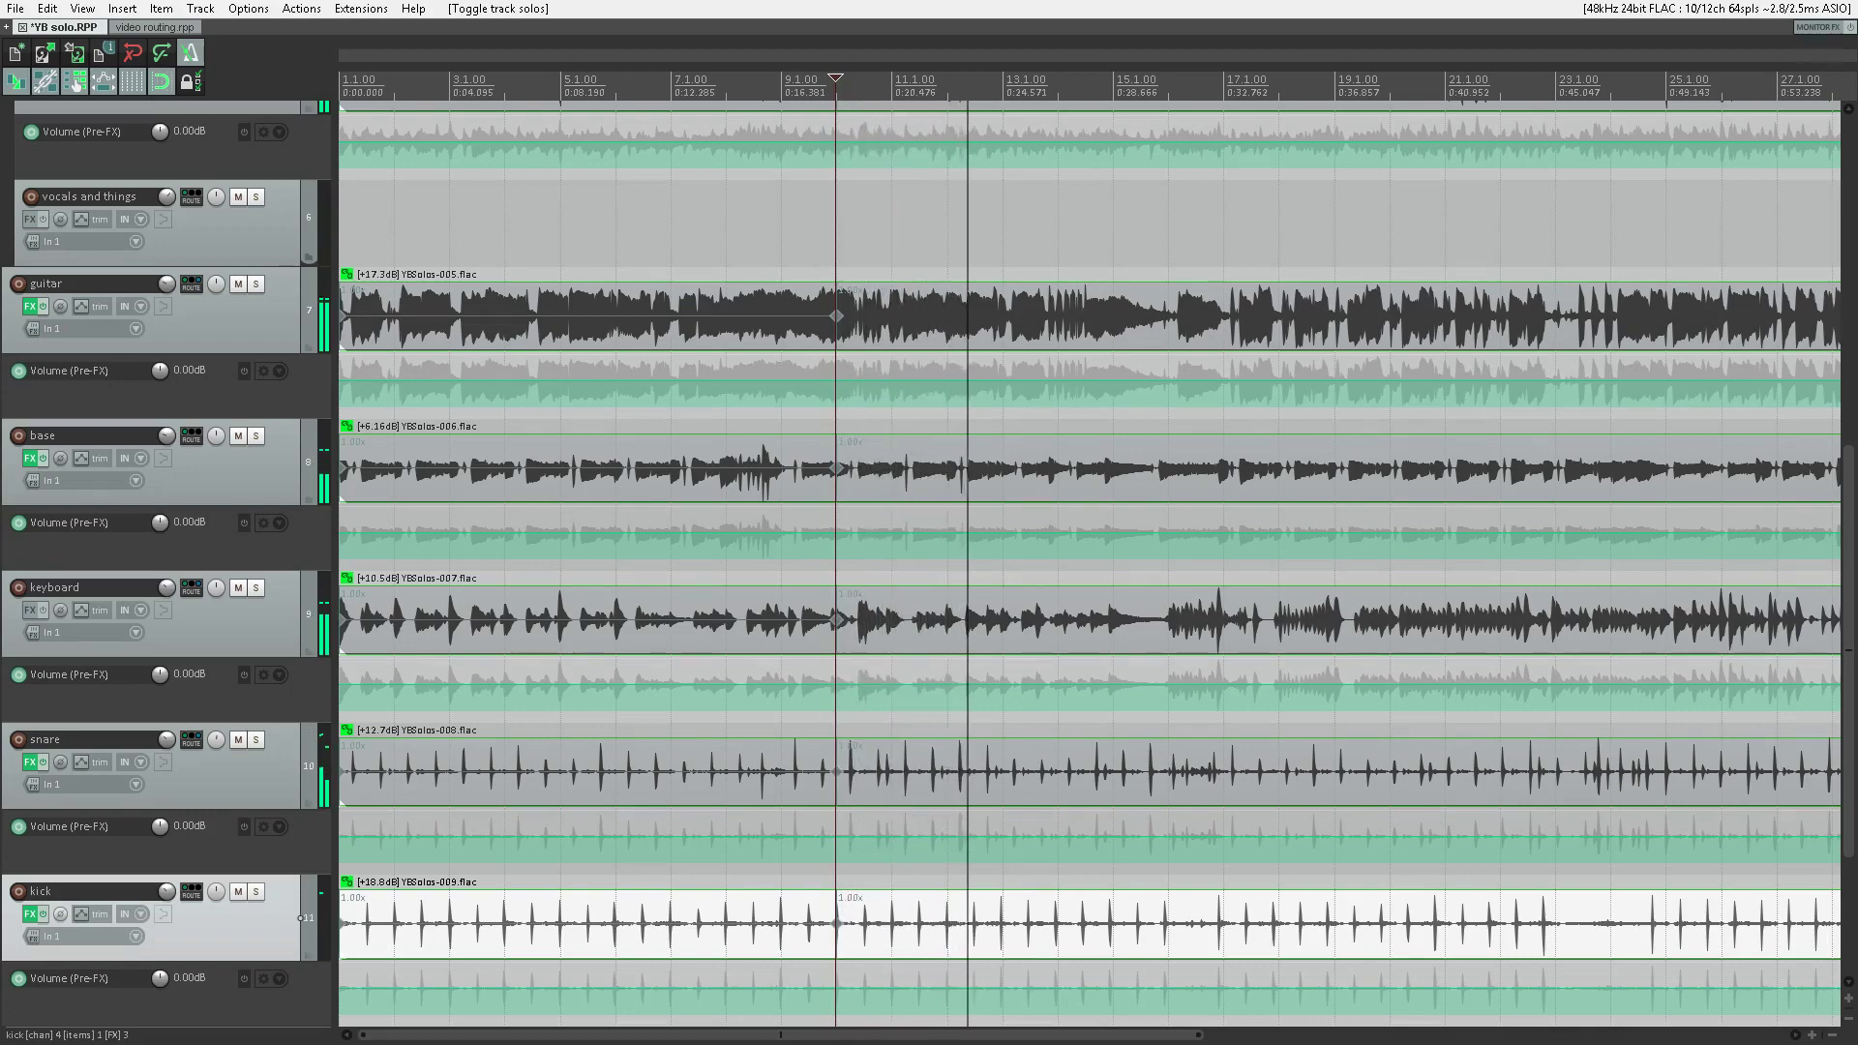
key("space")
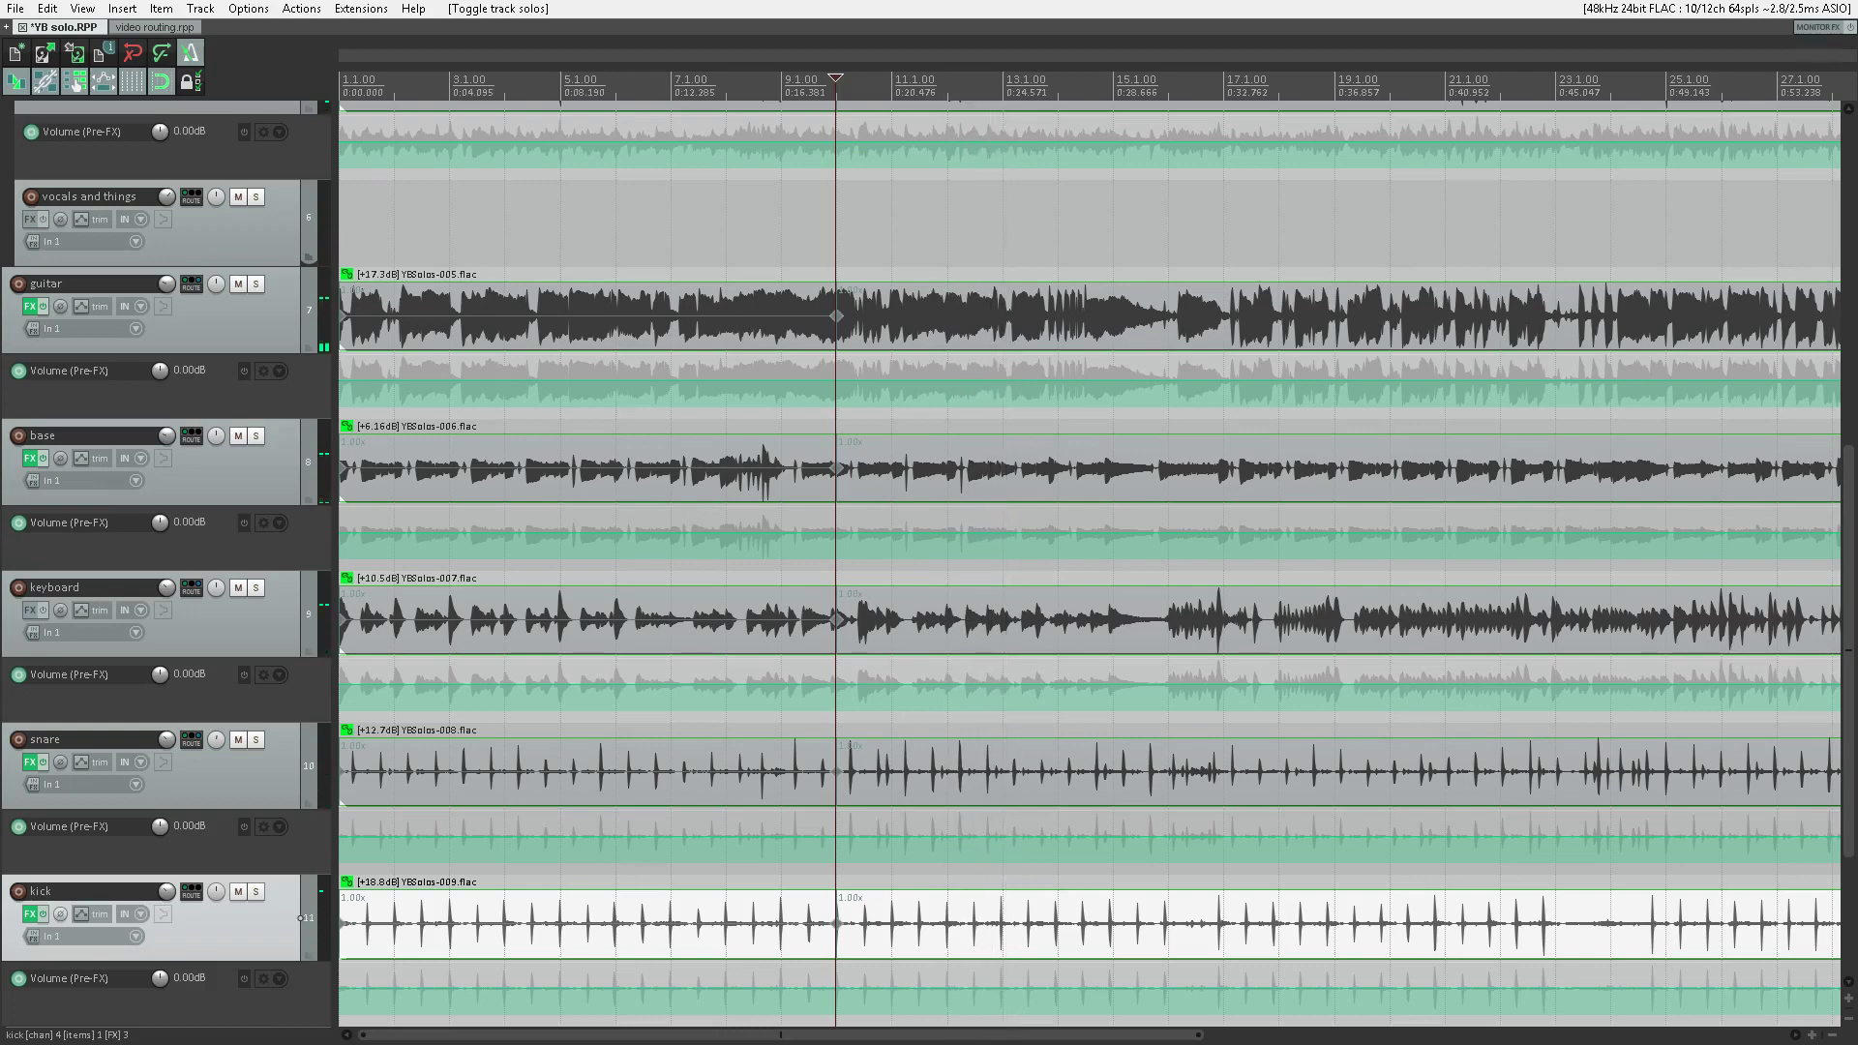
Step: Locate the kick hit near measure 20 with the kick soloed and add stretch markers on all grouped items
left_click(1390, 87)
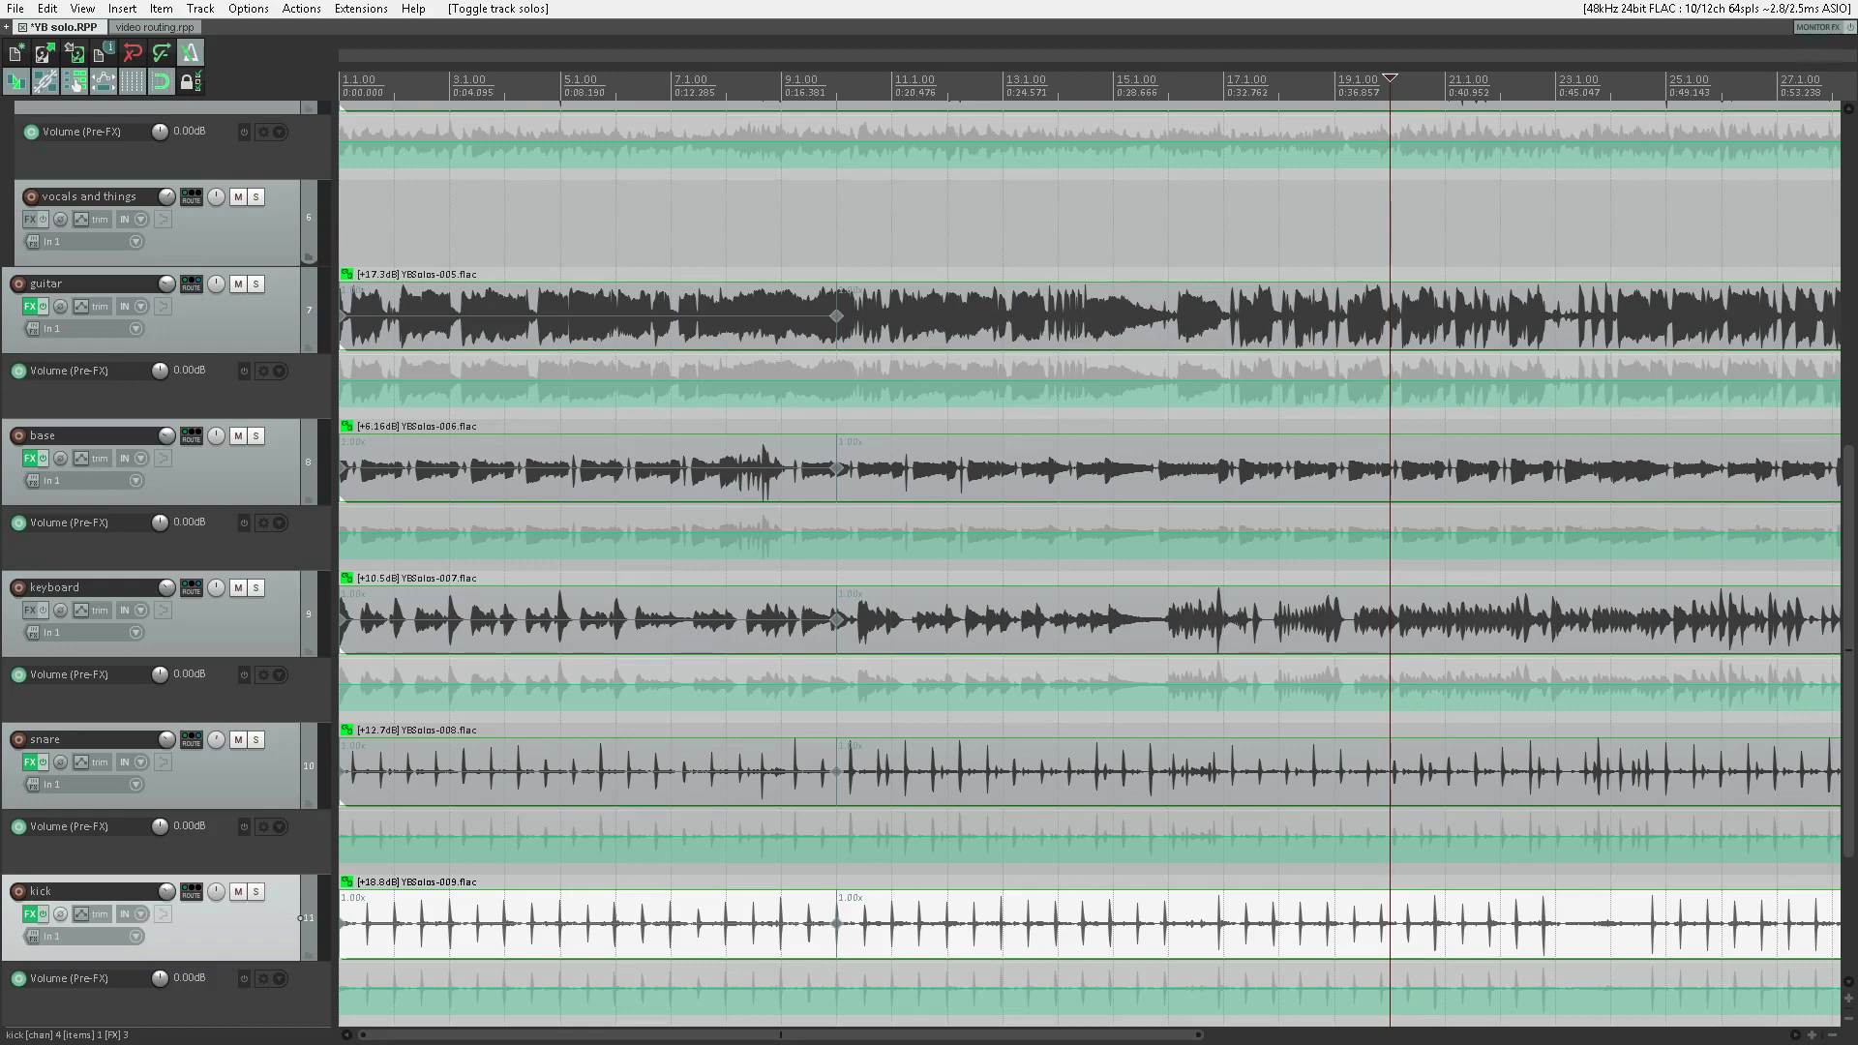
key("space")
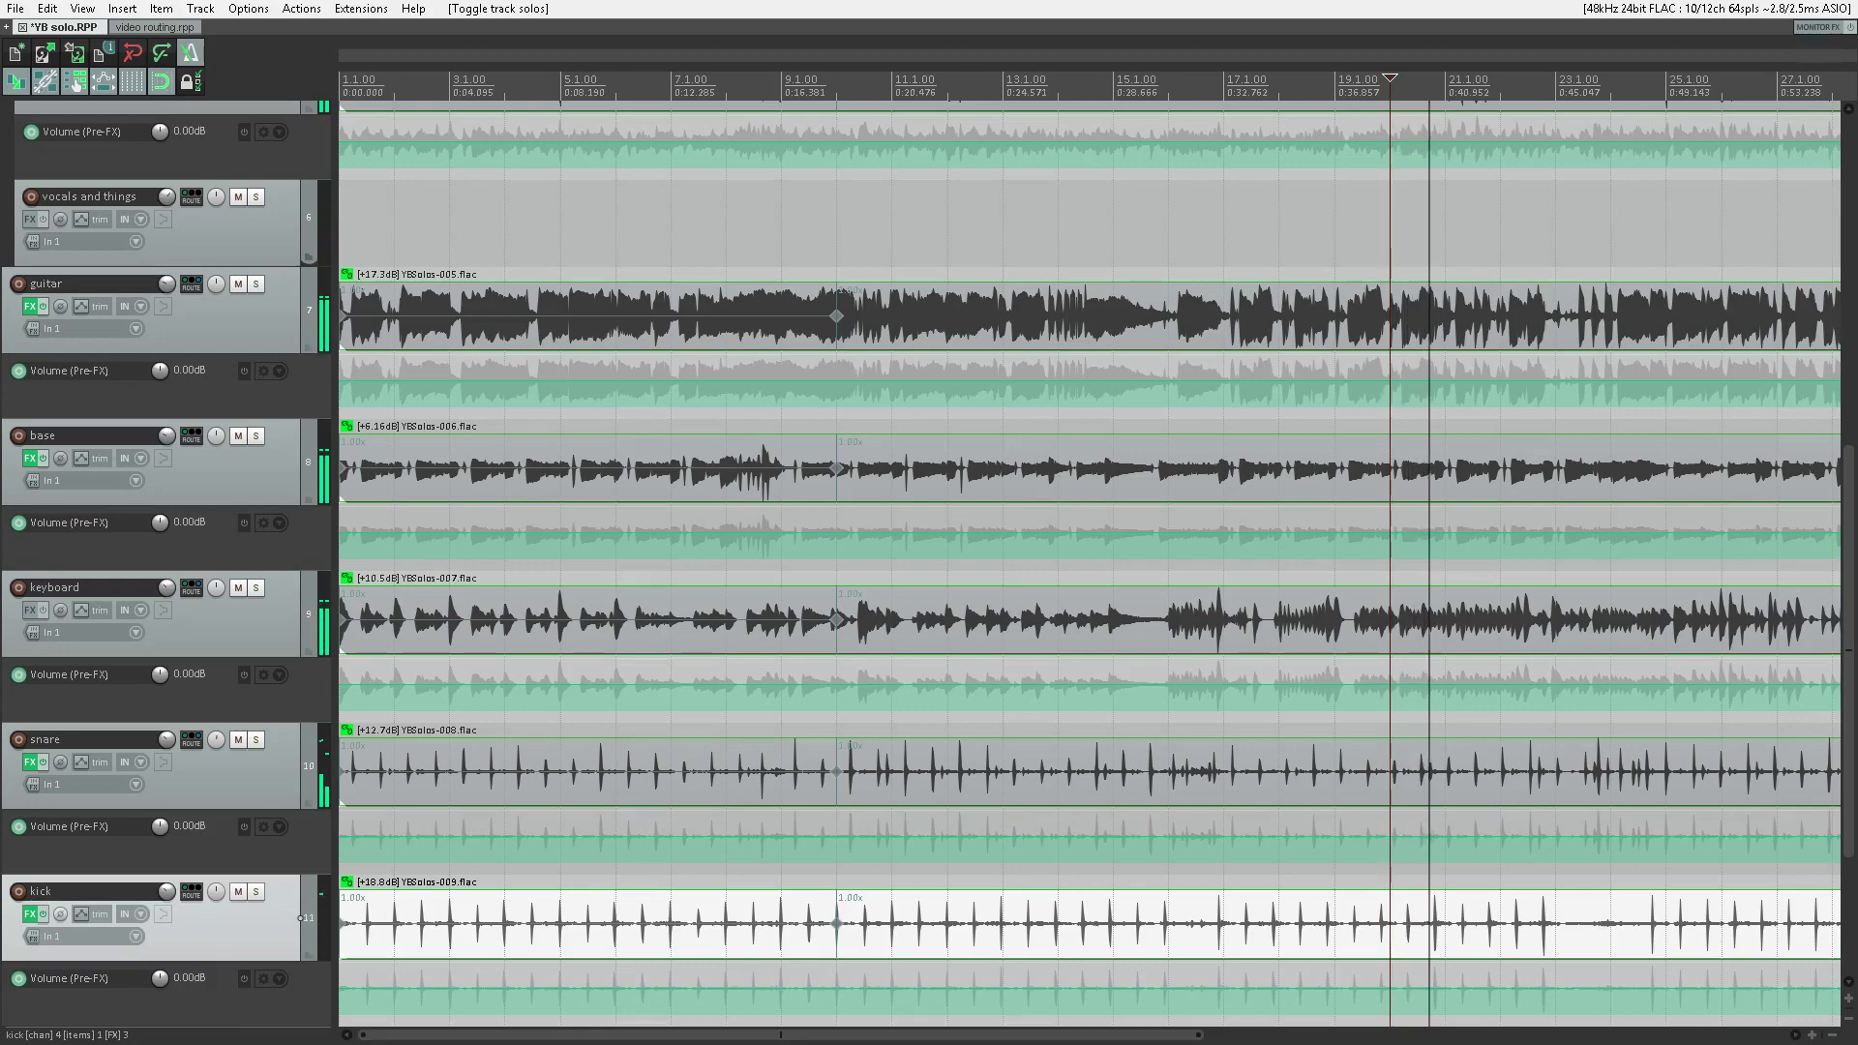
key("space")
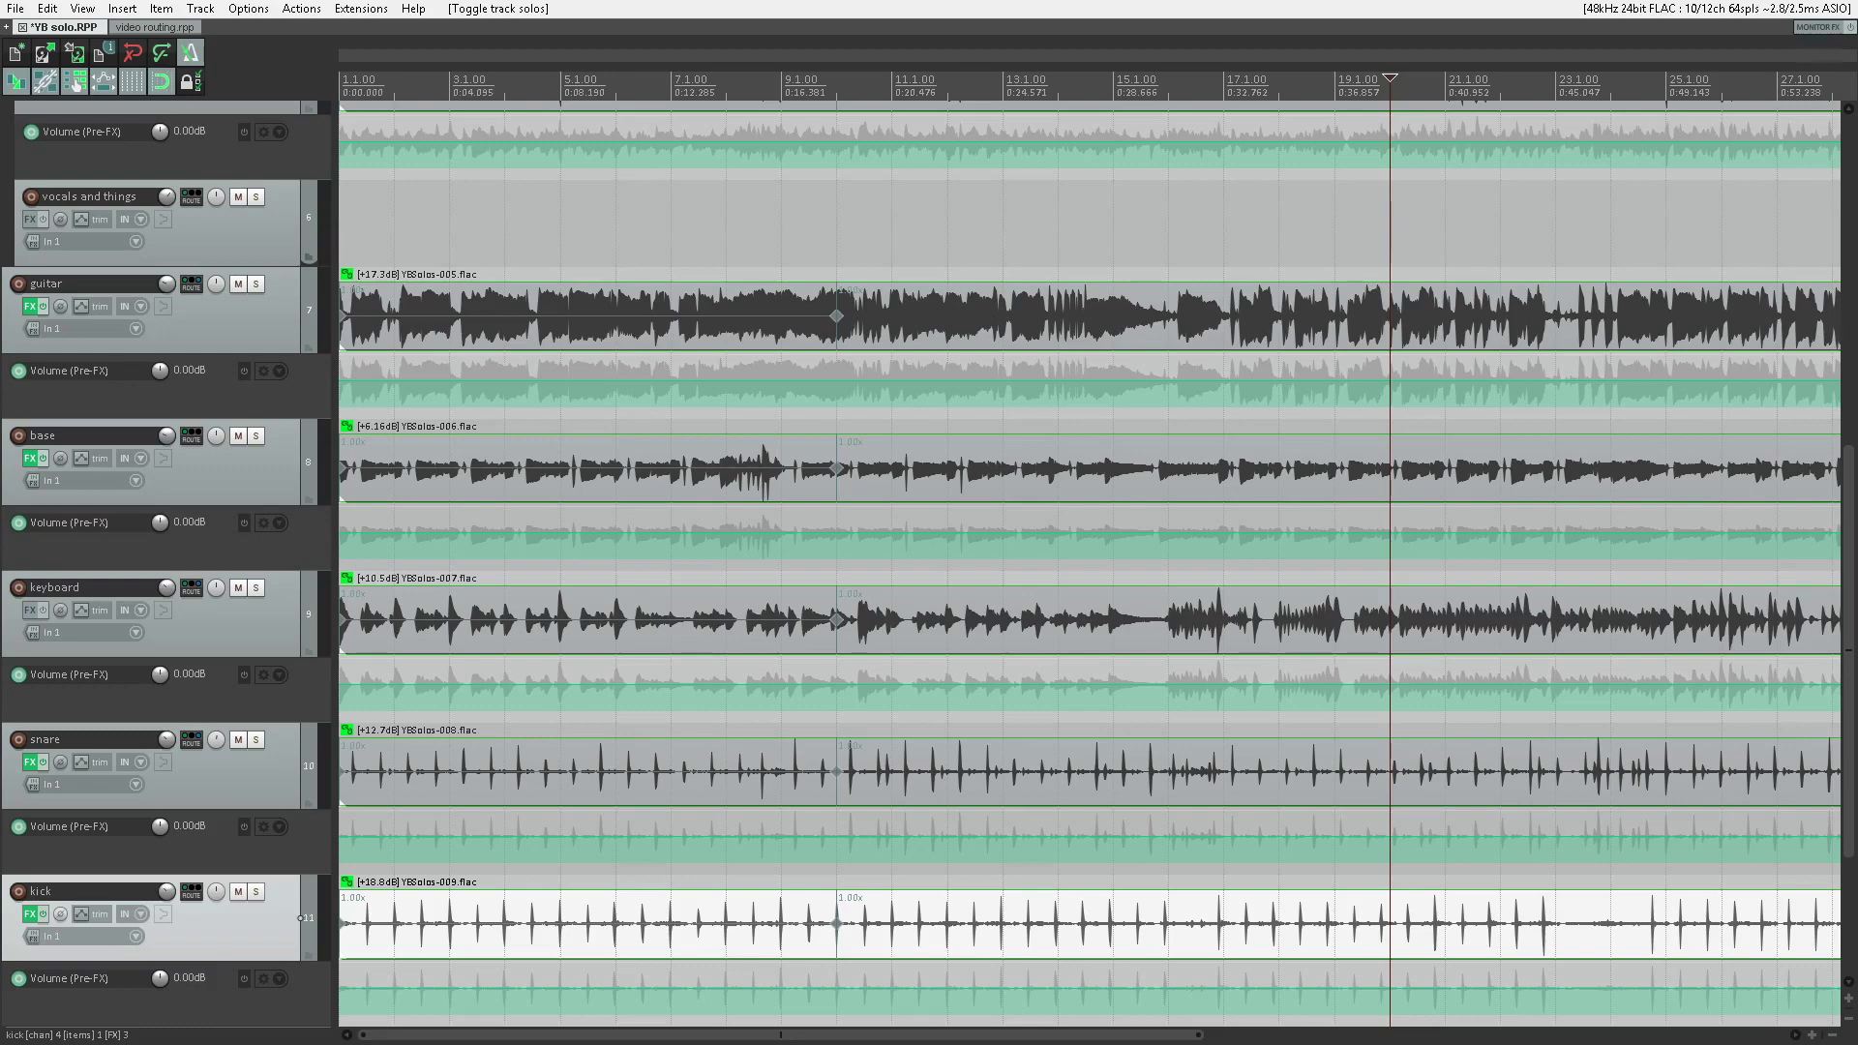
key("space")
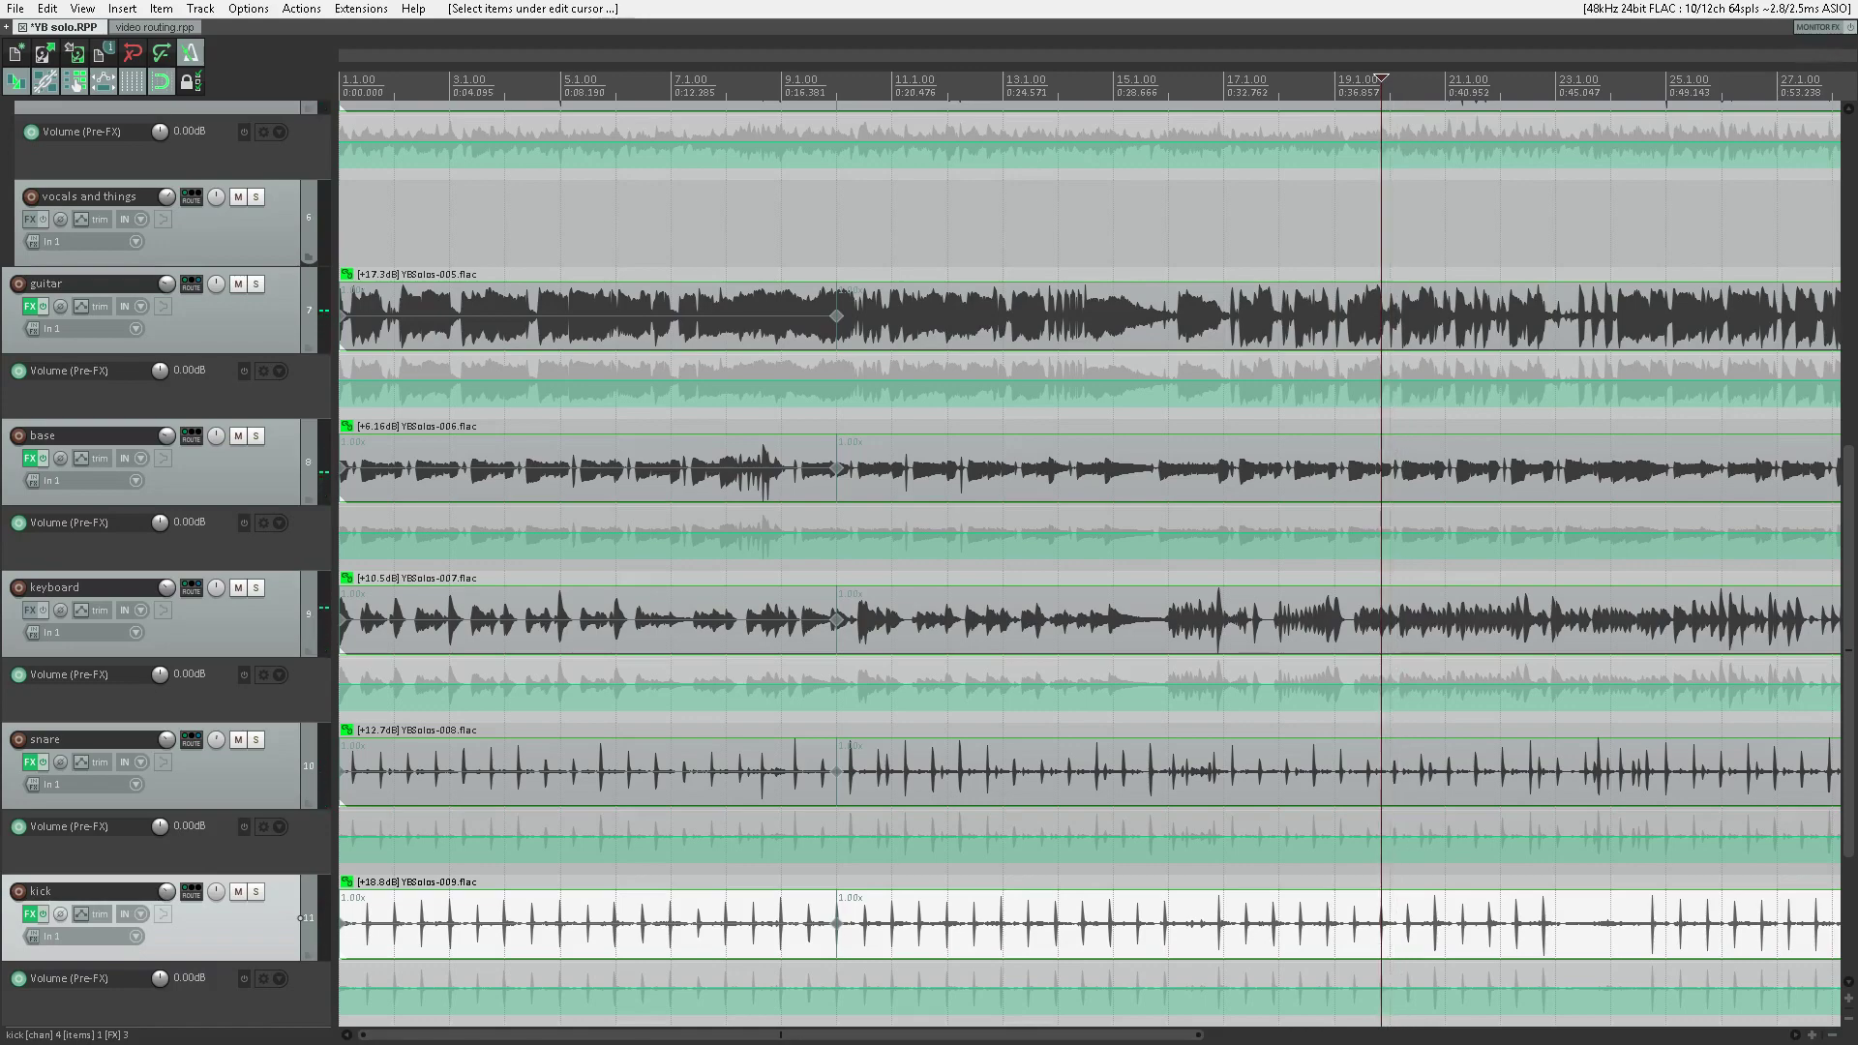
key("s")
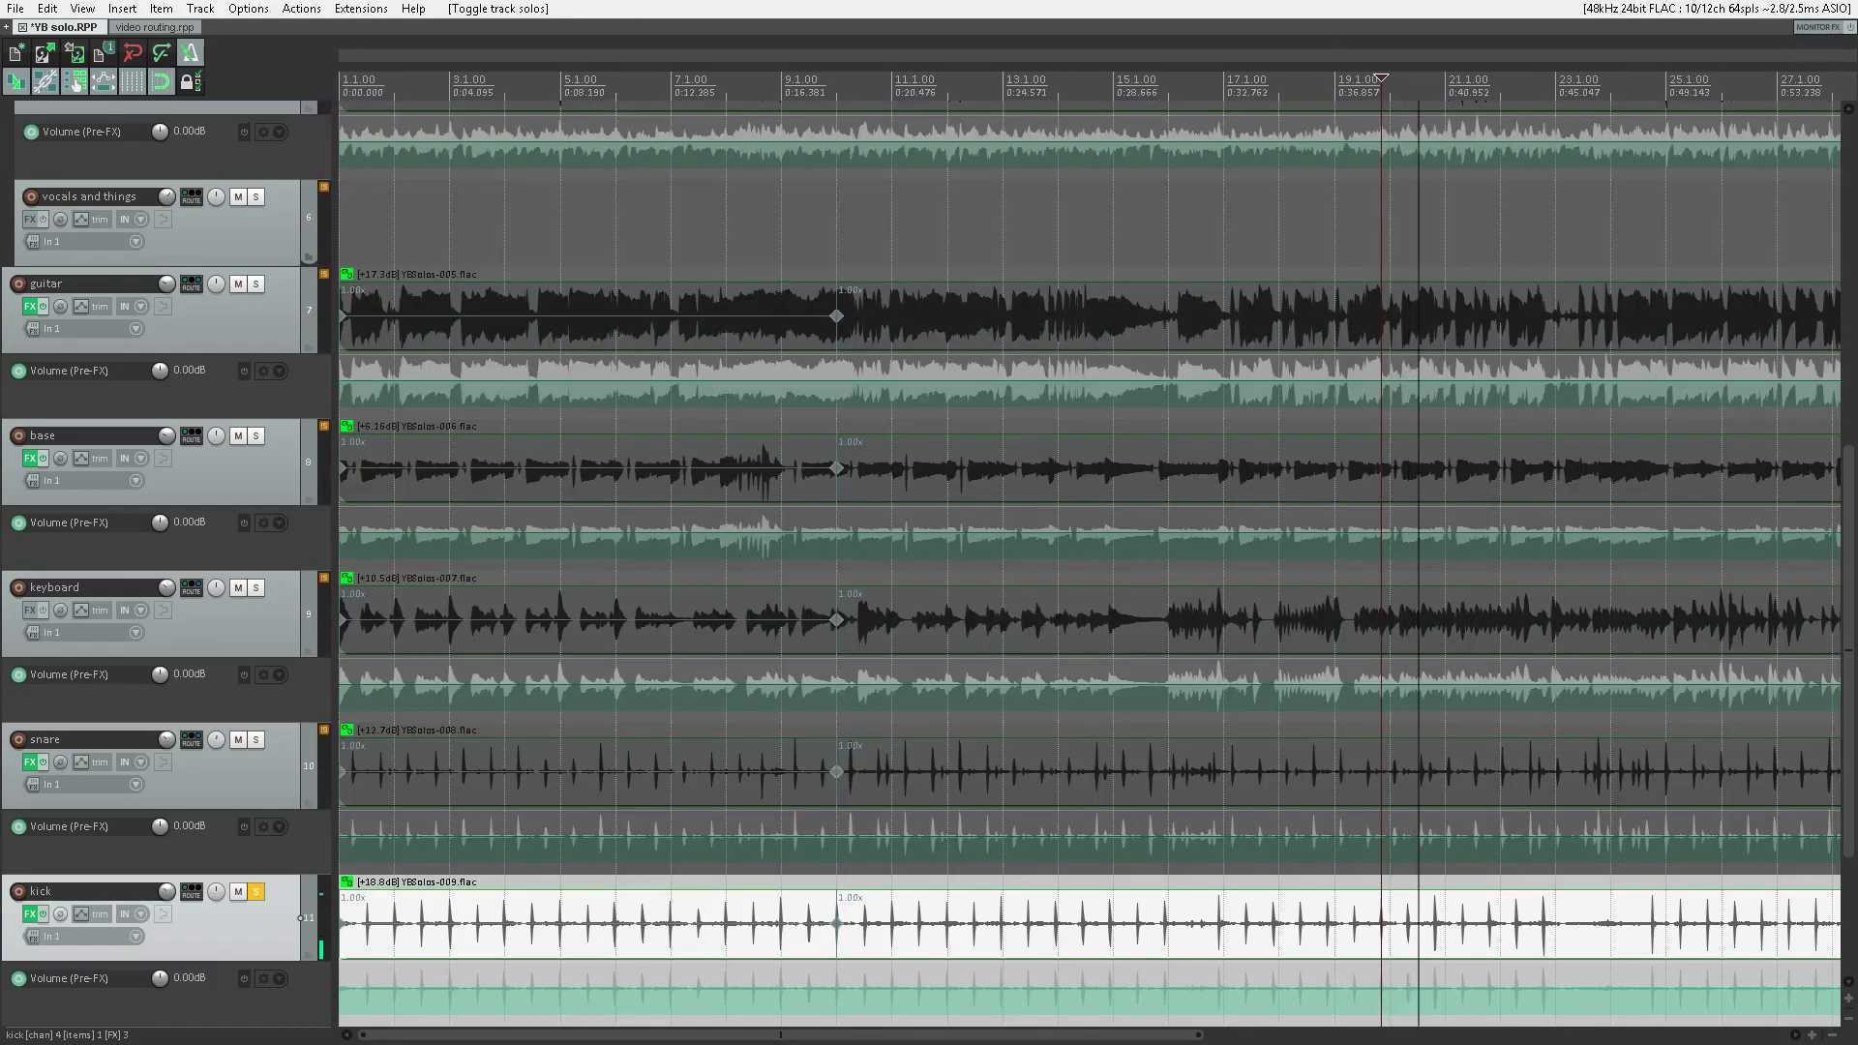
key("space")
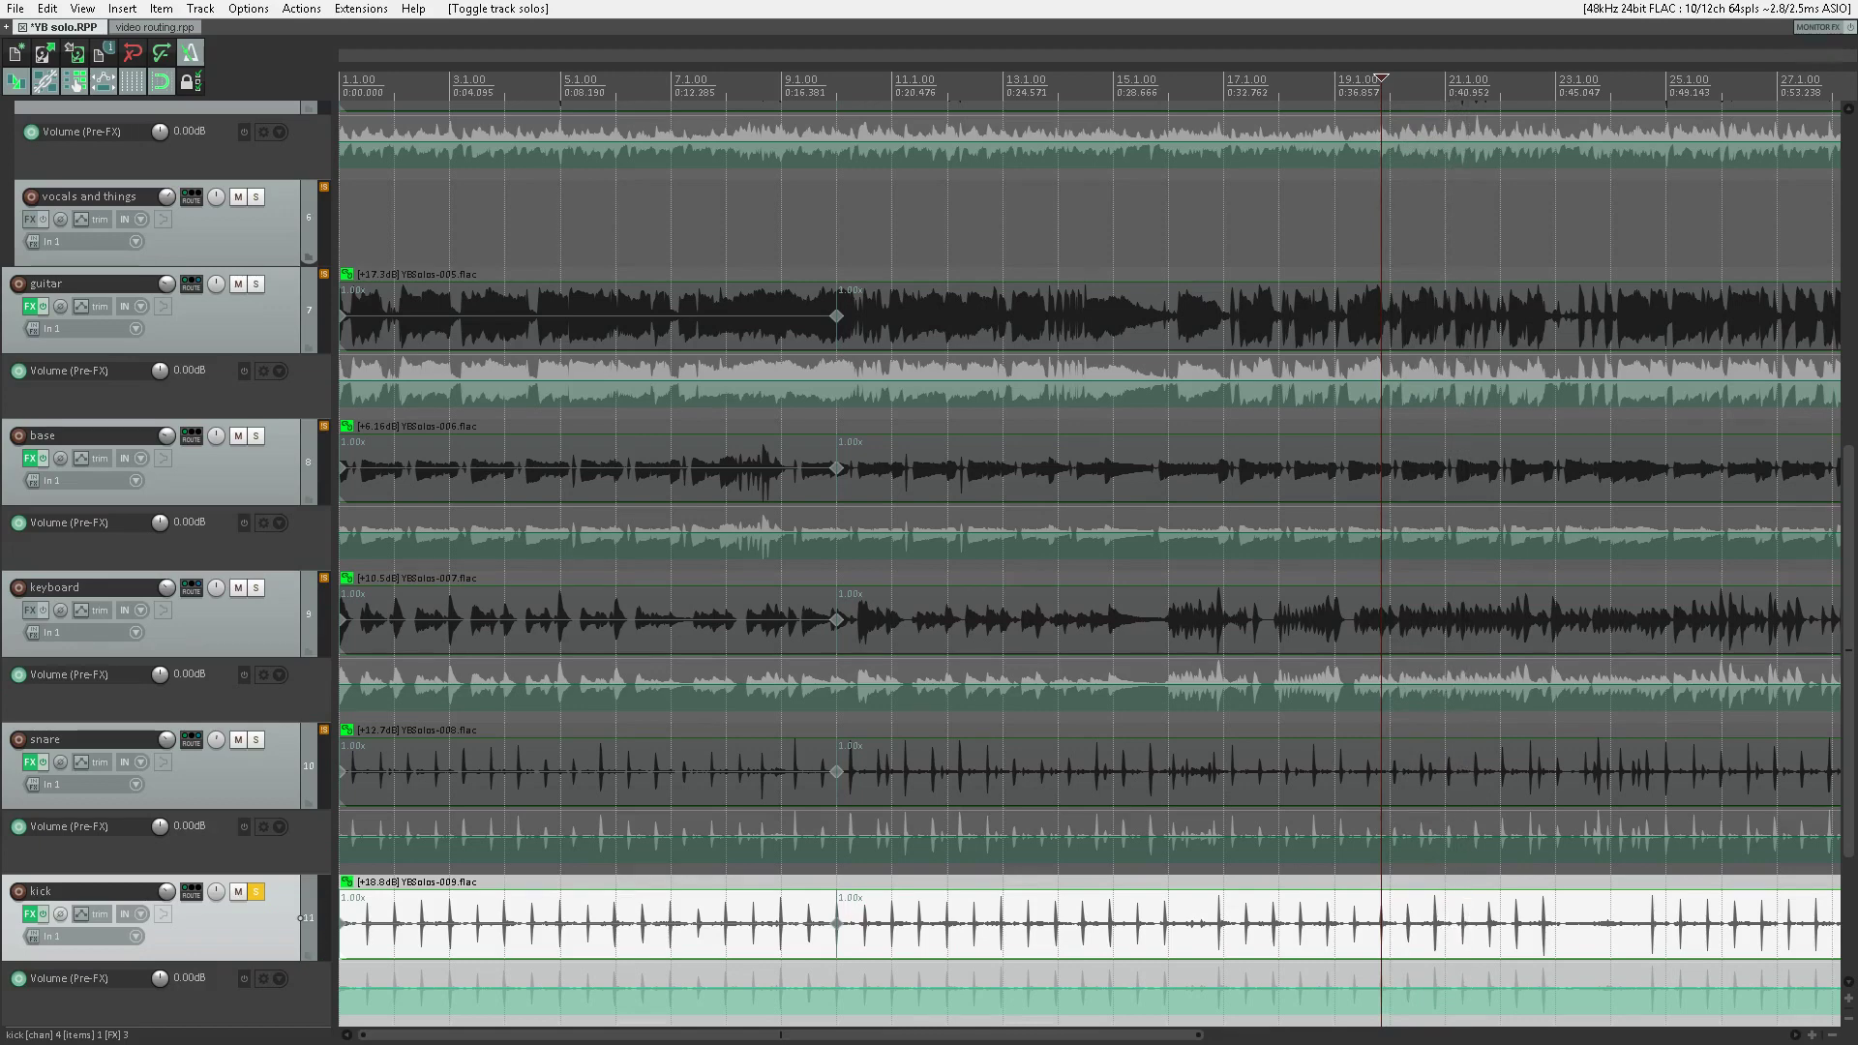
key("space")
key("shift+w")
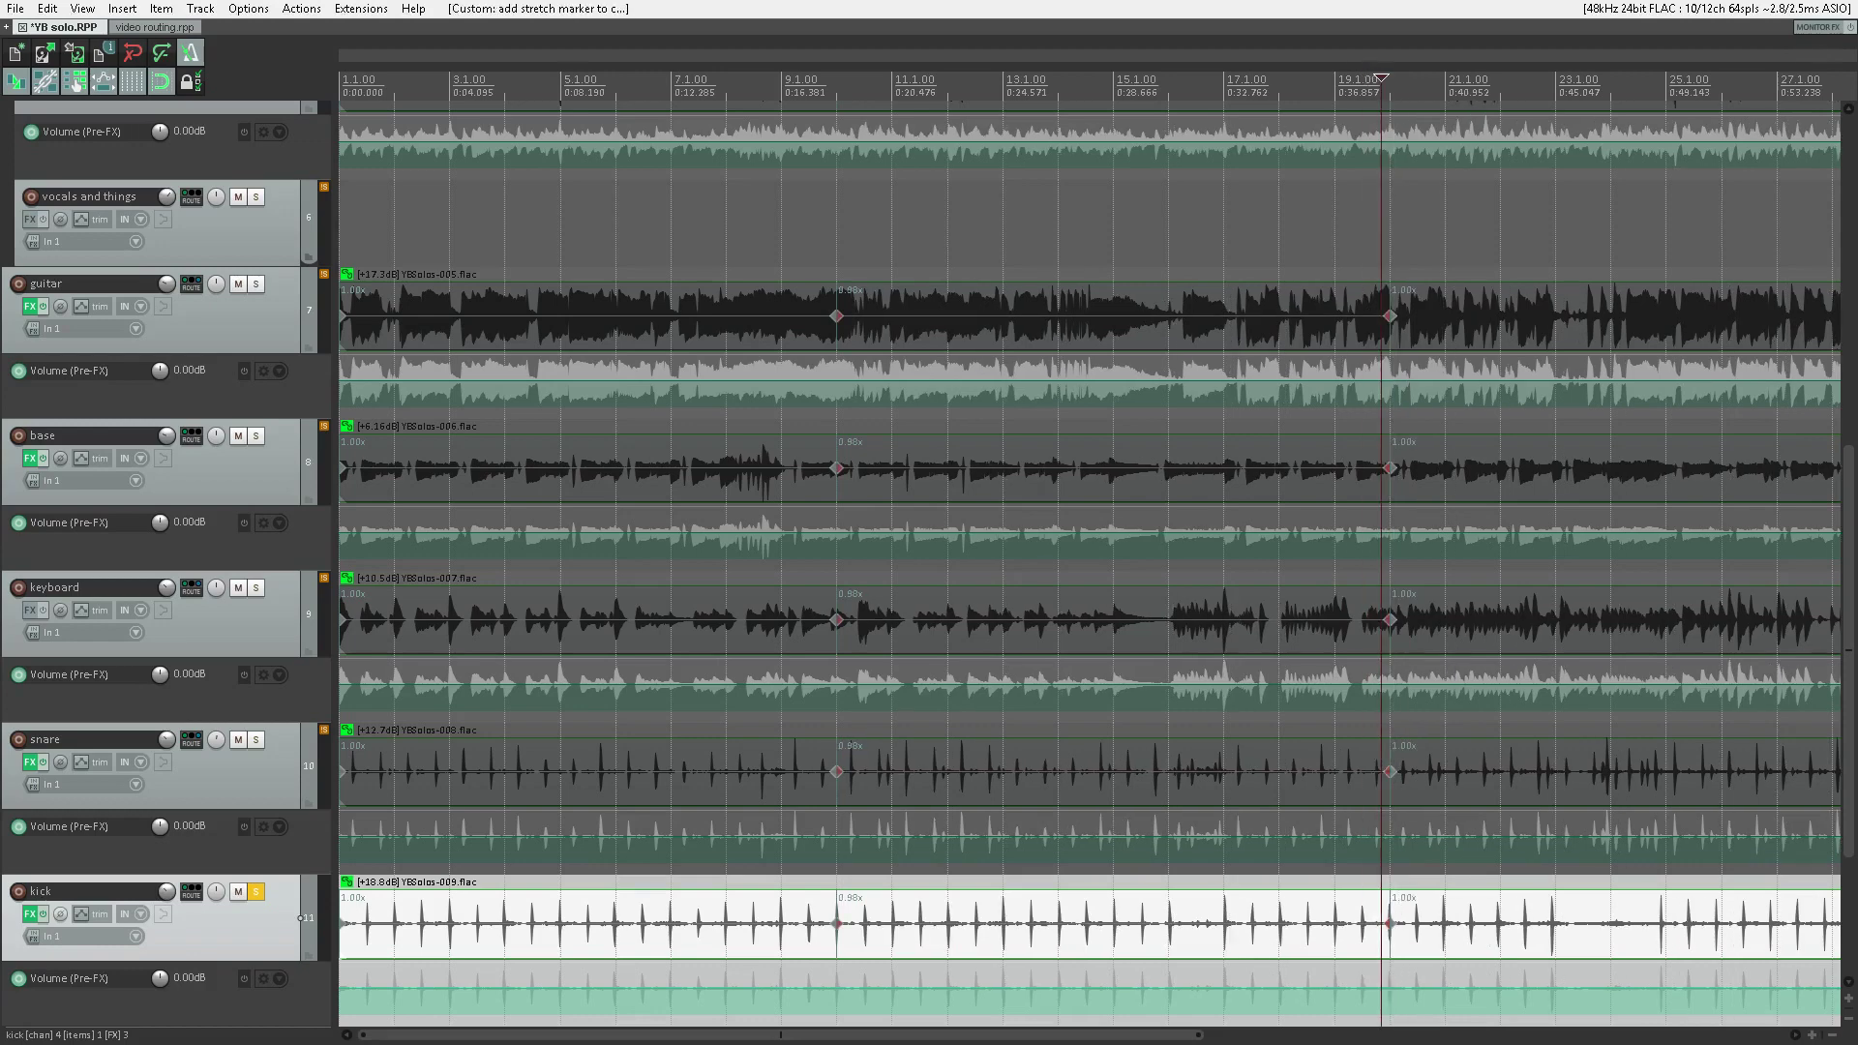
key("space")
key("ctrl+alt+F10")
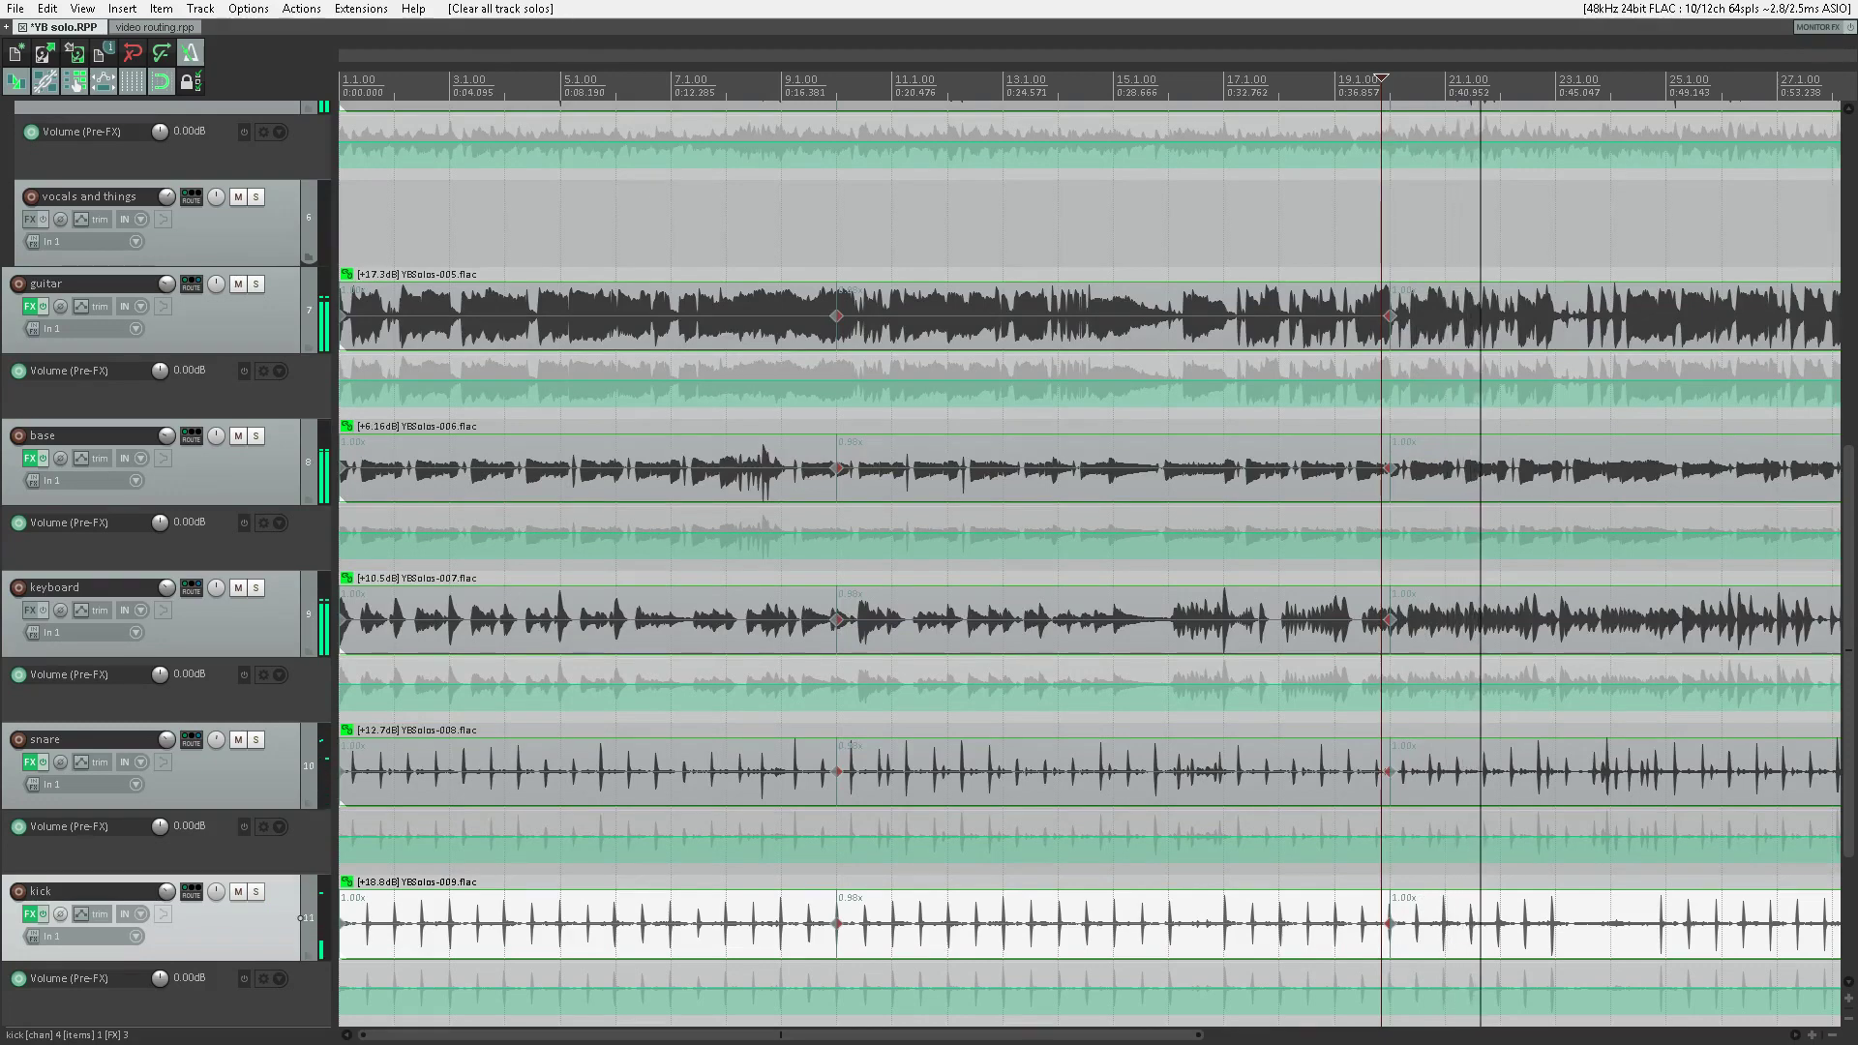
Step: Add stretch markers on all grouped items at the next kick hit near measure 22
key("space")
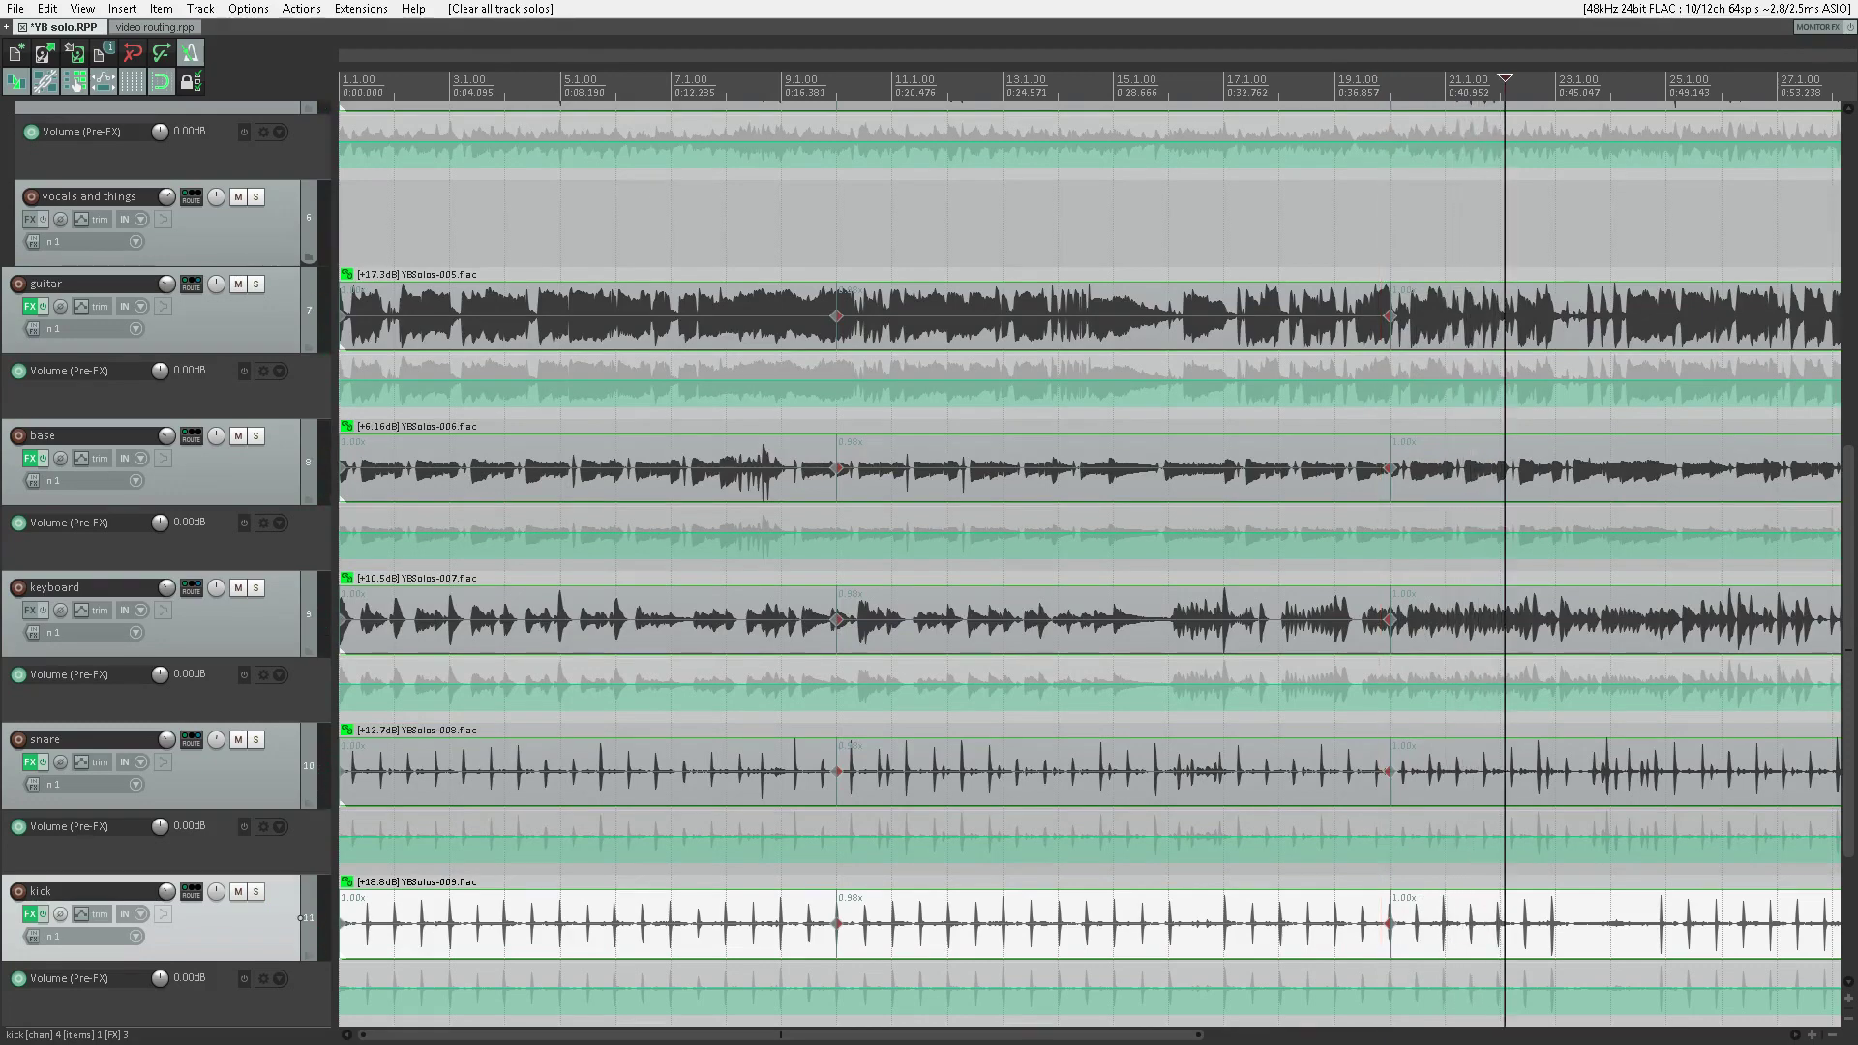
key("Left")
key("Left")
key("shift+w")
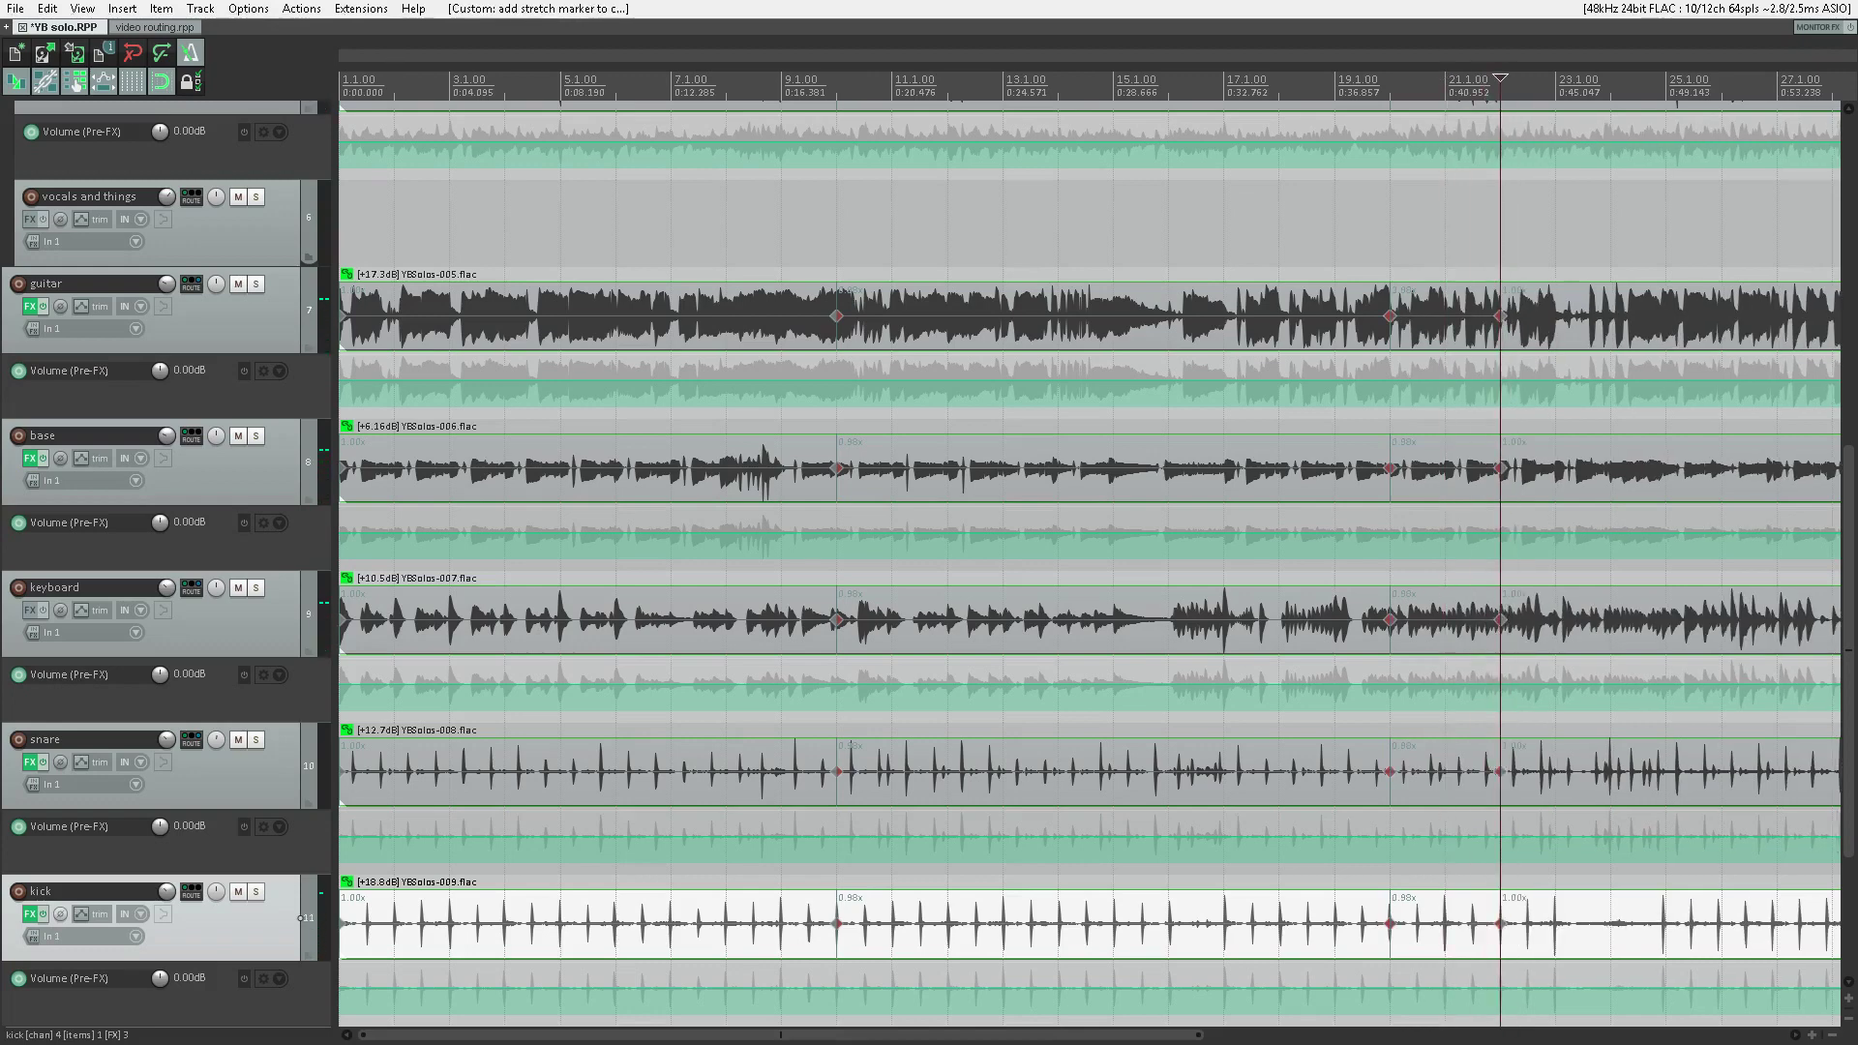
key("Left")
key("Left")
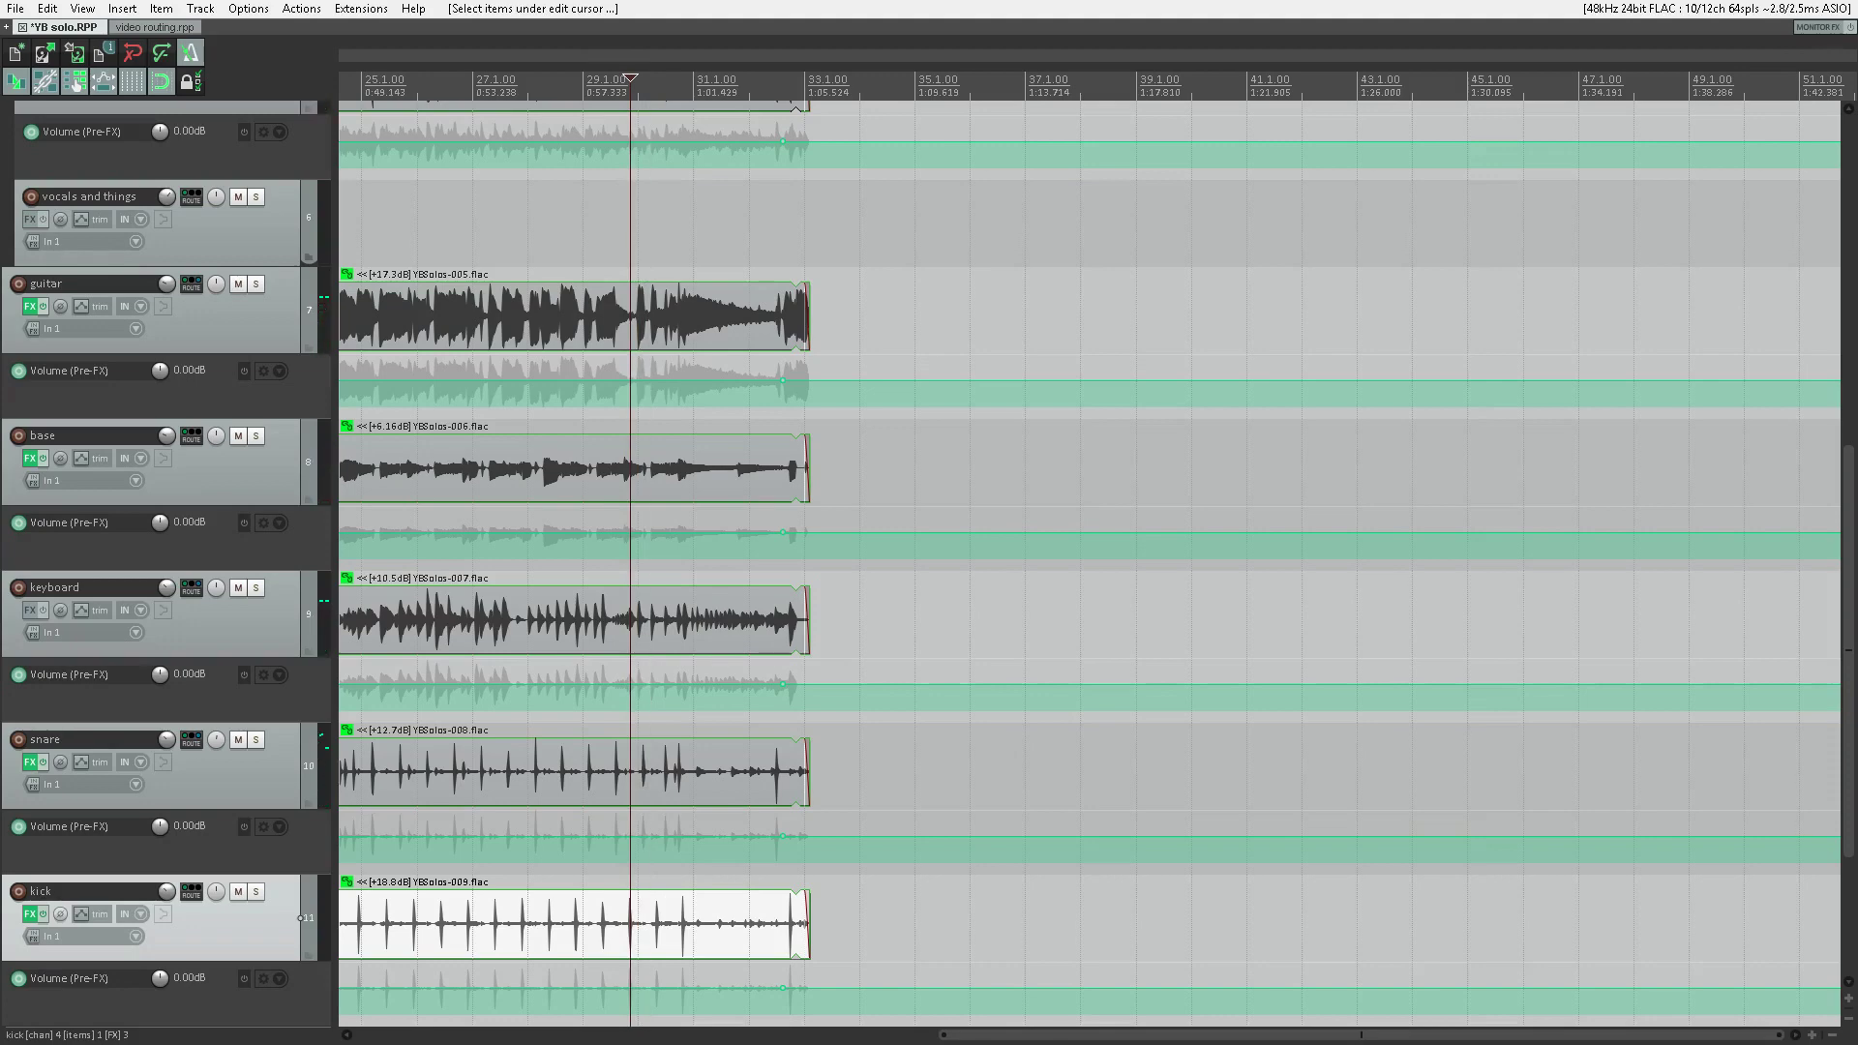
Step: Add stretch markers on all grouped items at the kick hits near bars 30, 31 and the song's end
key("shift+w")
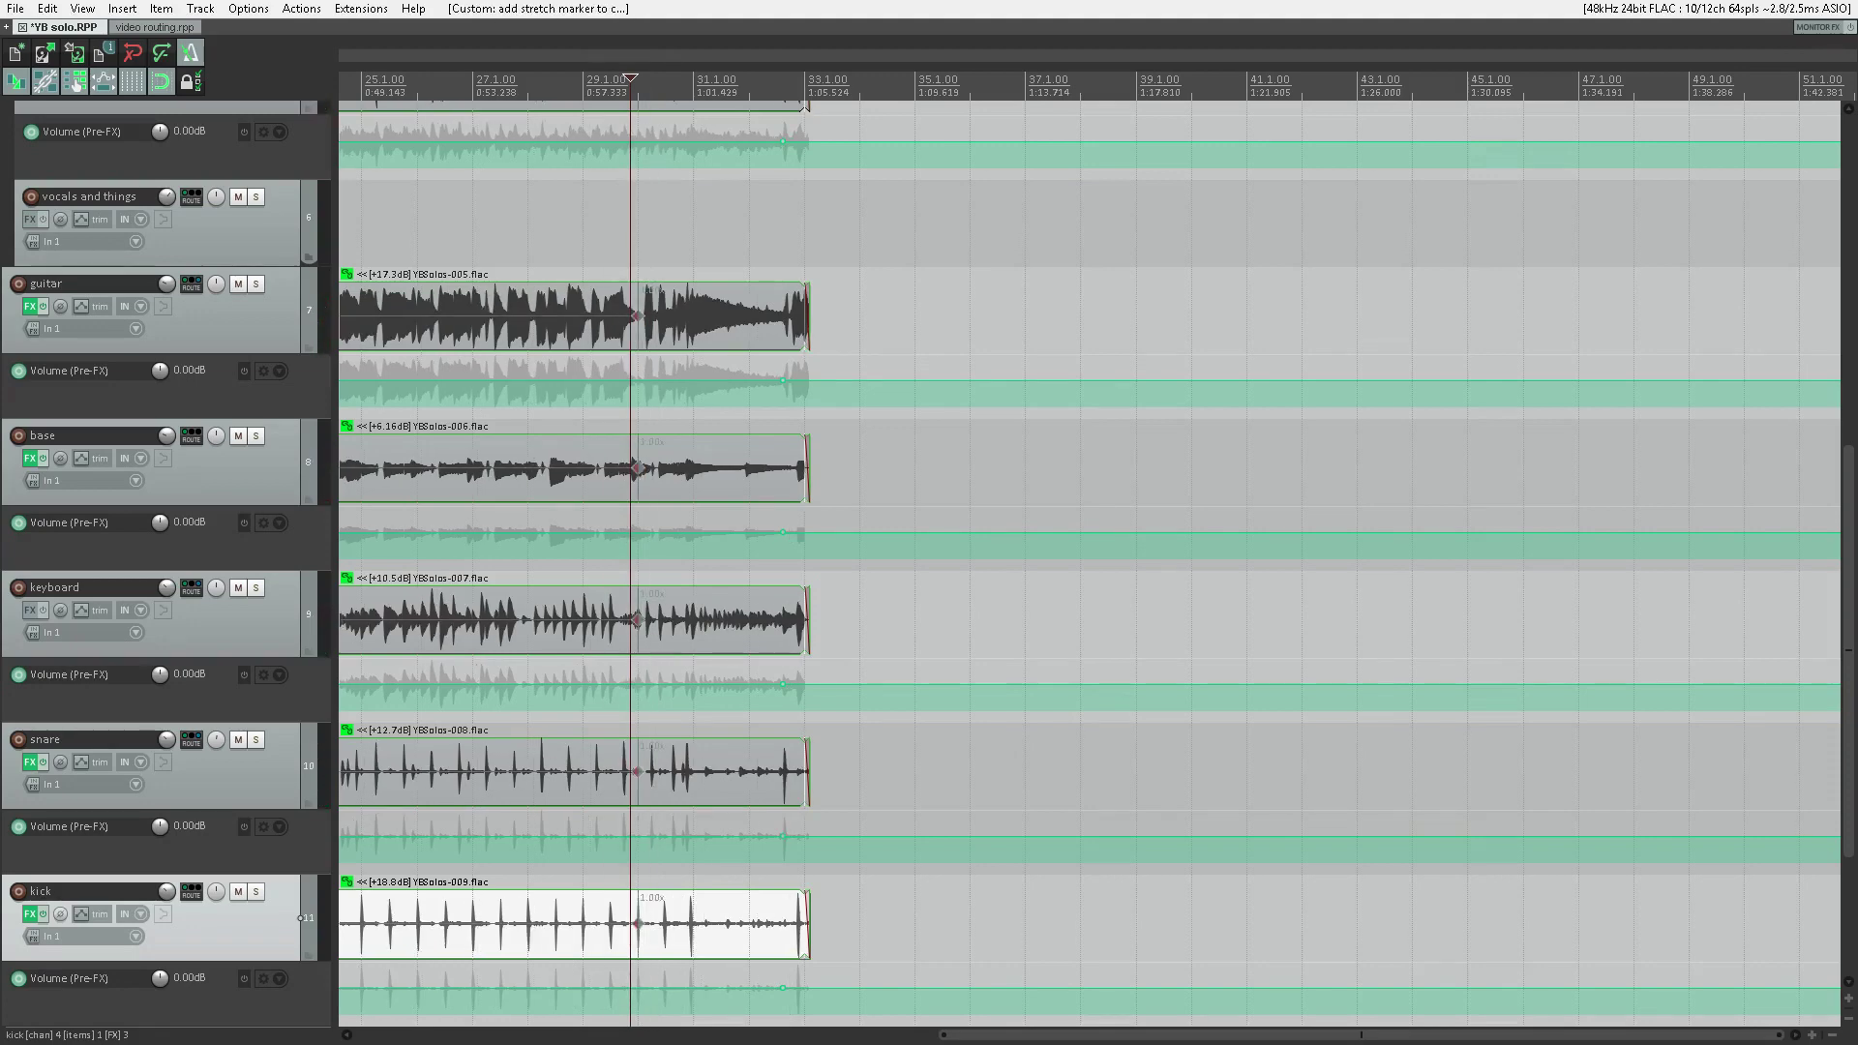
key("space")
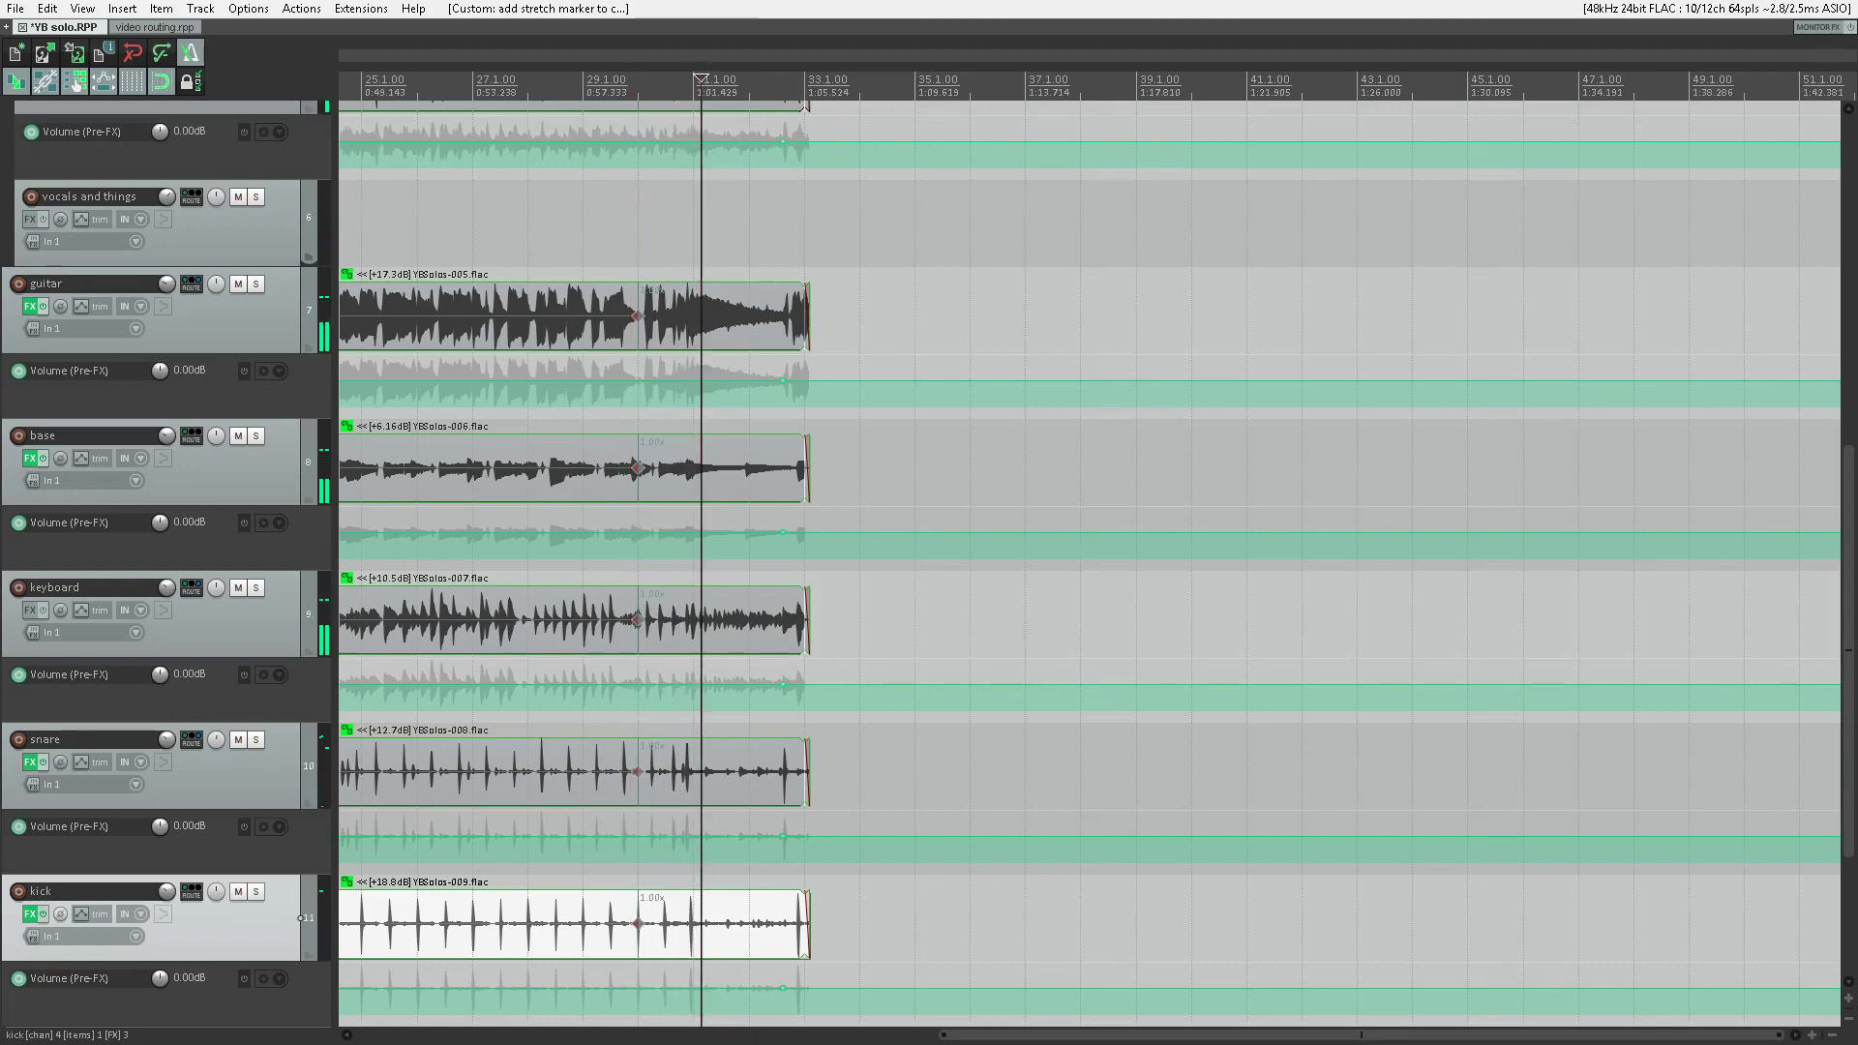
key("space")
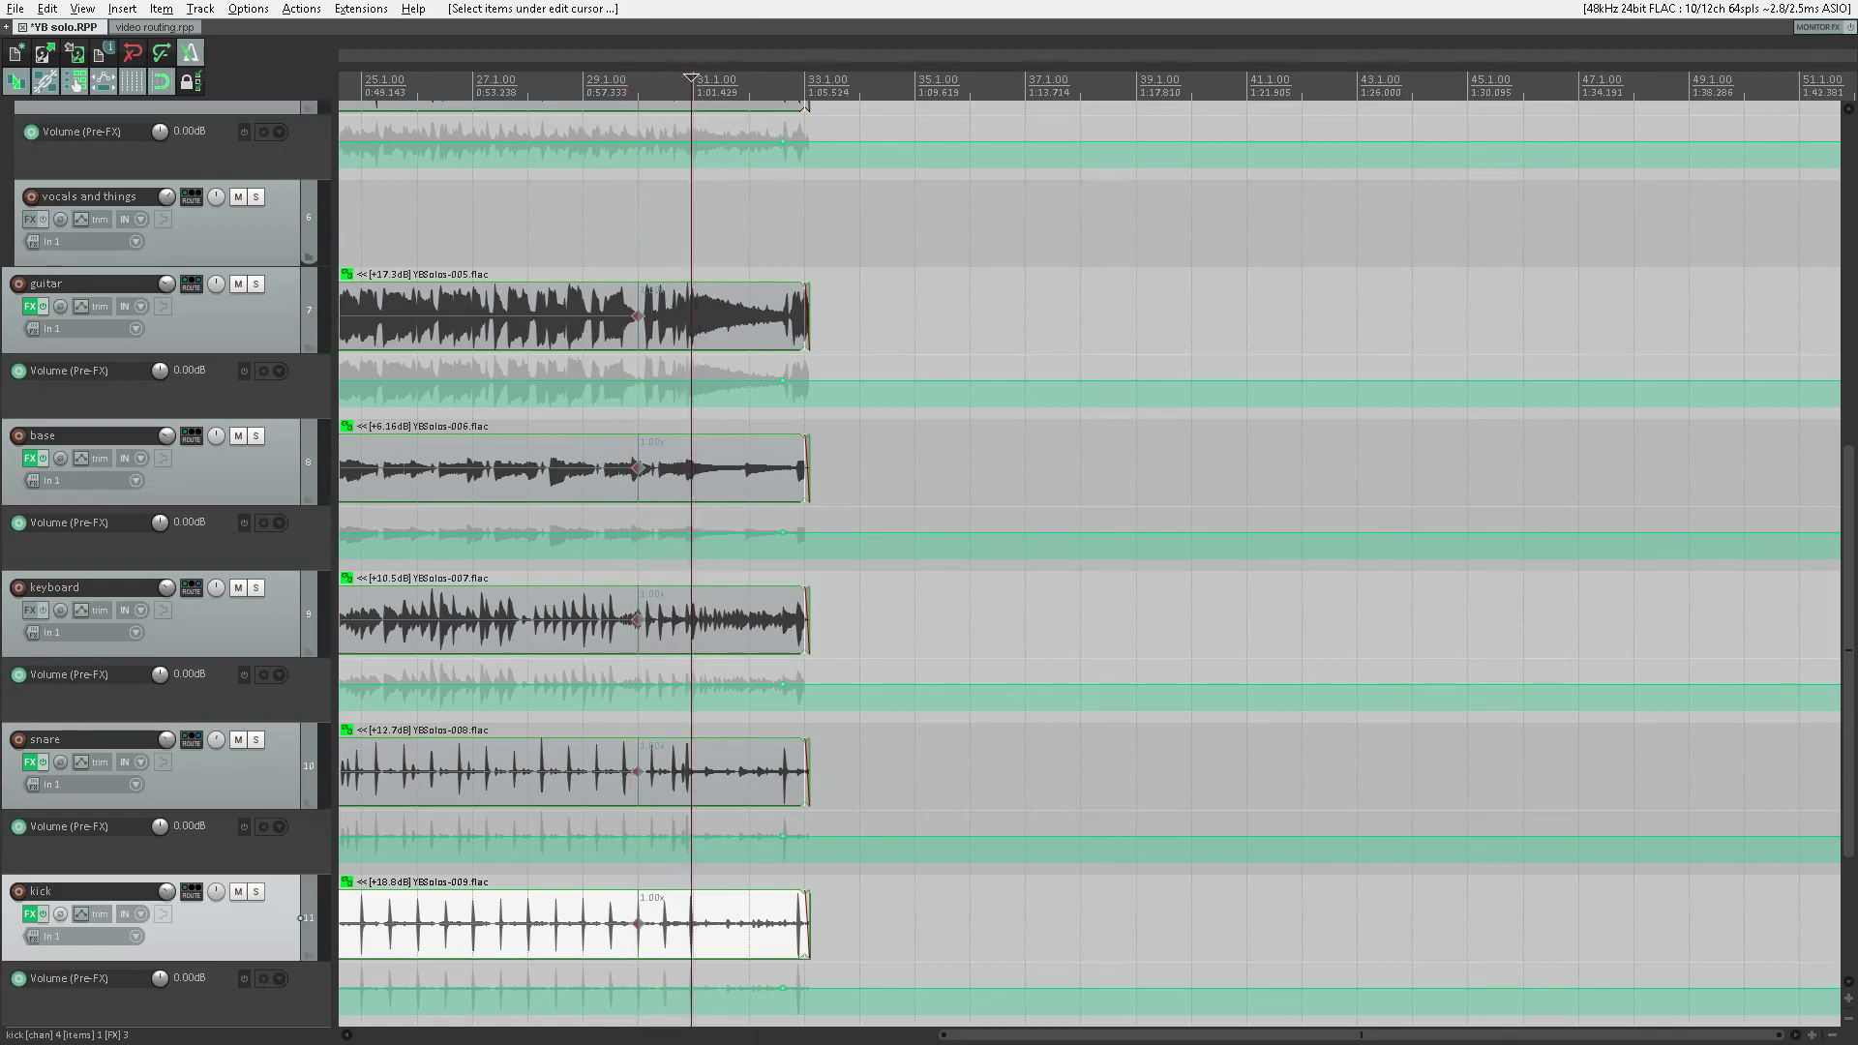
key("shift+w")
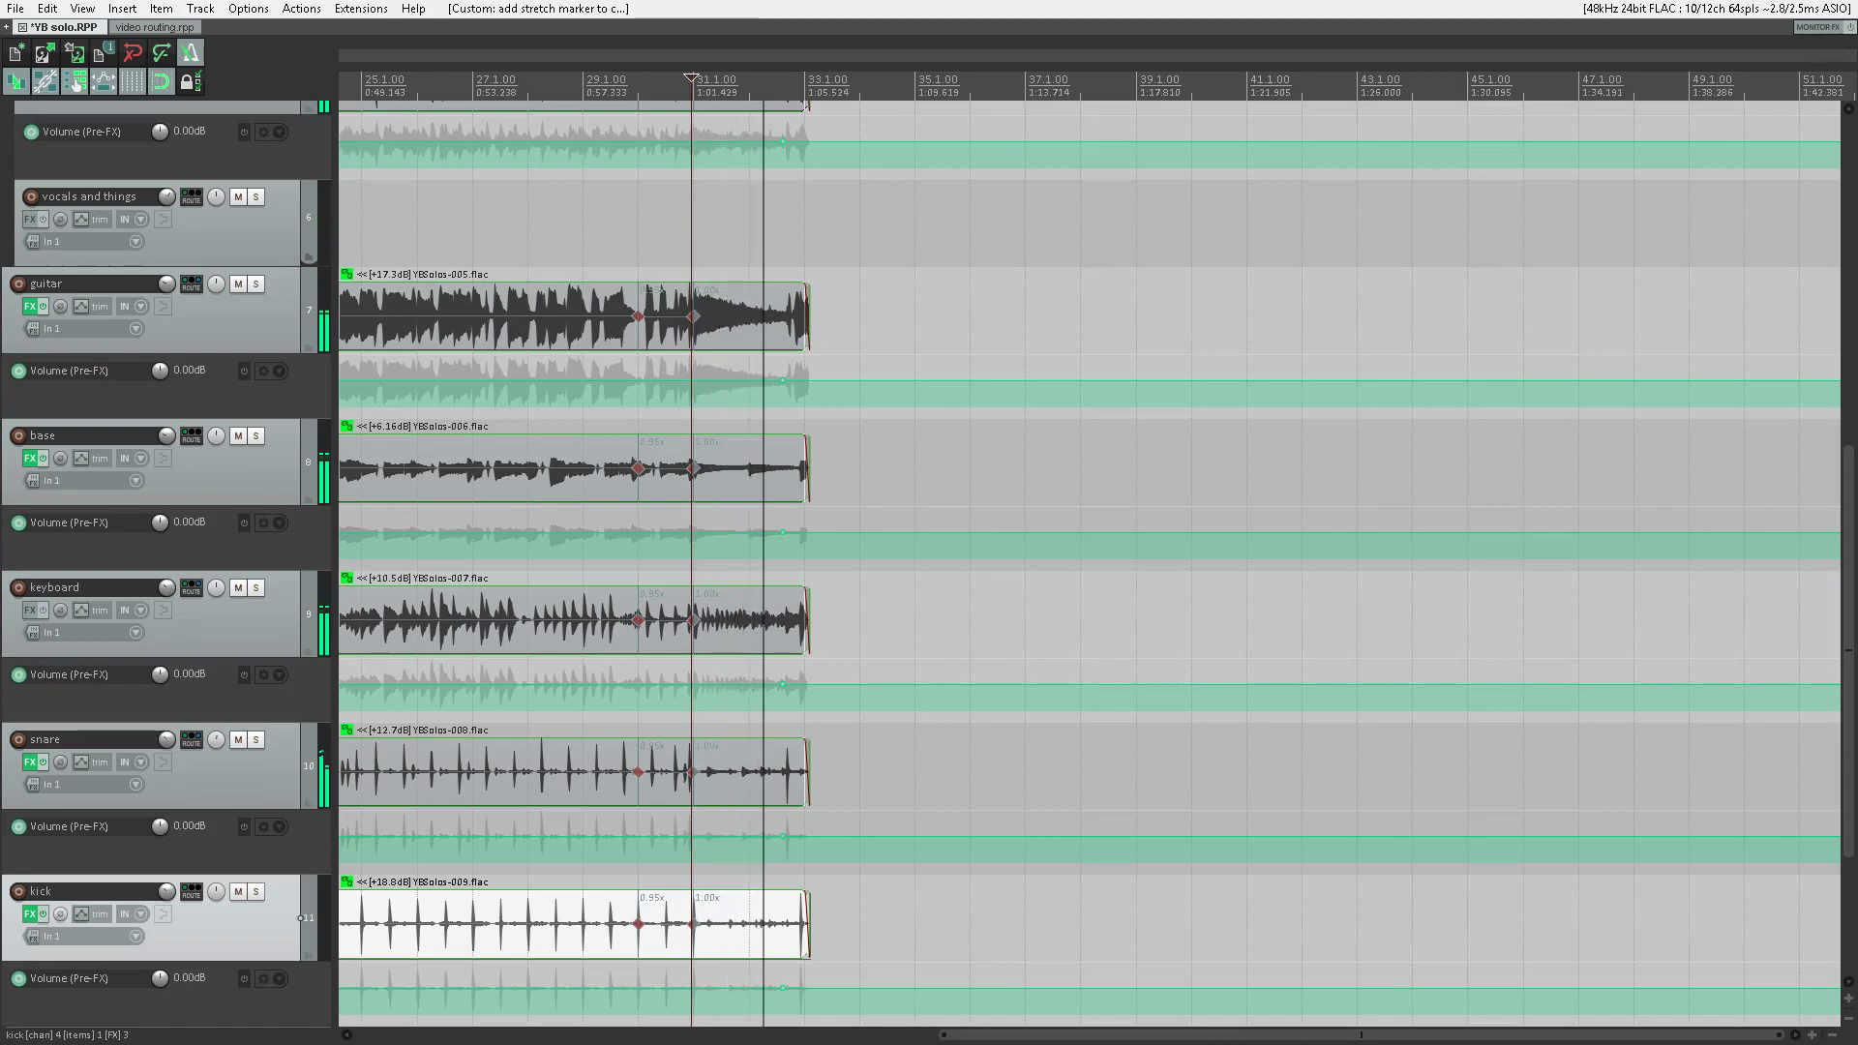
key("shift+w")
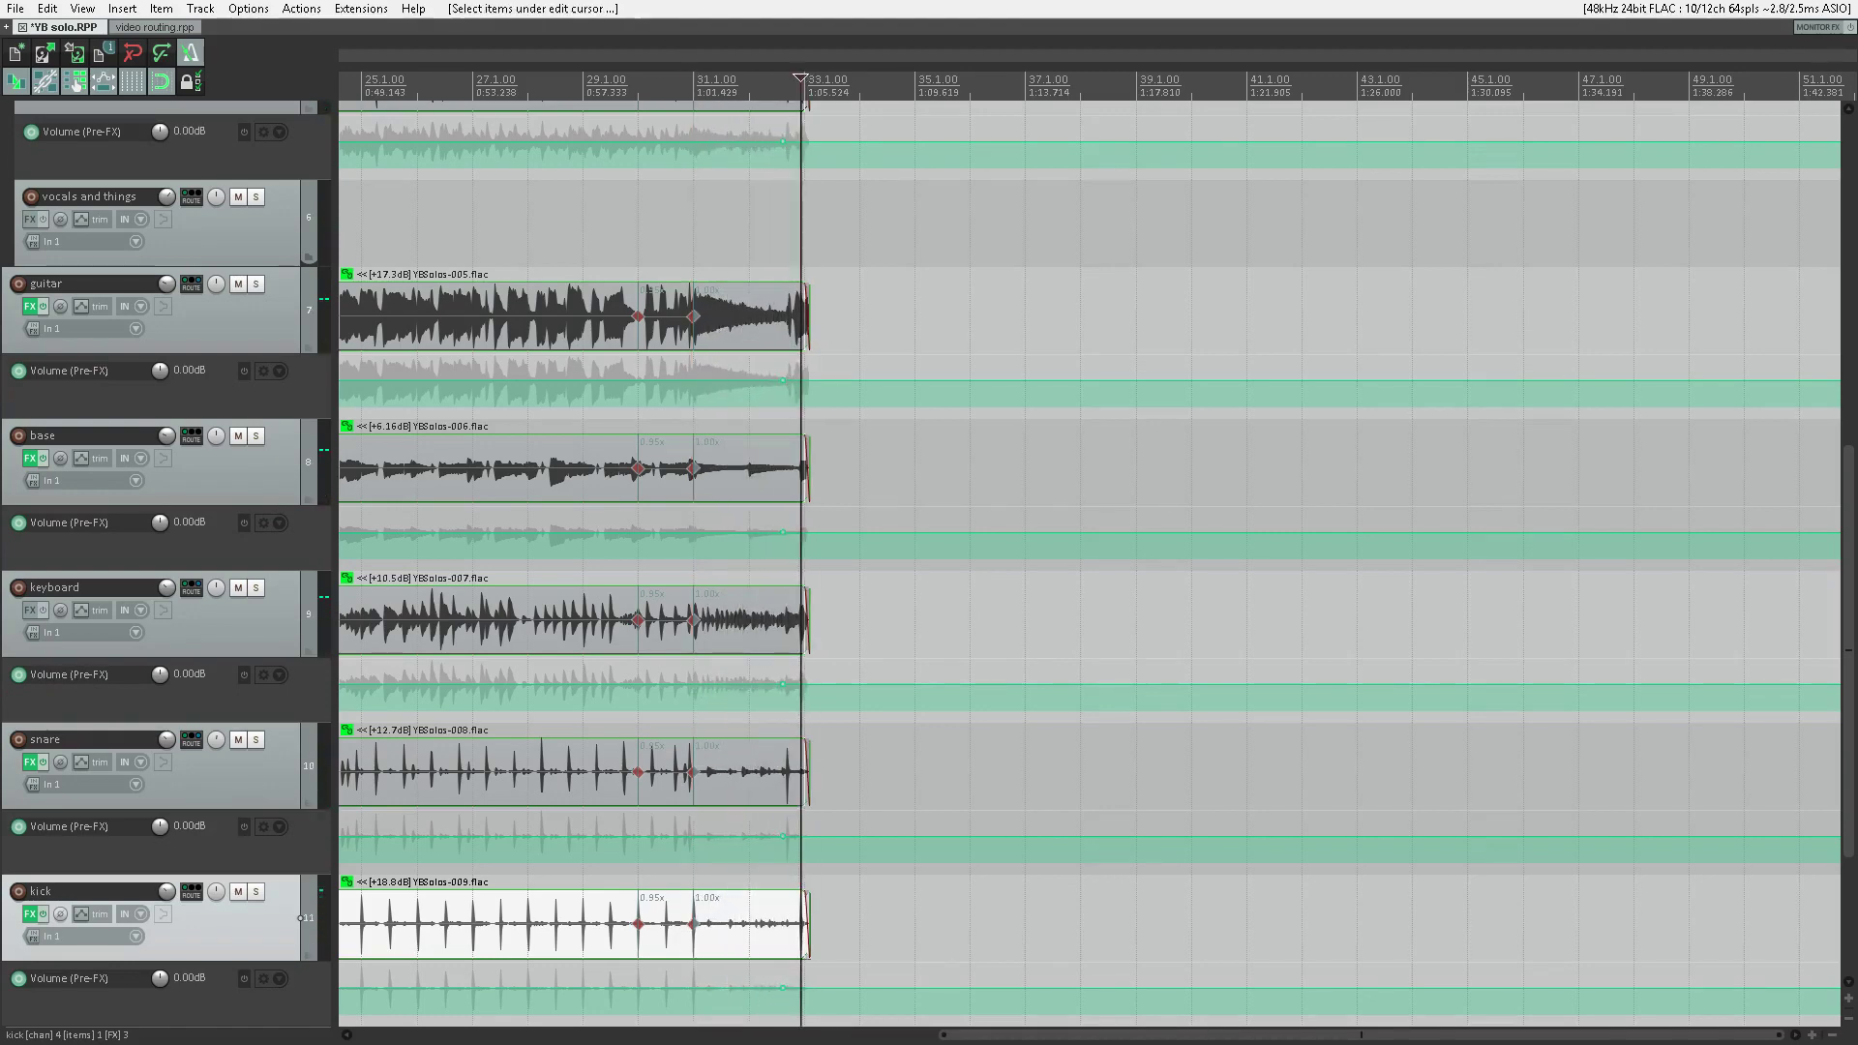
key("space")
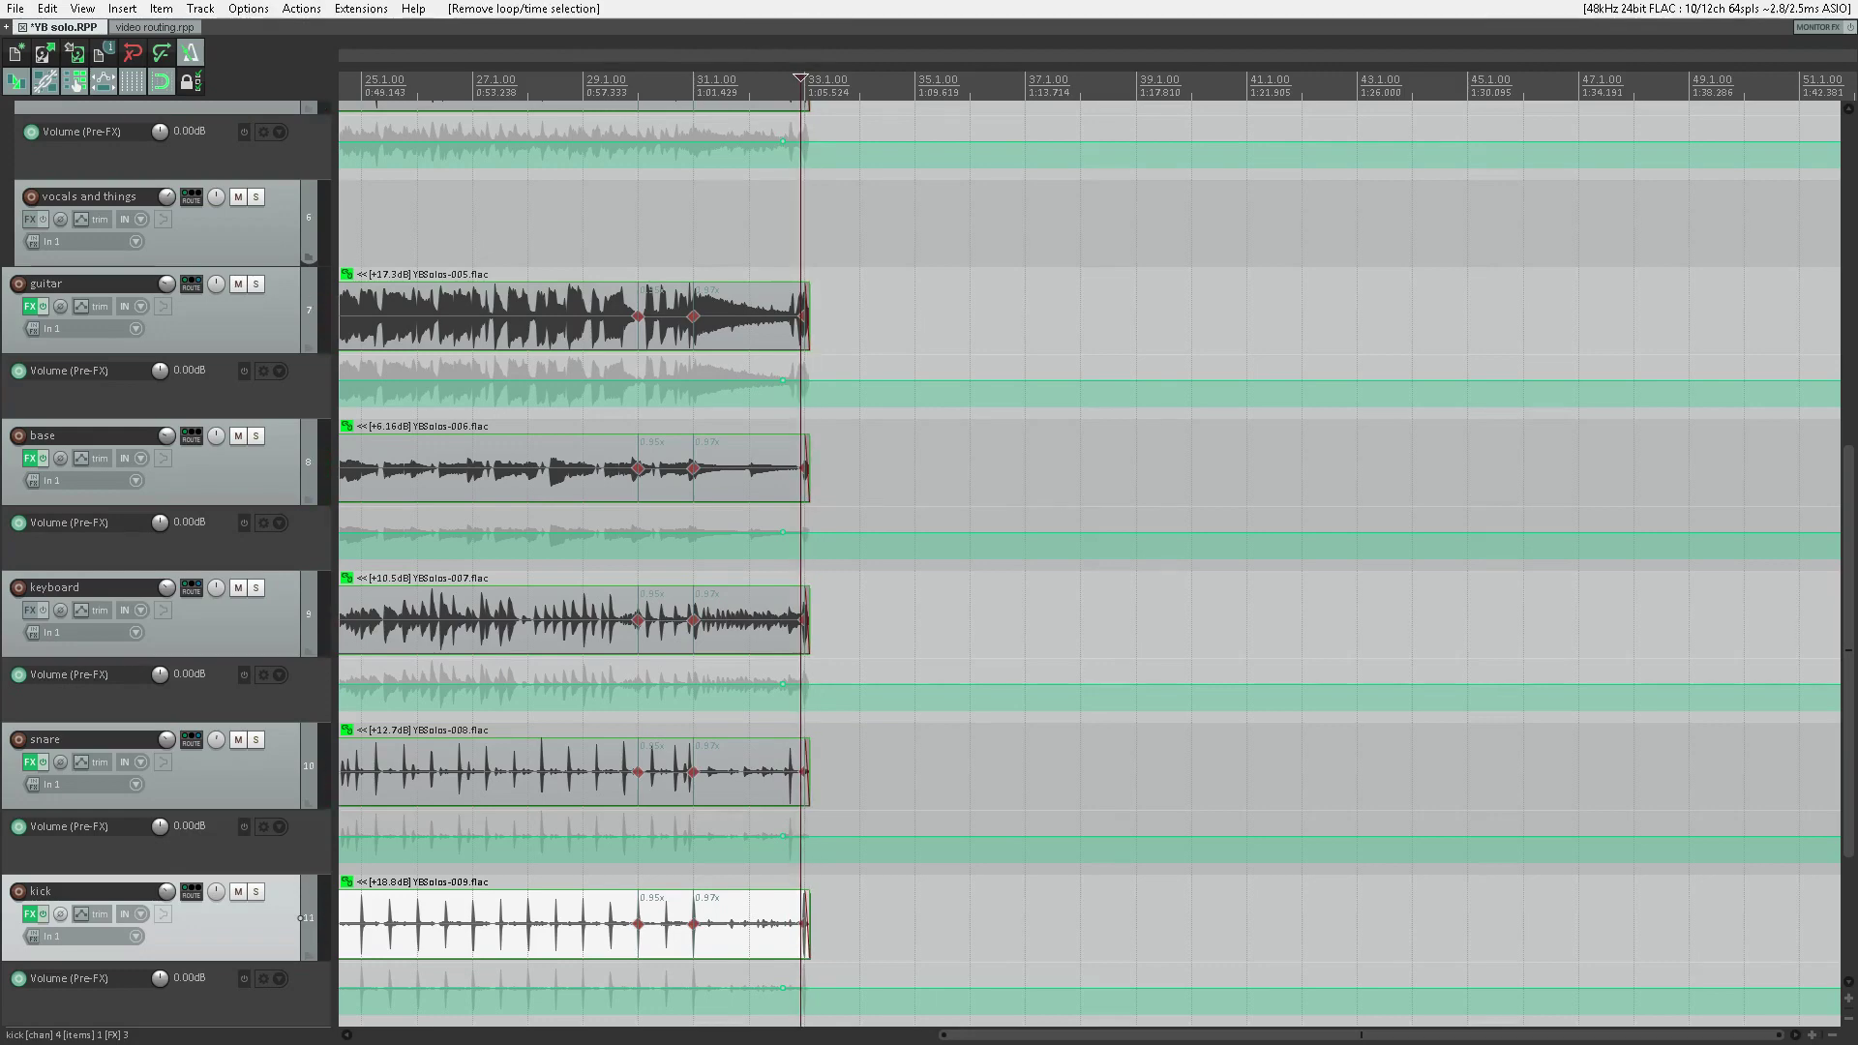
key("Home")
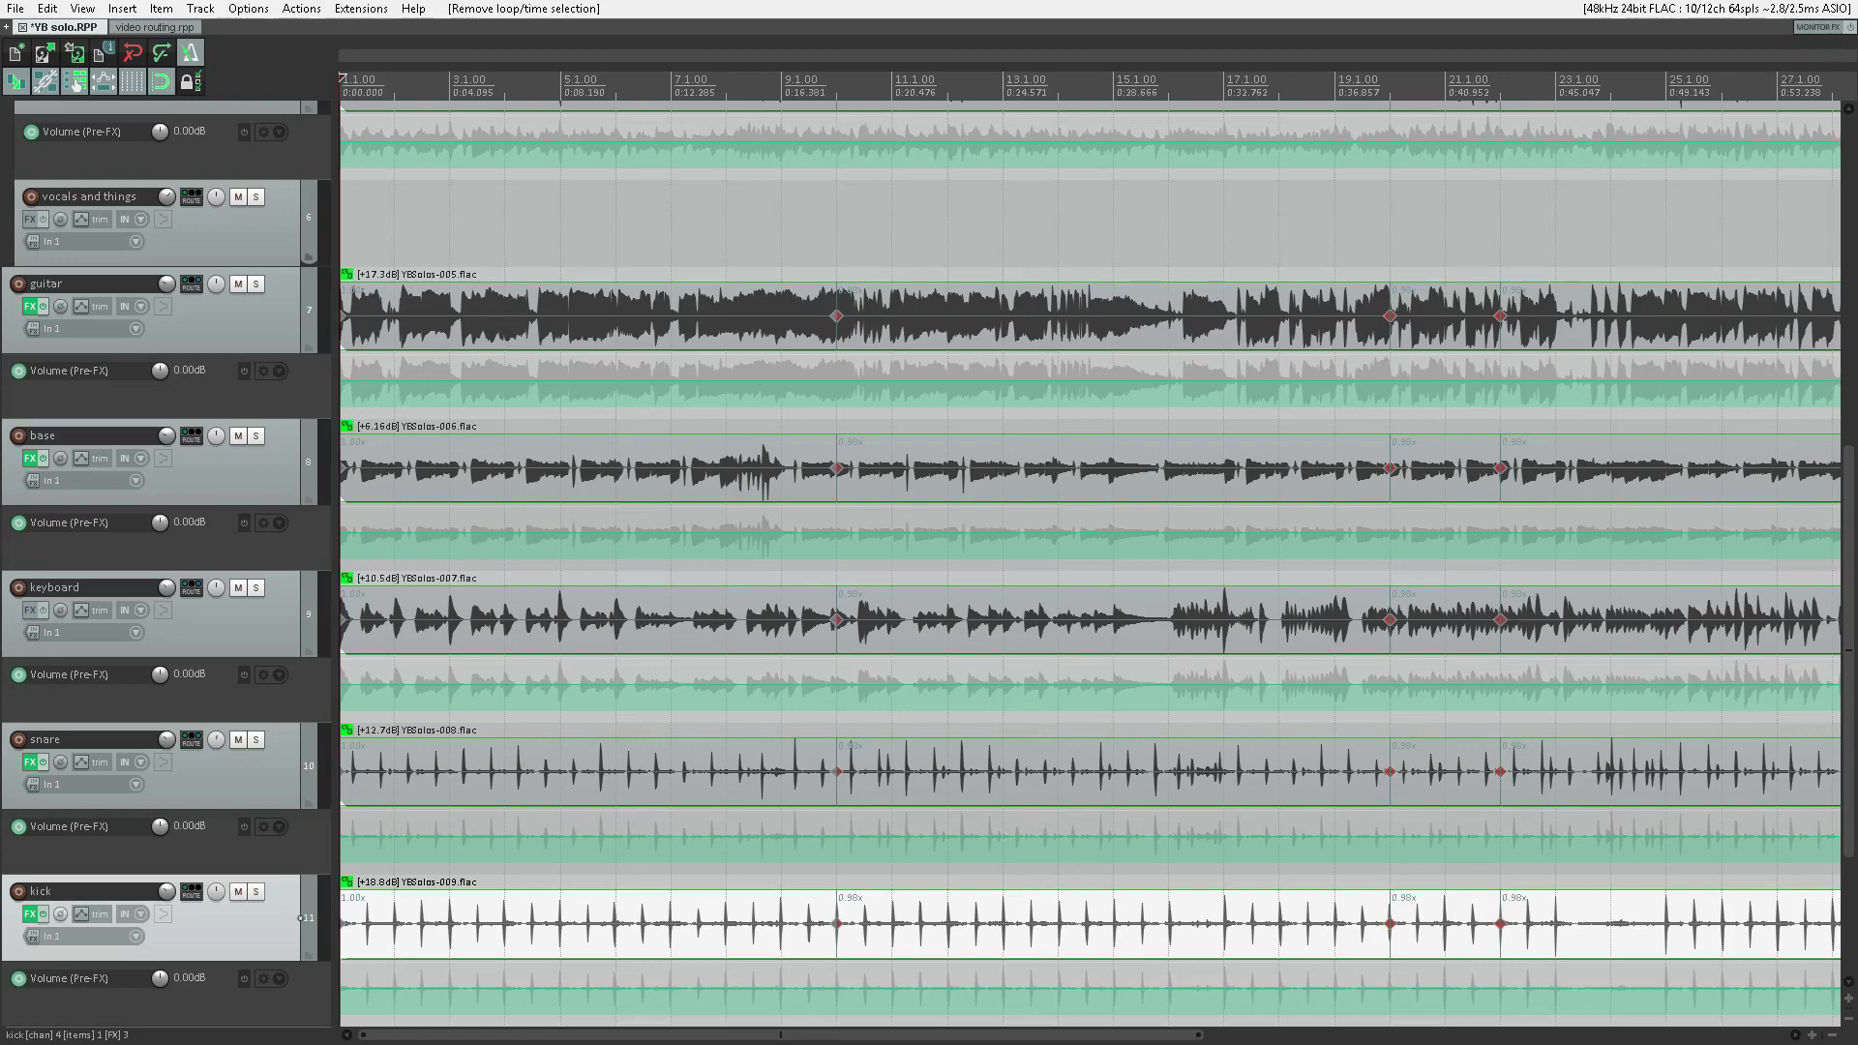
key("space")
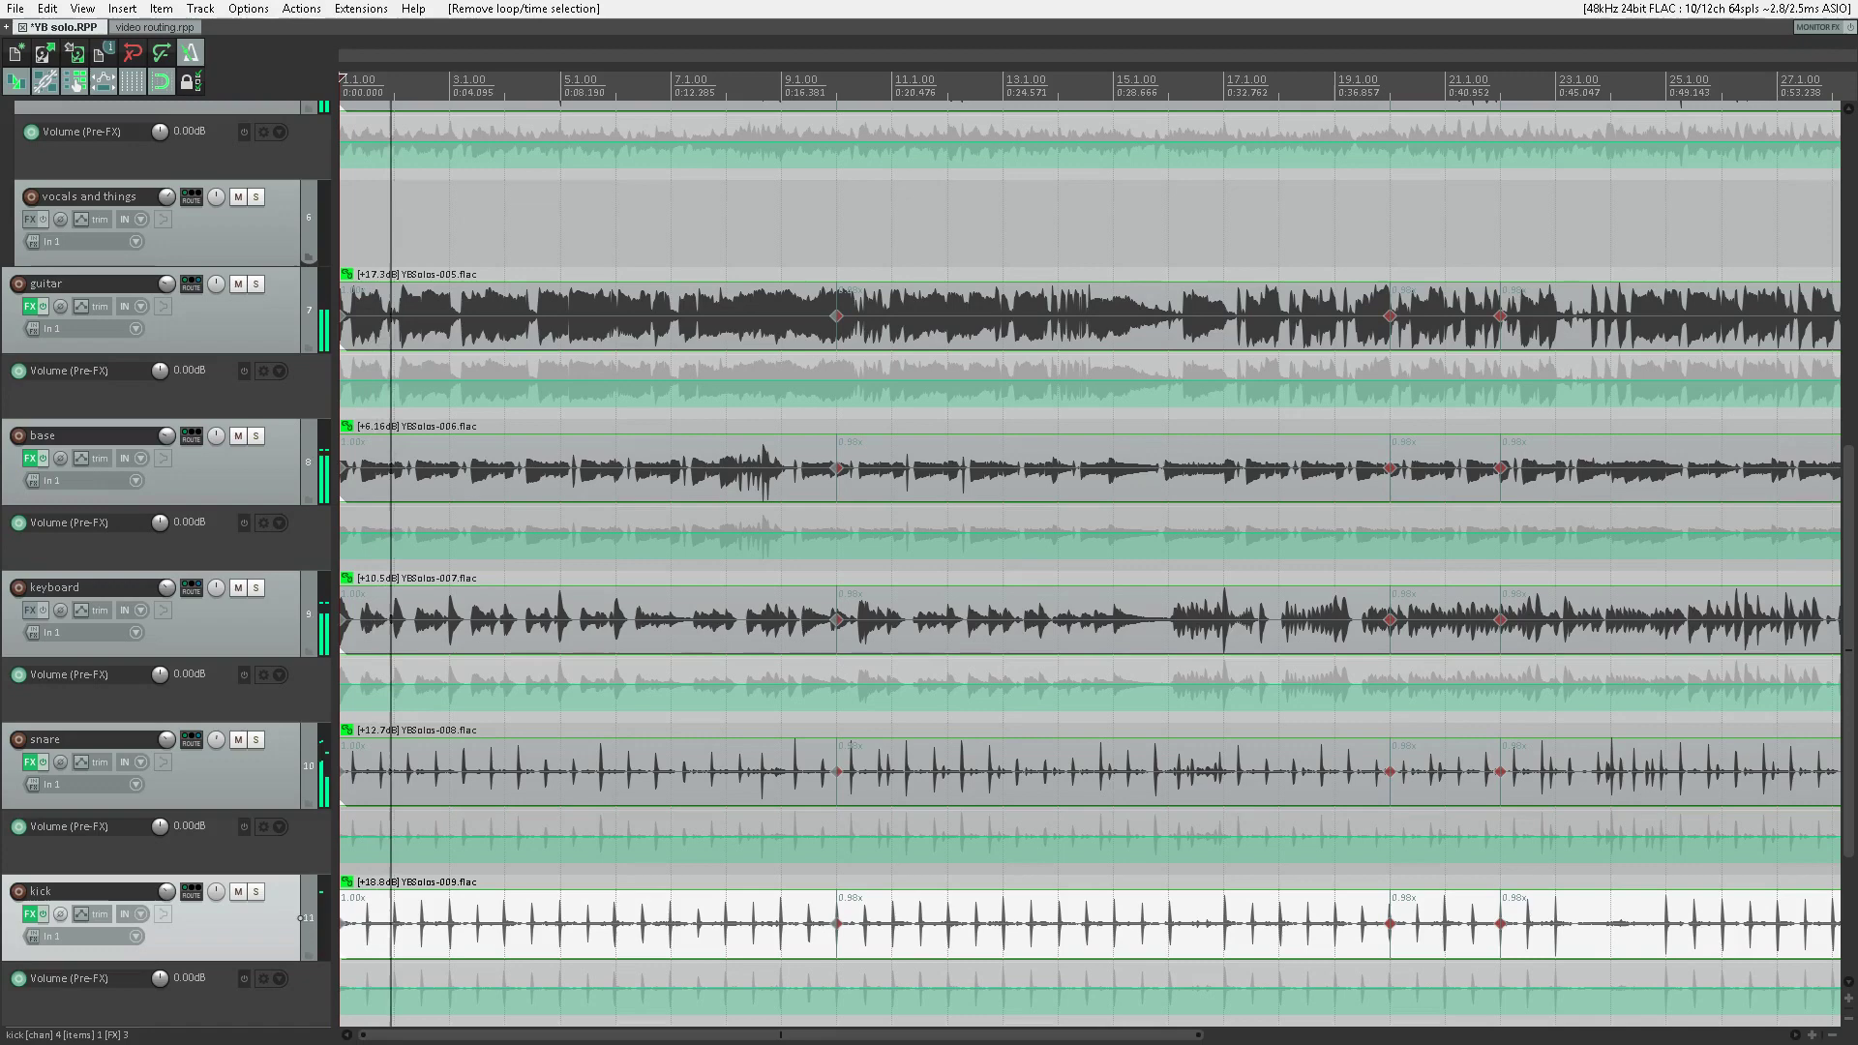